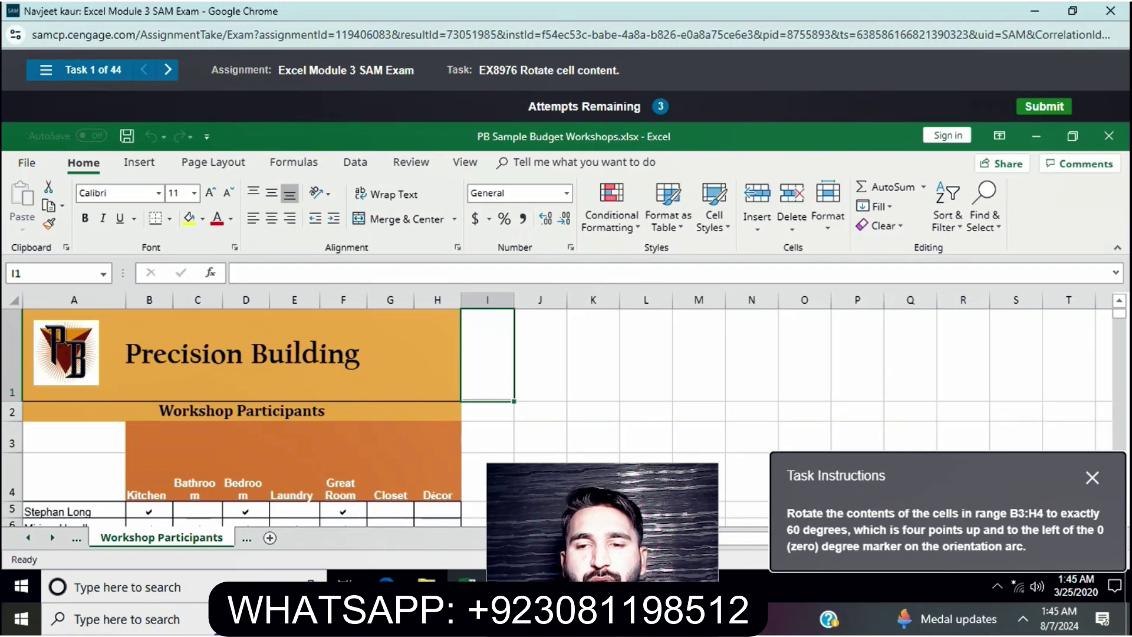
Step: Select the header cells B3:H4 and bring up the Format Cells alignment settings
left_click_drag(149, 461, 438, 472)
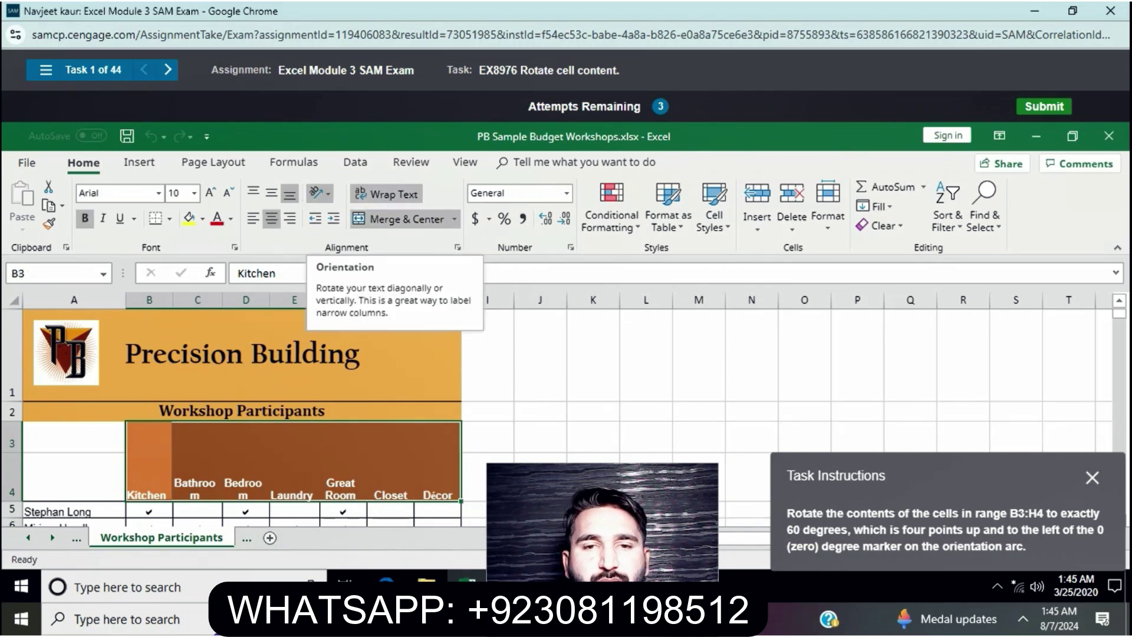
left_click(318, 192)
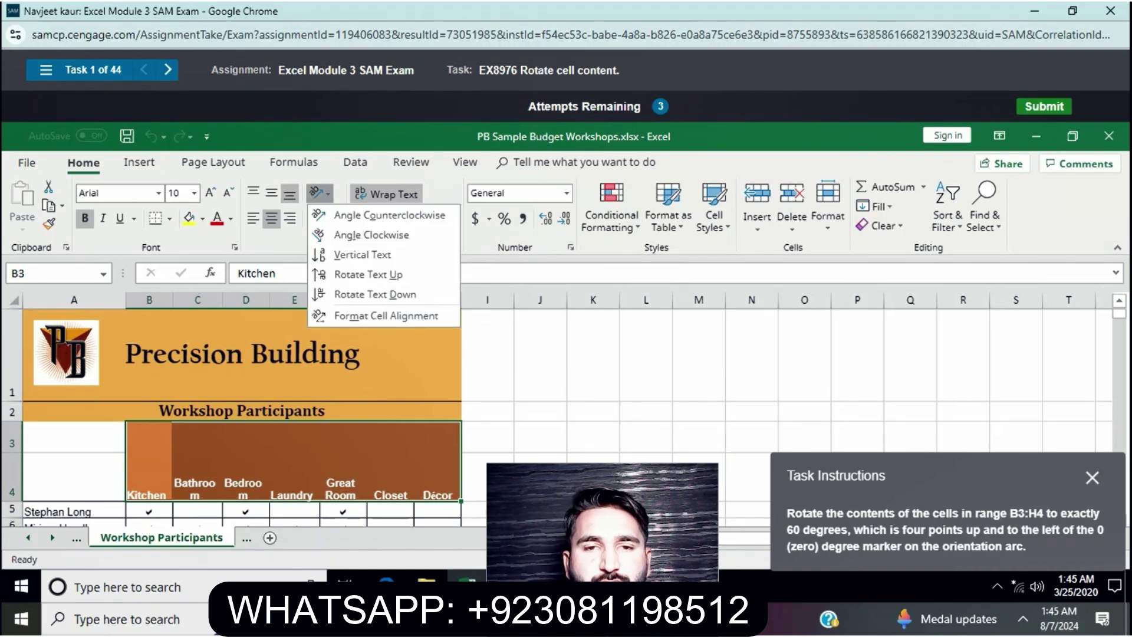
left_click(385, 316)
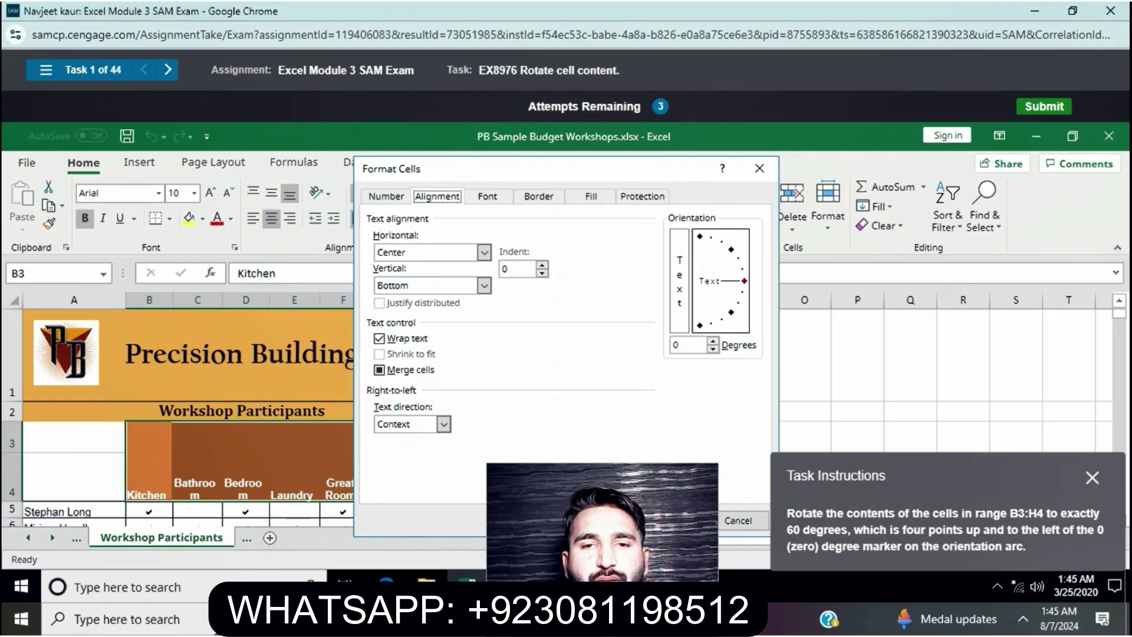
Step: Set the header text orientation to exactly 60 degrees and apply it
left_click(731, 249)
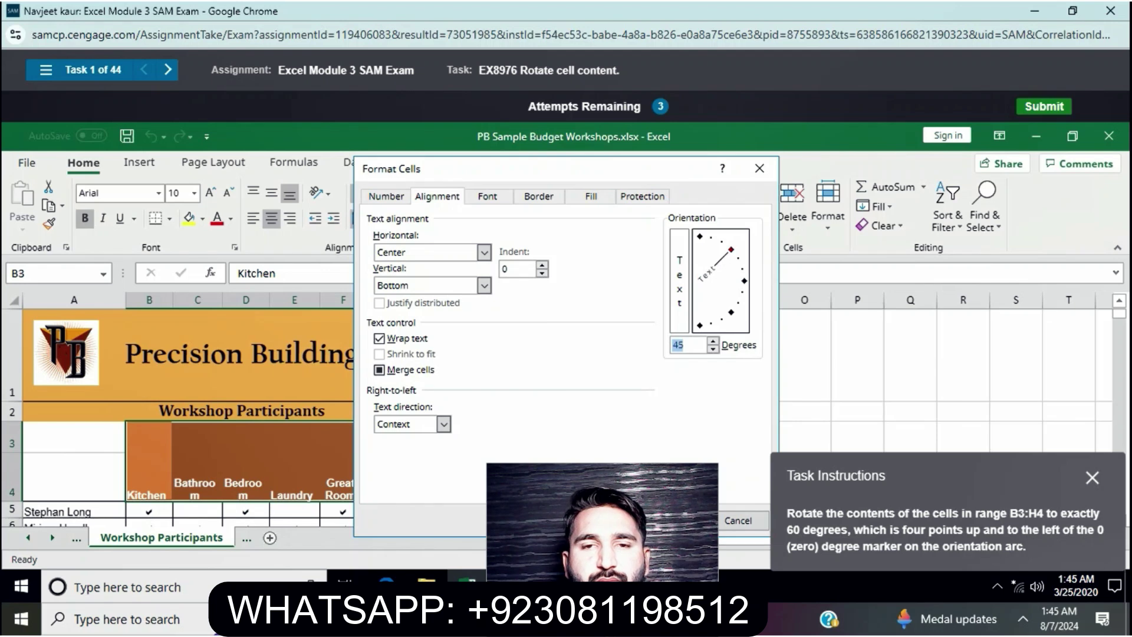
left_click(730, 313)
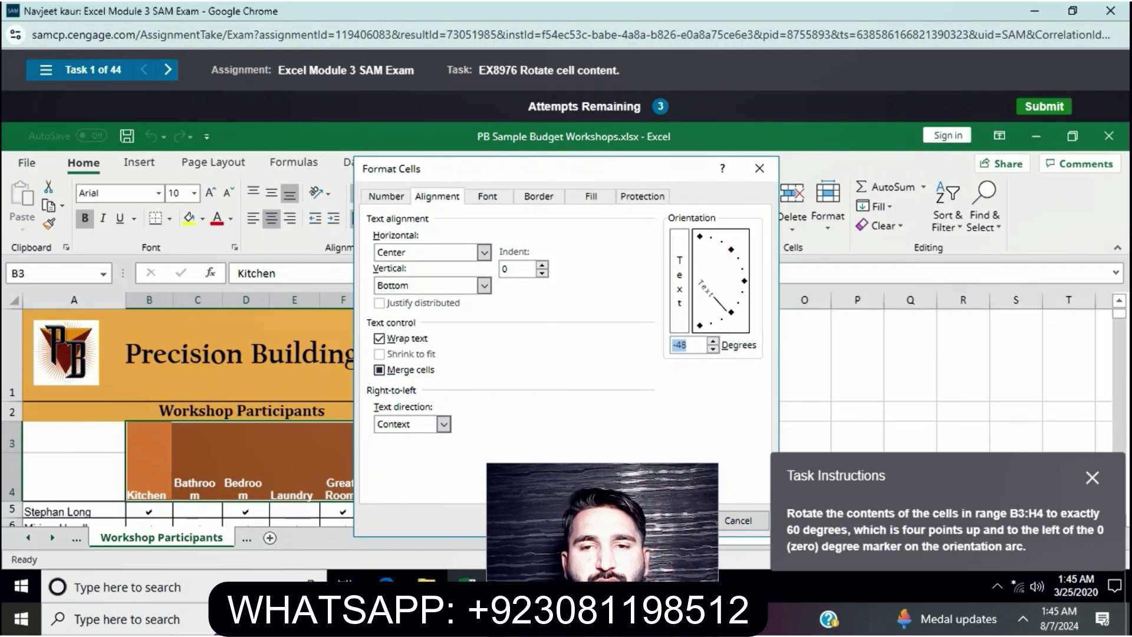
left_click(699, 236)
left_click(711, 239)
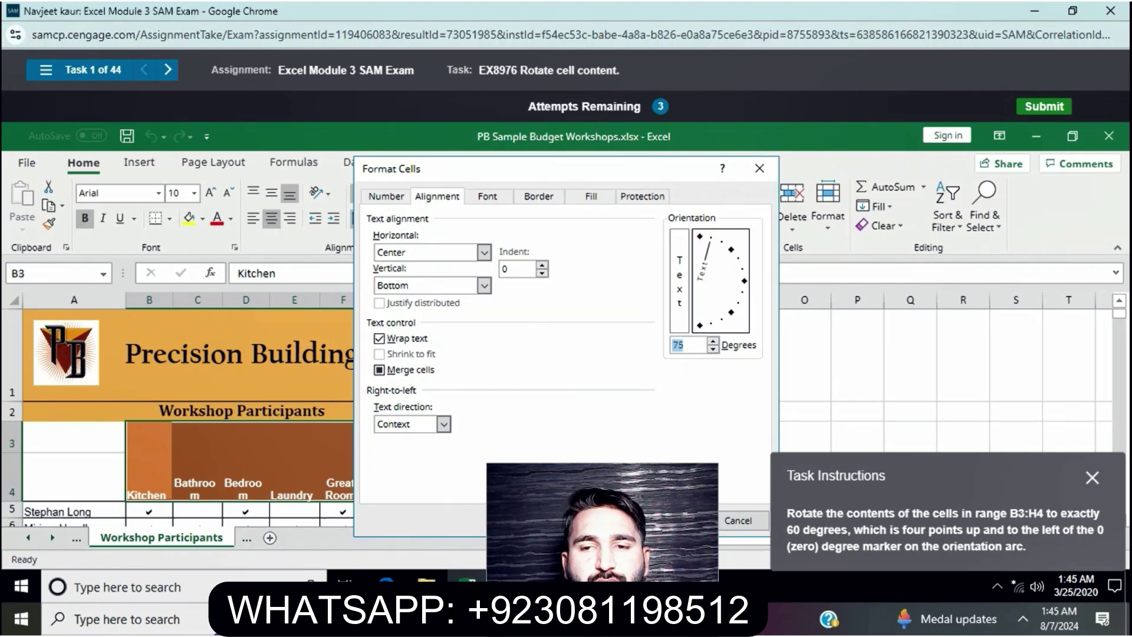
left_click(720, 243)
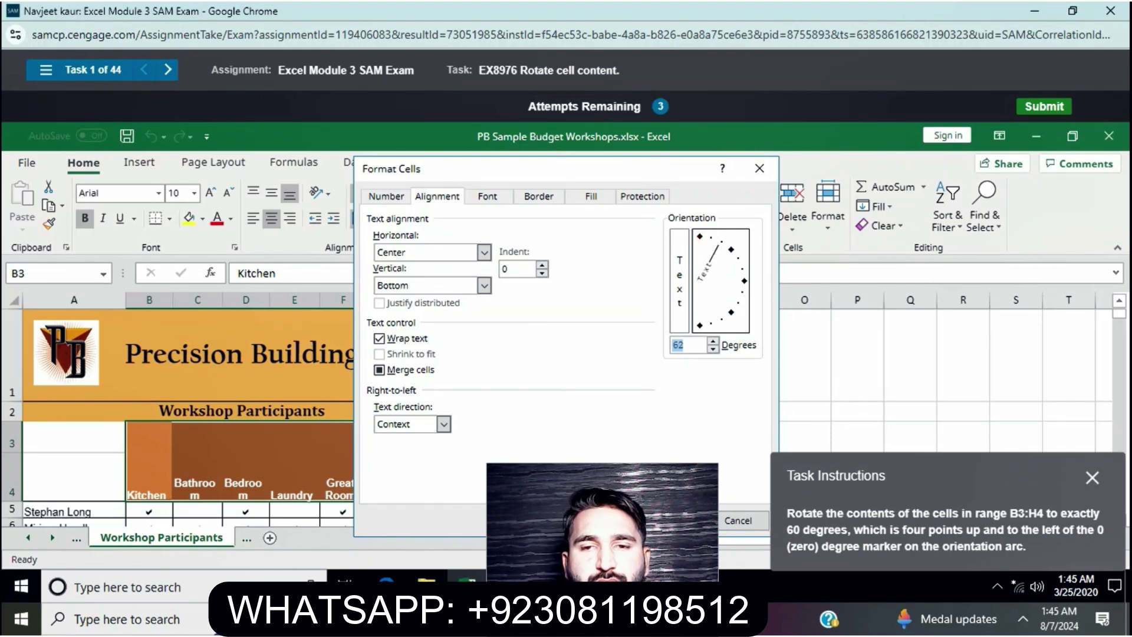
left_click(716, 240)
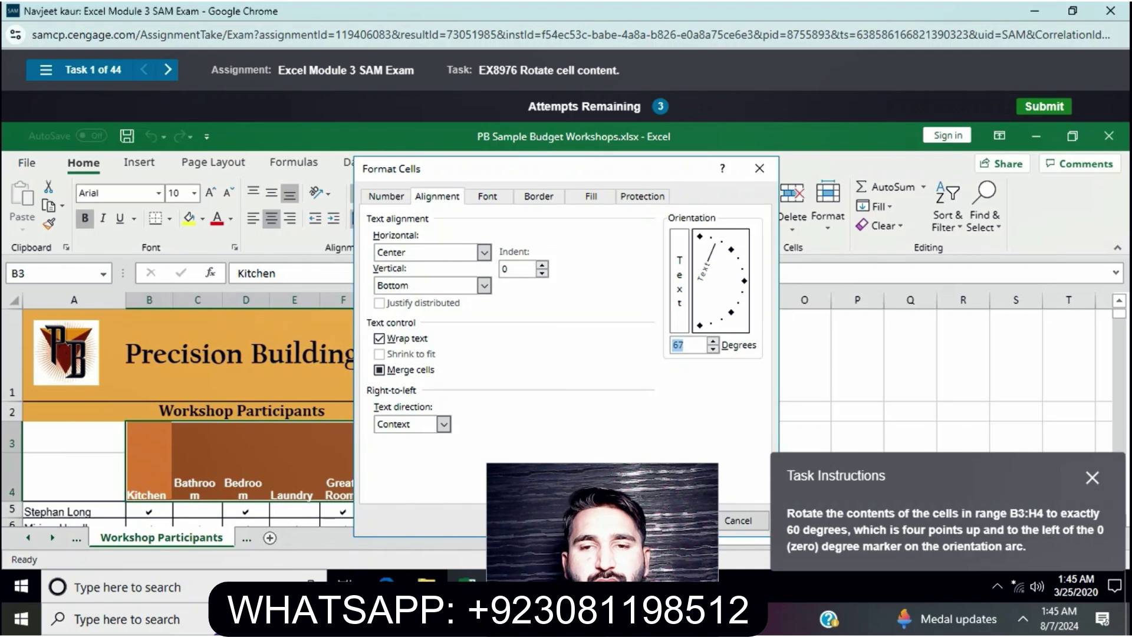
left_click(721, 242)
left_click_drag(719, 242, 720, 243)
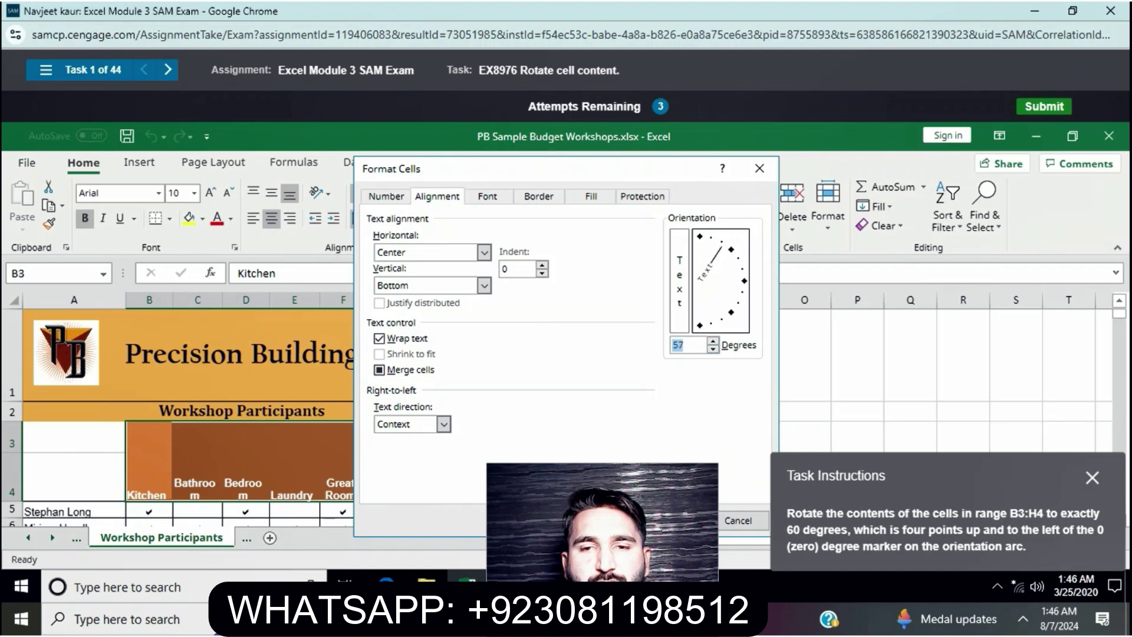
left_click(712, 340)
left_click(713, 340)
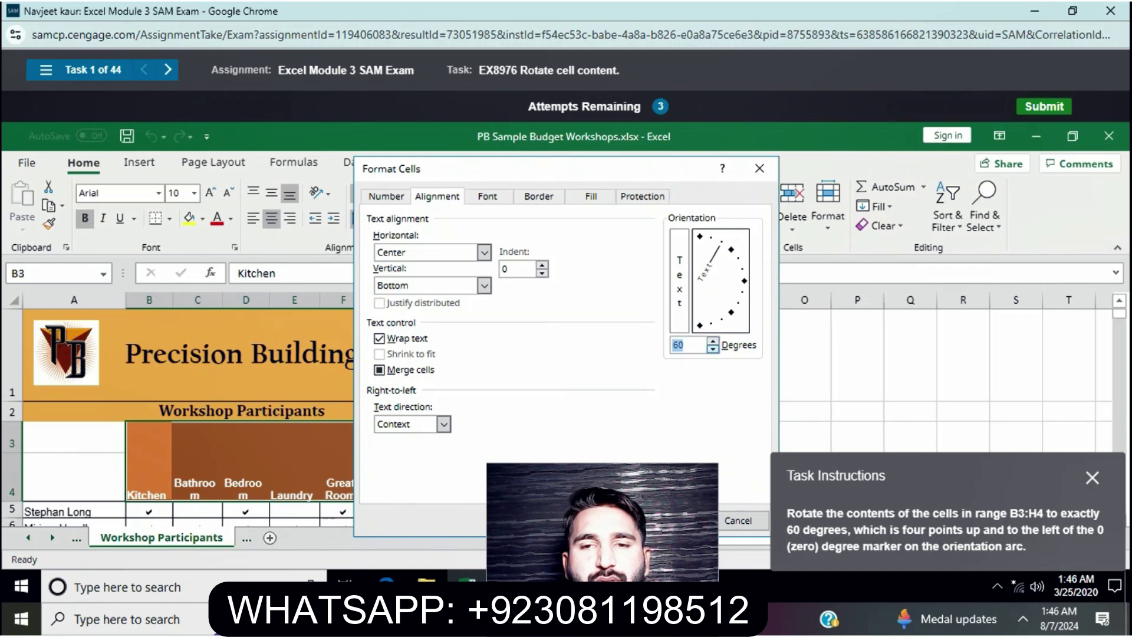
left_click(674, 520)
key("Return")
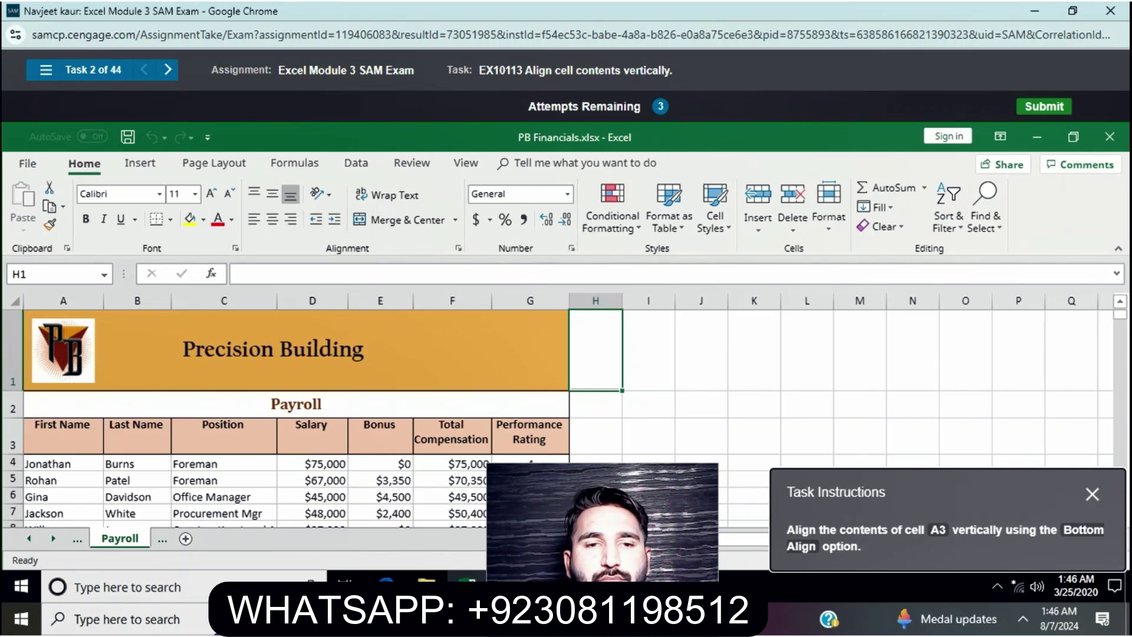
Step: Bottom-align the First Name heading in cell A3
left_click(63, 436)
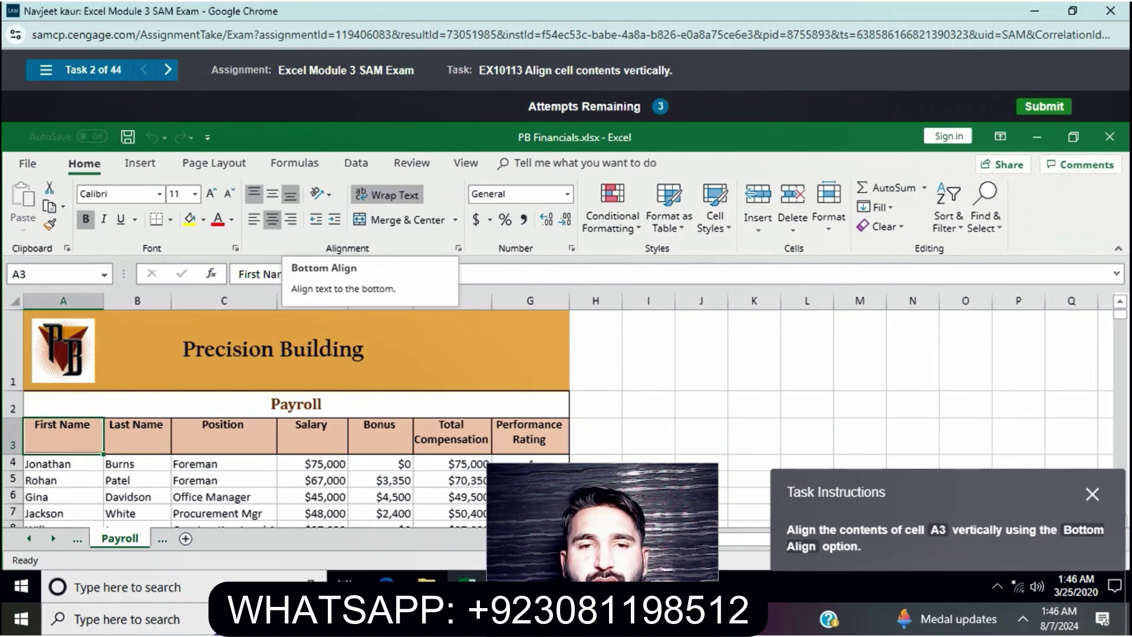
left_click(291, 194)
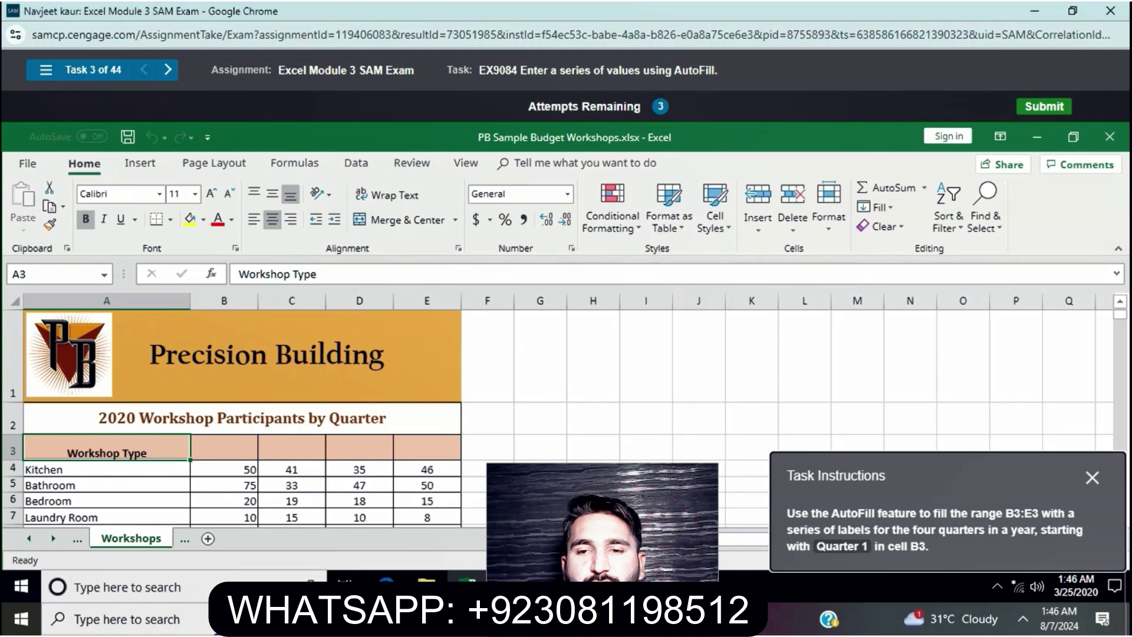
Step: Skip to the fill task and fill only D4's formatting down through D18
left_click(168, 70)
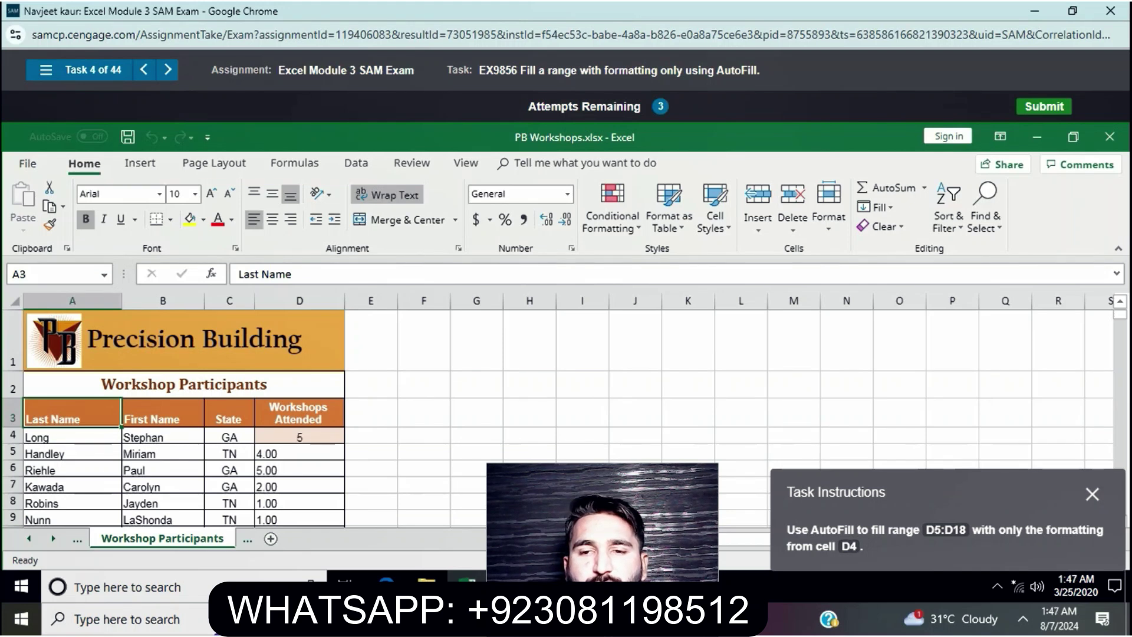
left_click(300, 437)
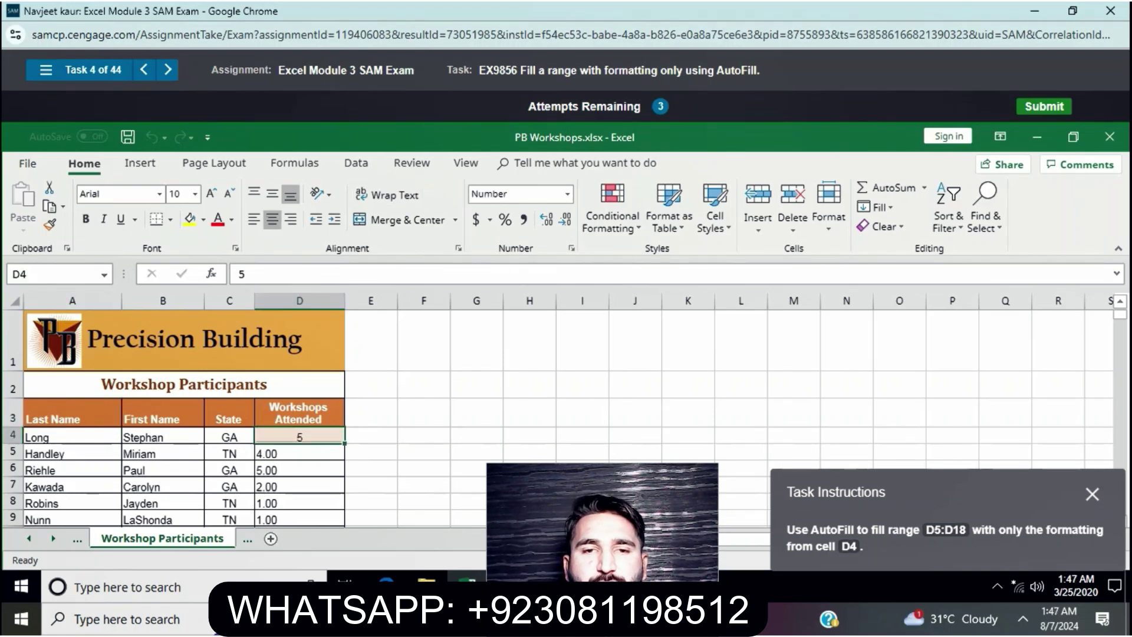
mouse_move(344, 443)
left_mouse_down()
mouse_move(345, 524)
mouse_move(345, 314)
mouse_move(345, 508)
mouse_move(345, 314)
mouse_move(345, 502)
mouse_move(345, 463)
mouse_move(346, 478)
left_mouse_up()
left_click(361, 486)
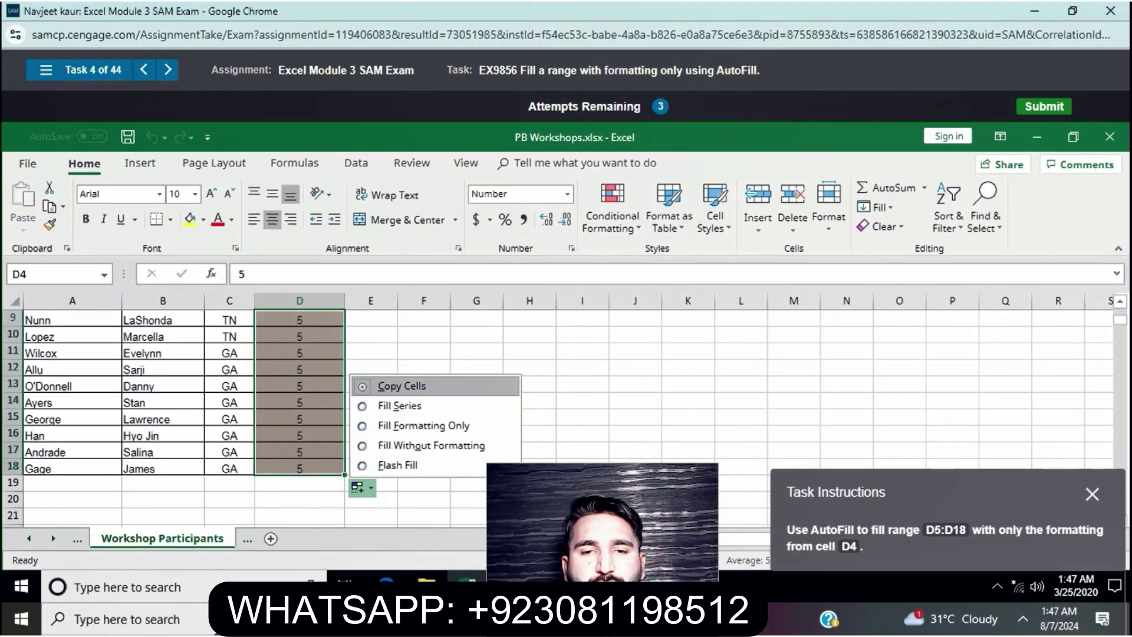
left_click(413, 425)
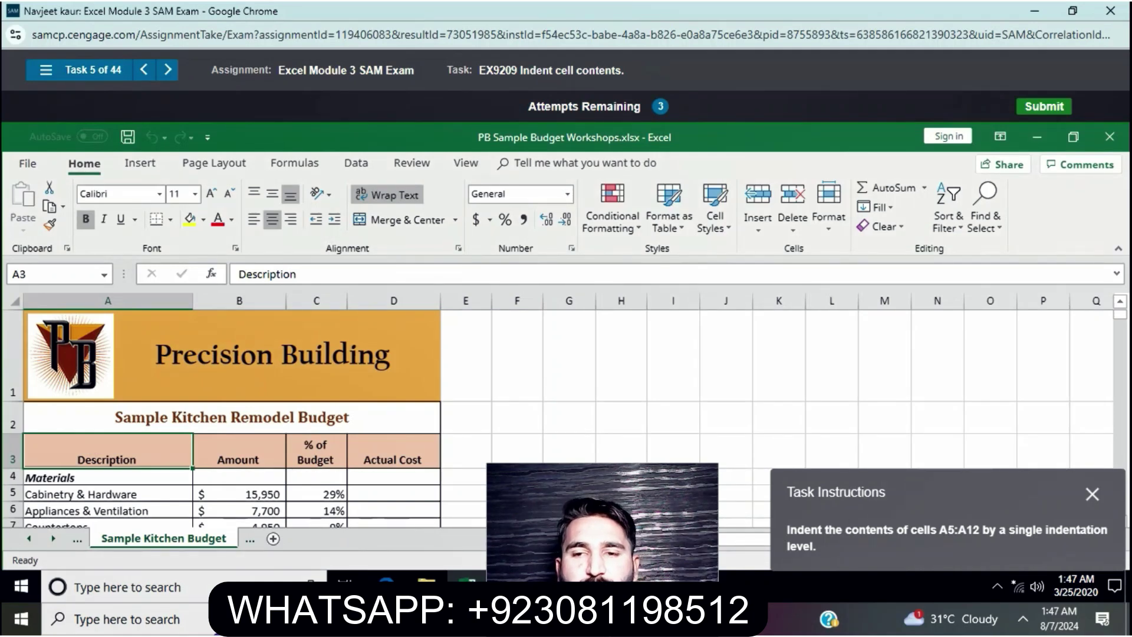
Step: Increase the indent of the item names in A5:A12 by one level
left_click_drag(107, 494, 106, 403)
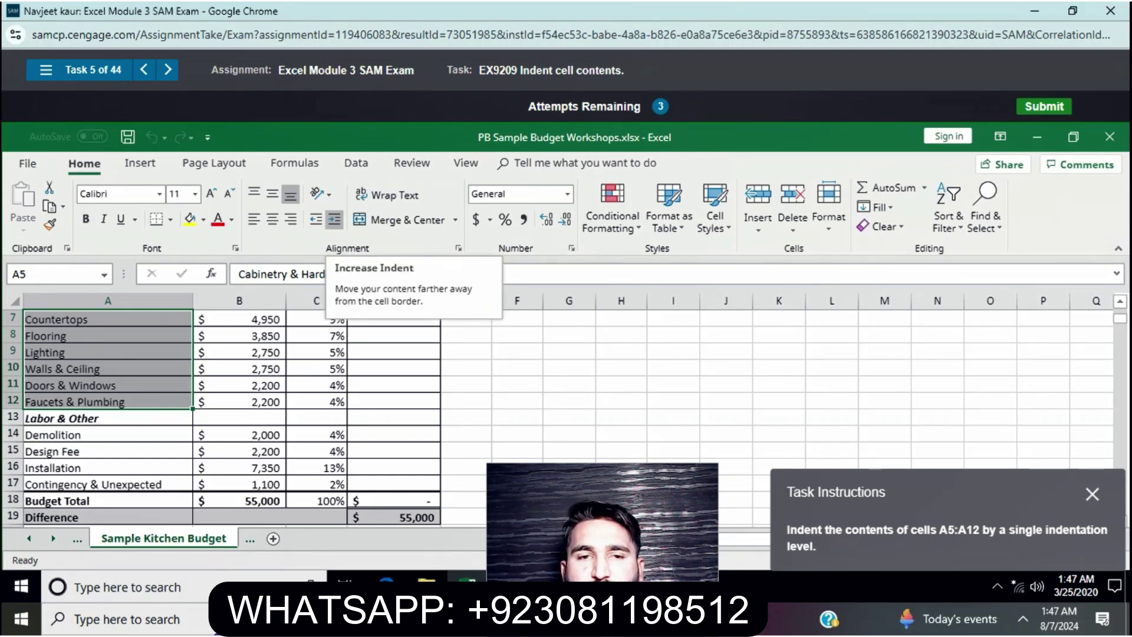
left_click(334, 219)
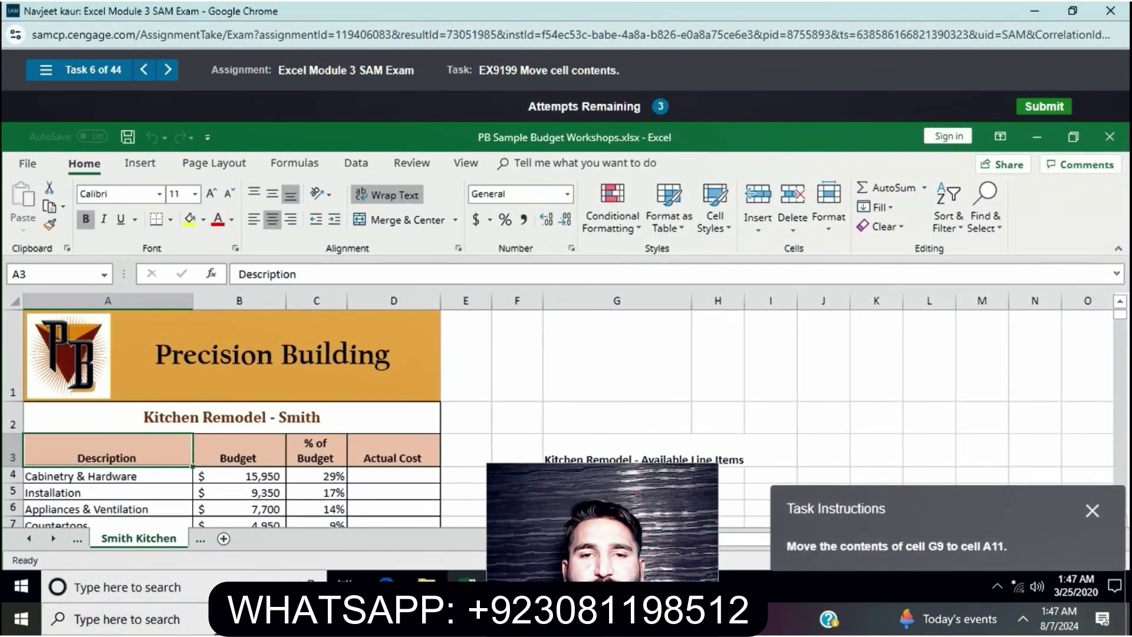
Step: Cut Design Fee from cell G9 and paste it into cell A11
left_click(617, 509)
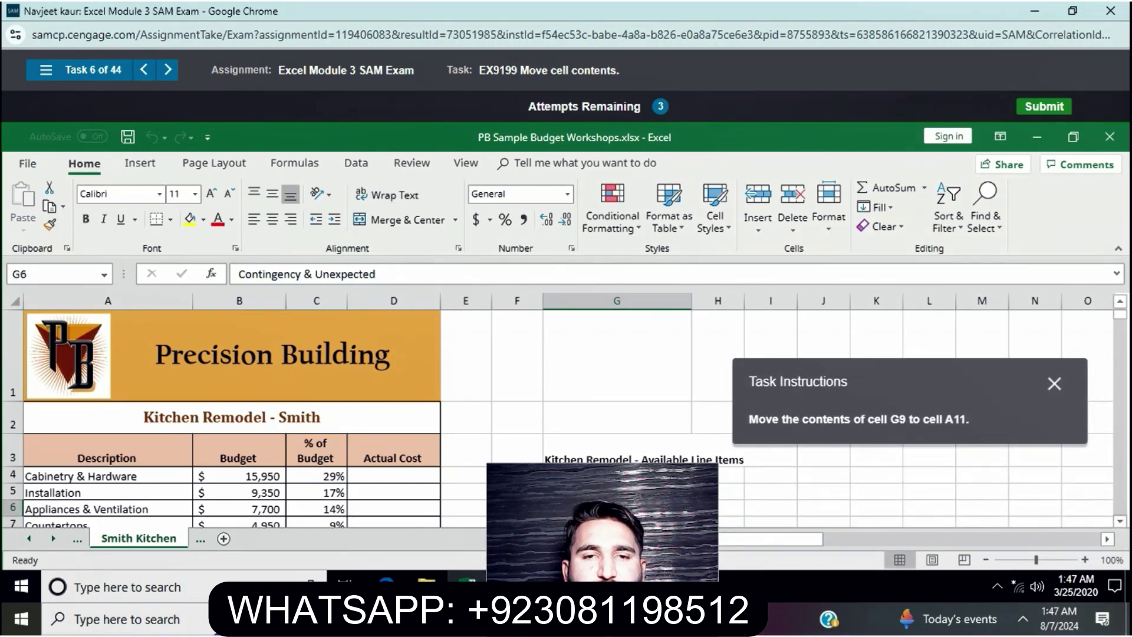
scroll(377, 412, "down", 3)
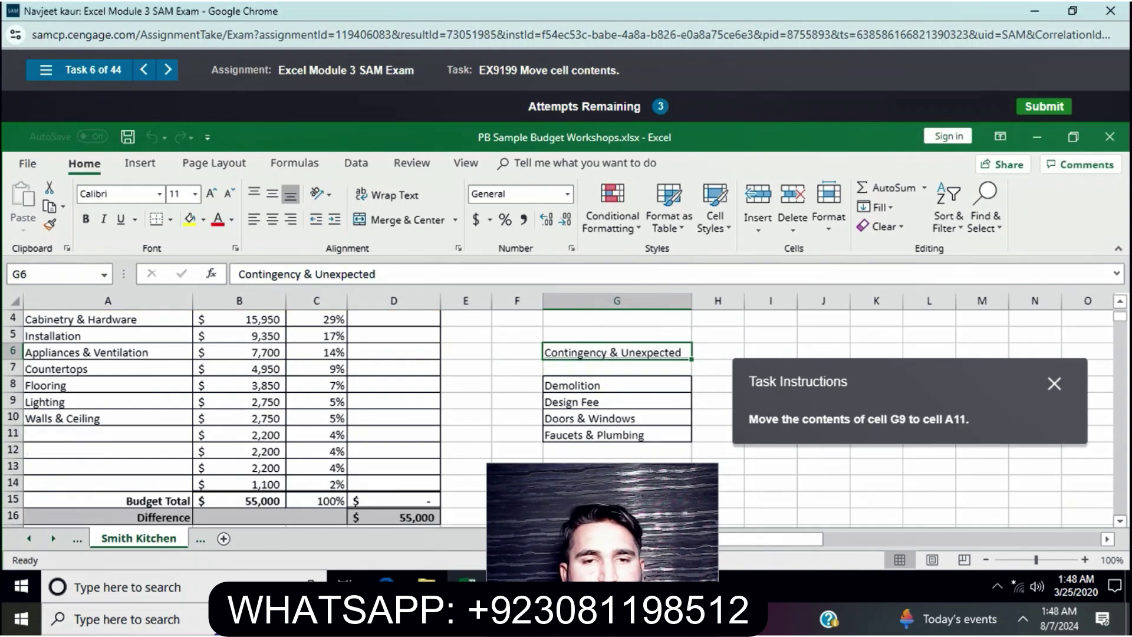
left_click(616, 402)
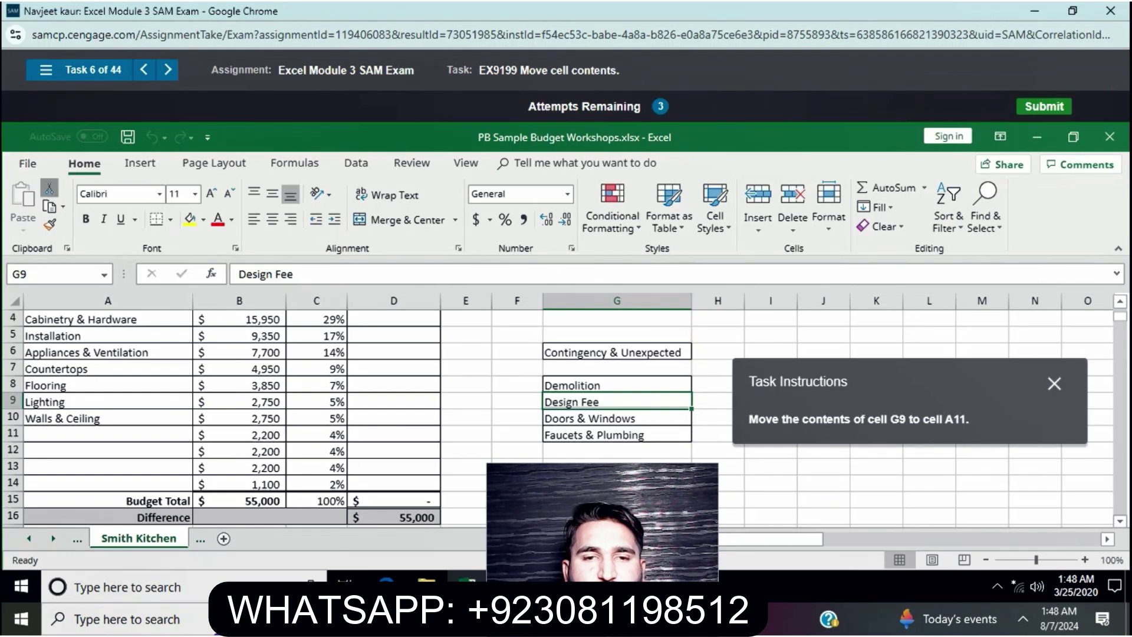
left_click(50, 186)
left_click(108, 434)
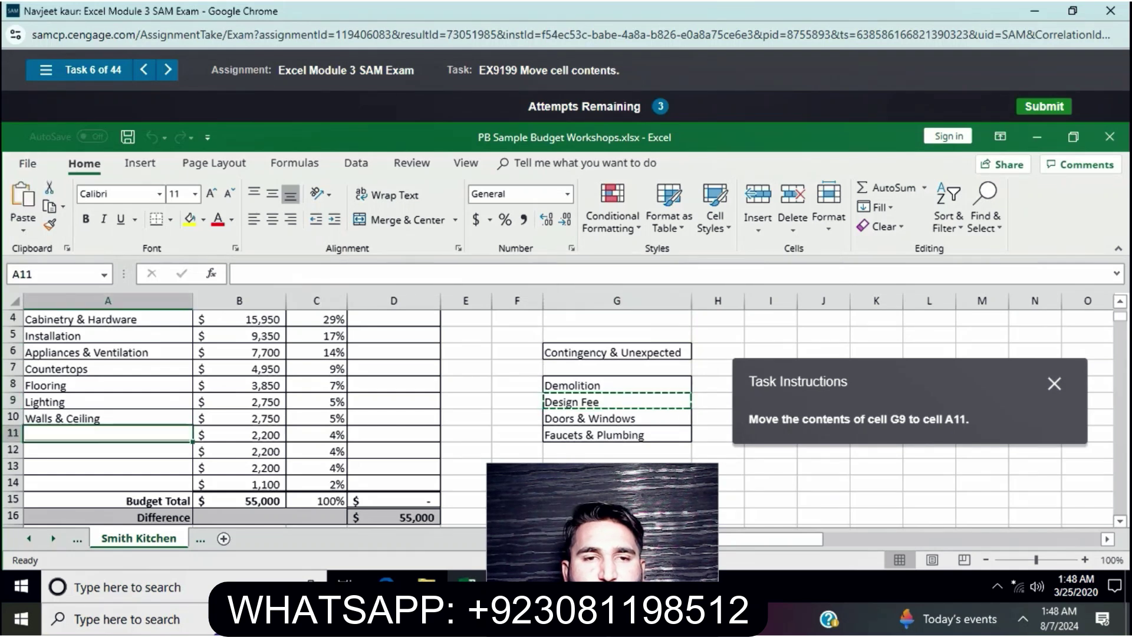
left_click(23, 196)
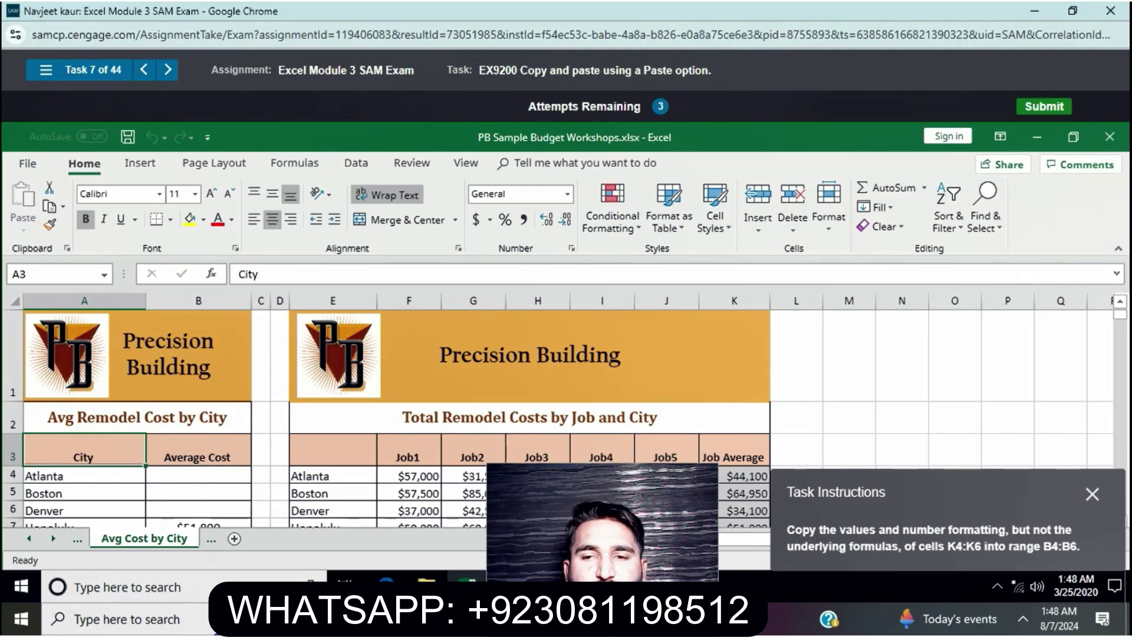
Step: Select and copy the column K Job Average values, then retry after an incorrect result
mouse_move(744, 475)
left_mouse_down()
mouse_move(734, 525)
mouse_move(734, 438)
mouse_move(734, 456)
left_mouse_up()
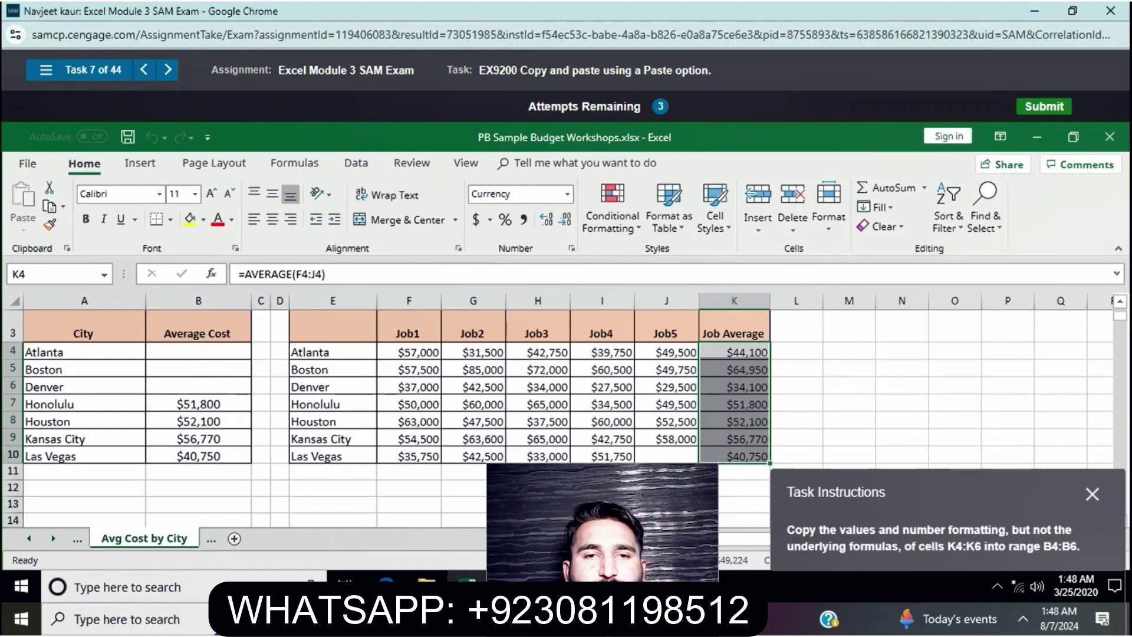
key("ctrl+c")
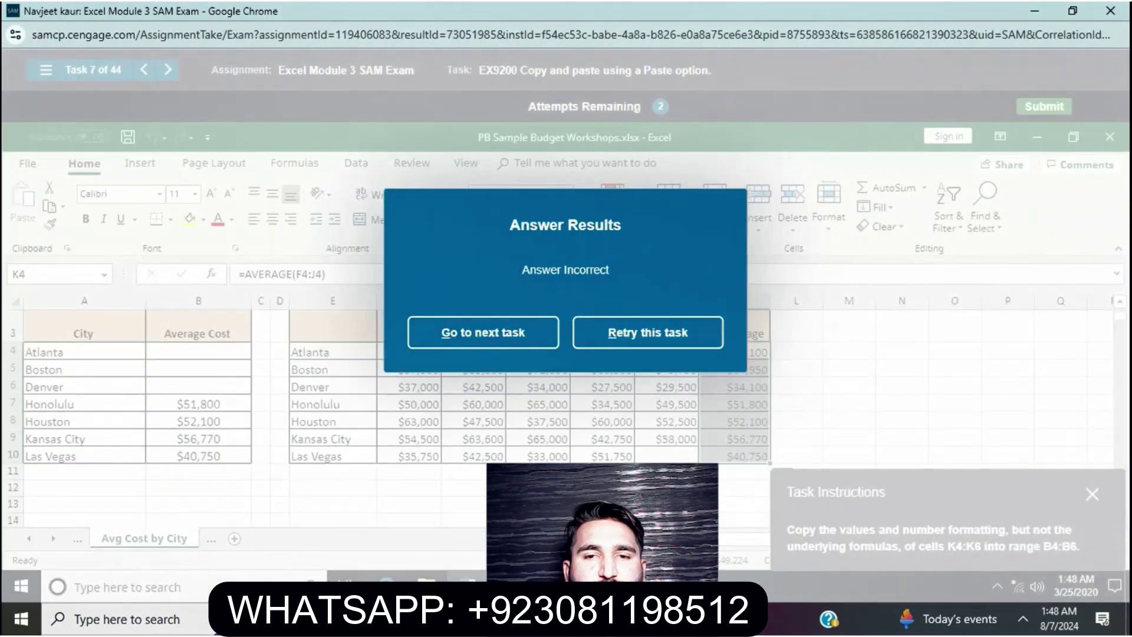
key("r")
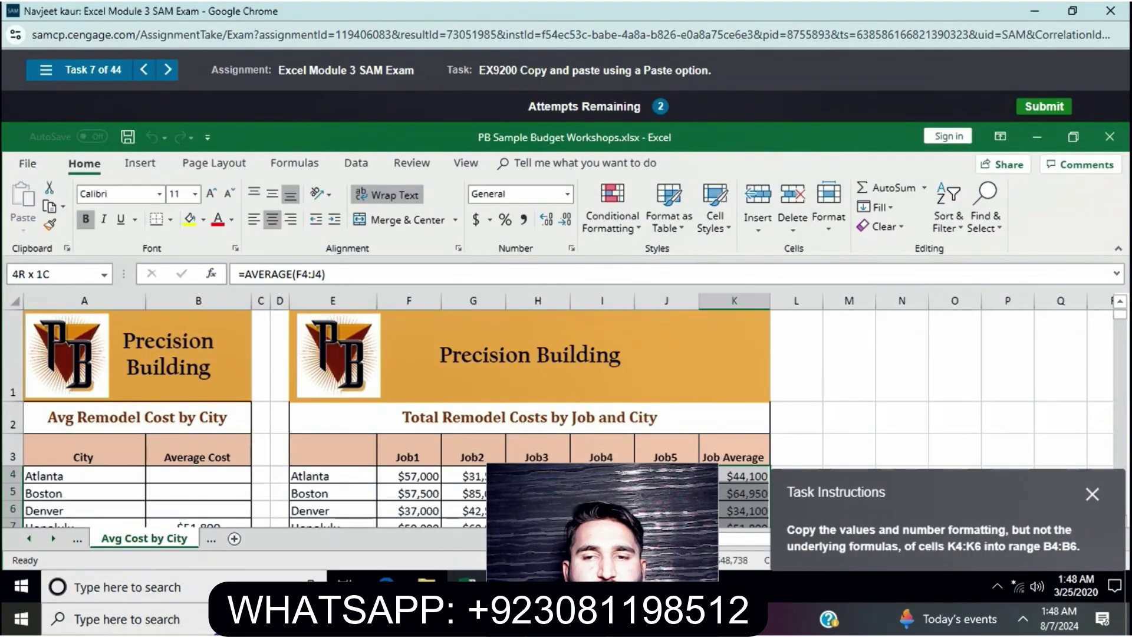
Step: Reselect the column K averages, copy them from the Copy dropdown, and toggle Quick Analysis
left_click_drag(740, 529, 740, 424)
left_click(63, 207)
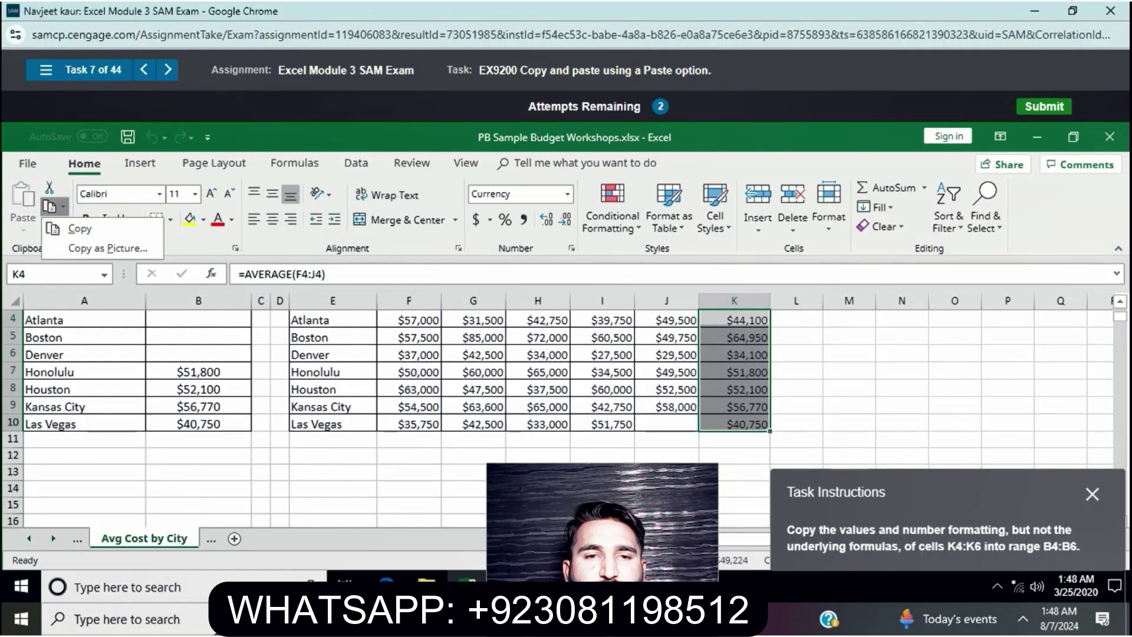
left_click(79, 228)
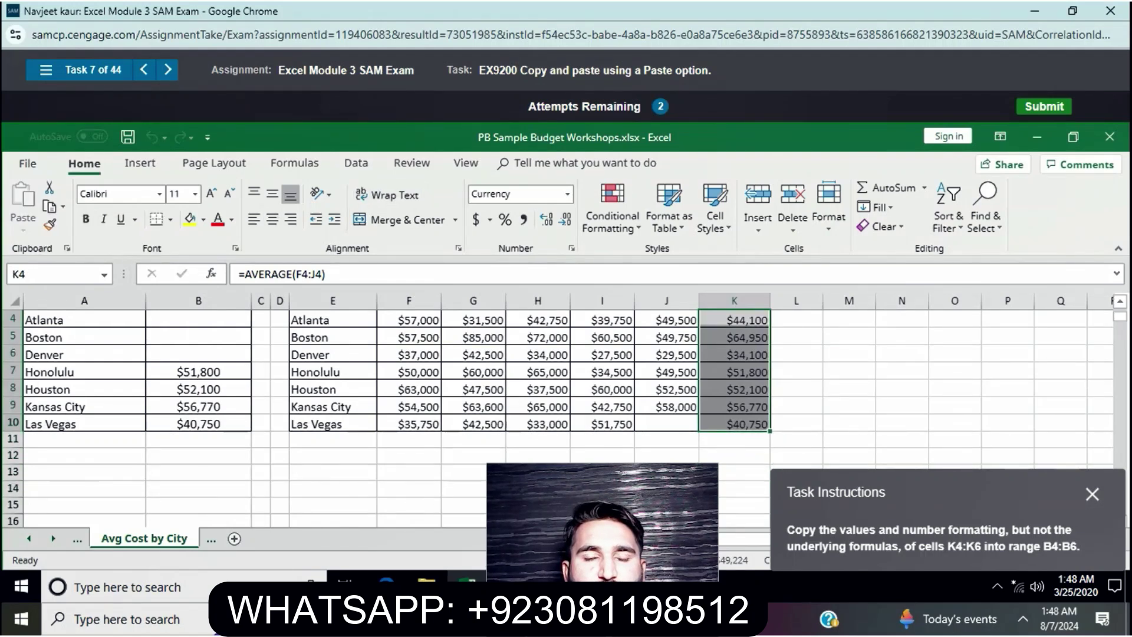
key("ctrl+c")
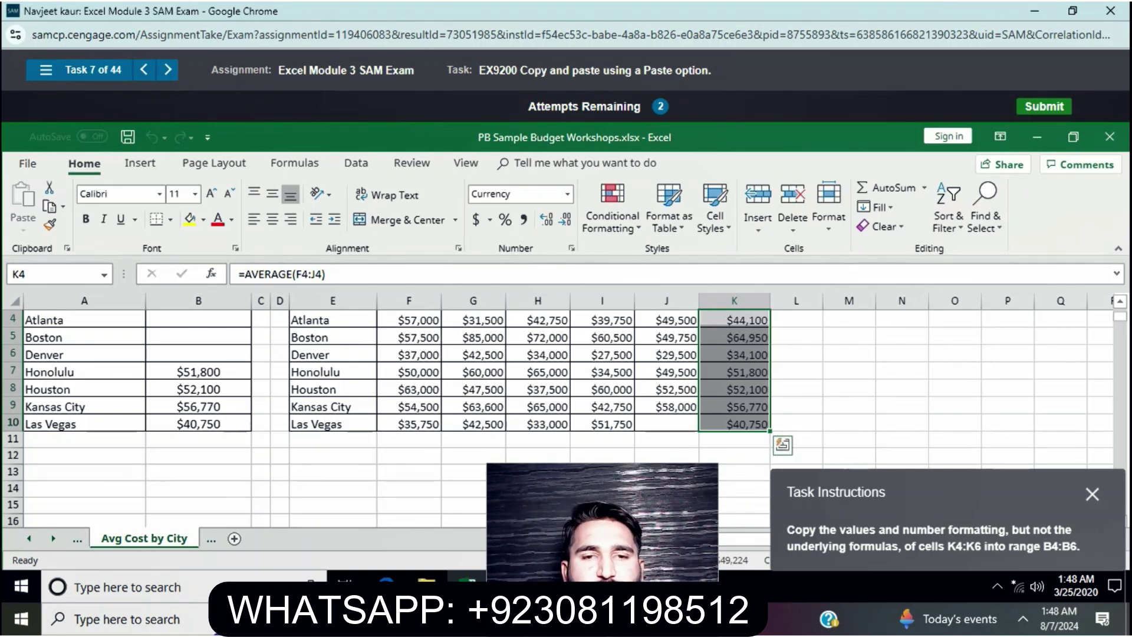
left_click(782, 445)
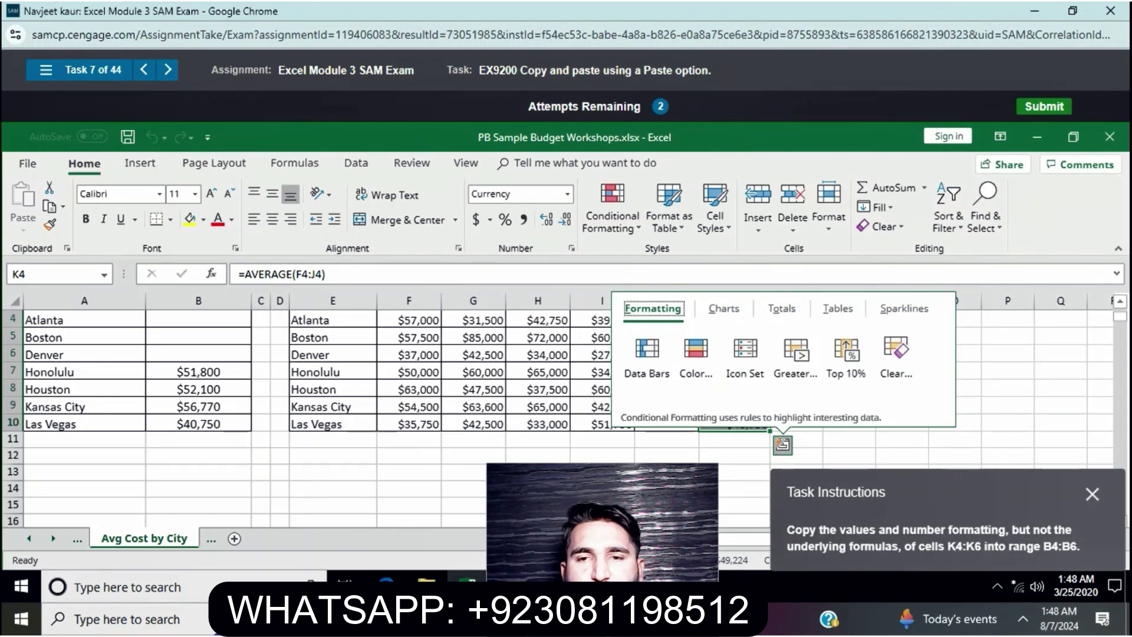
left_click(804, 457)
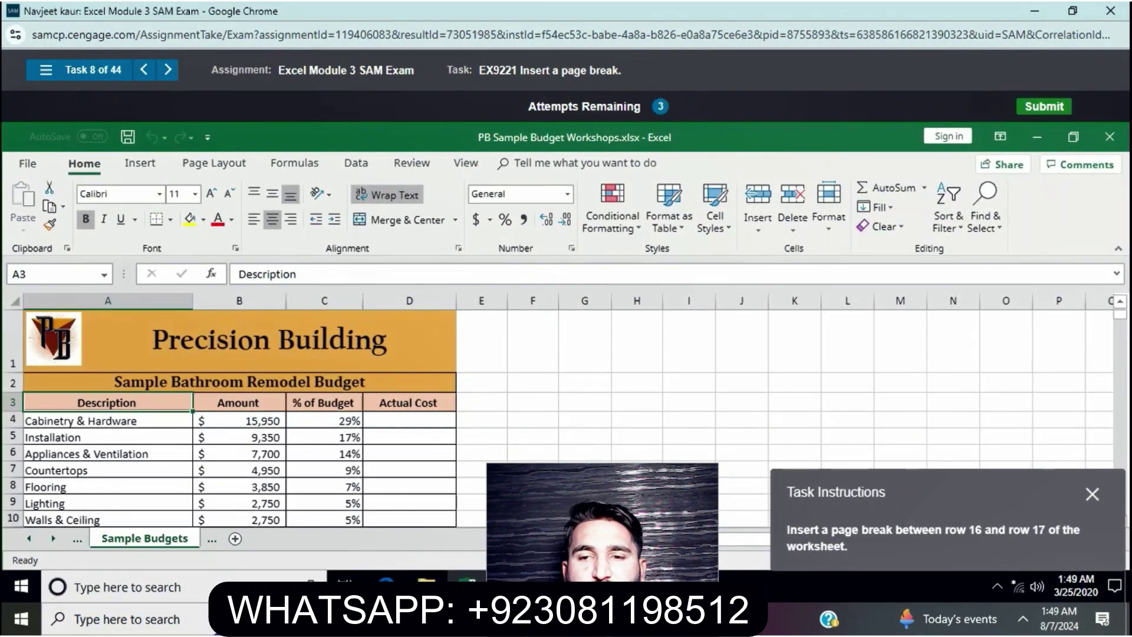
Step: Insert a page break at row 16, then retry after it is marked wrong
scroll(557, 419, "down", 6)
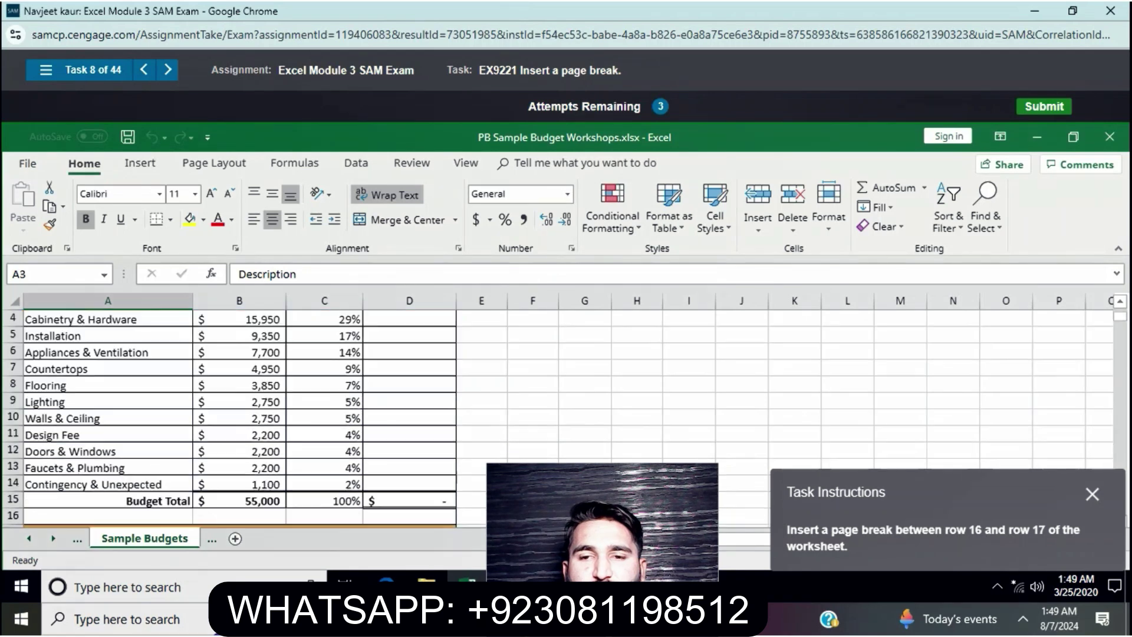
scroll(557, 418, "up", 5)
scroll(558, 418, "down", 2)
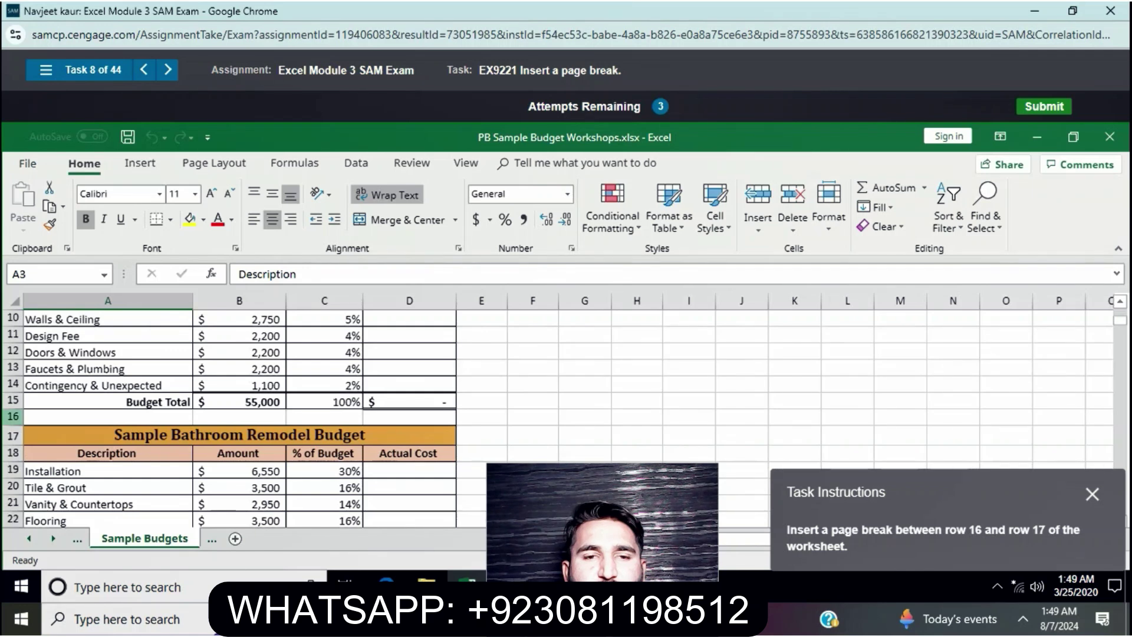
left_click(13, 416)
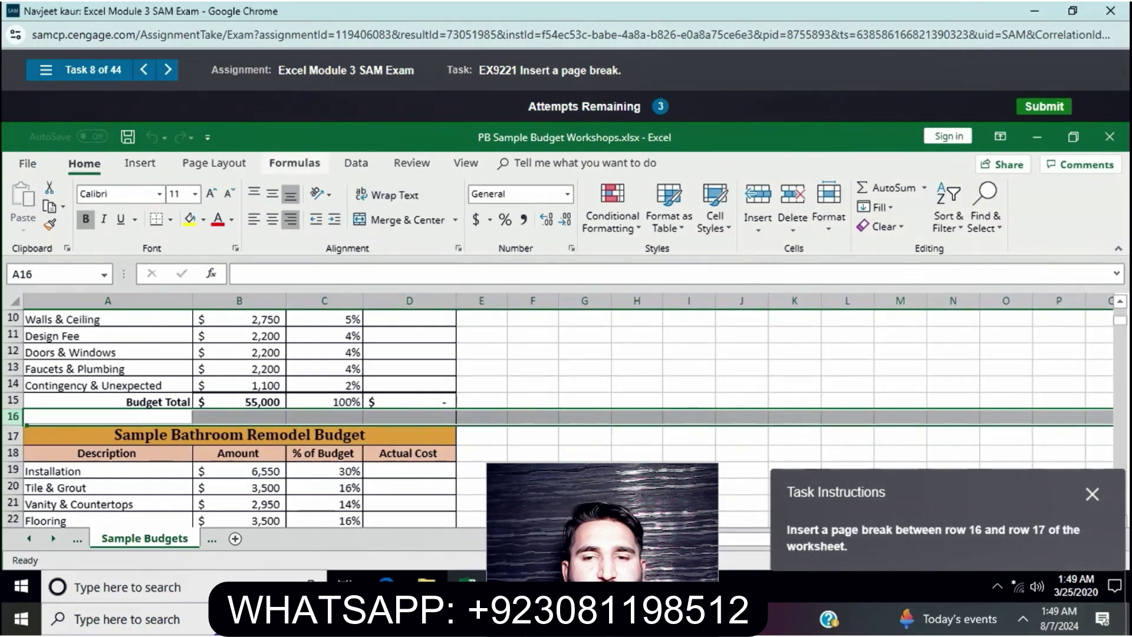
left_click(214, 164)
left_click(300, 208)
left_click(348, 250)
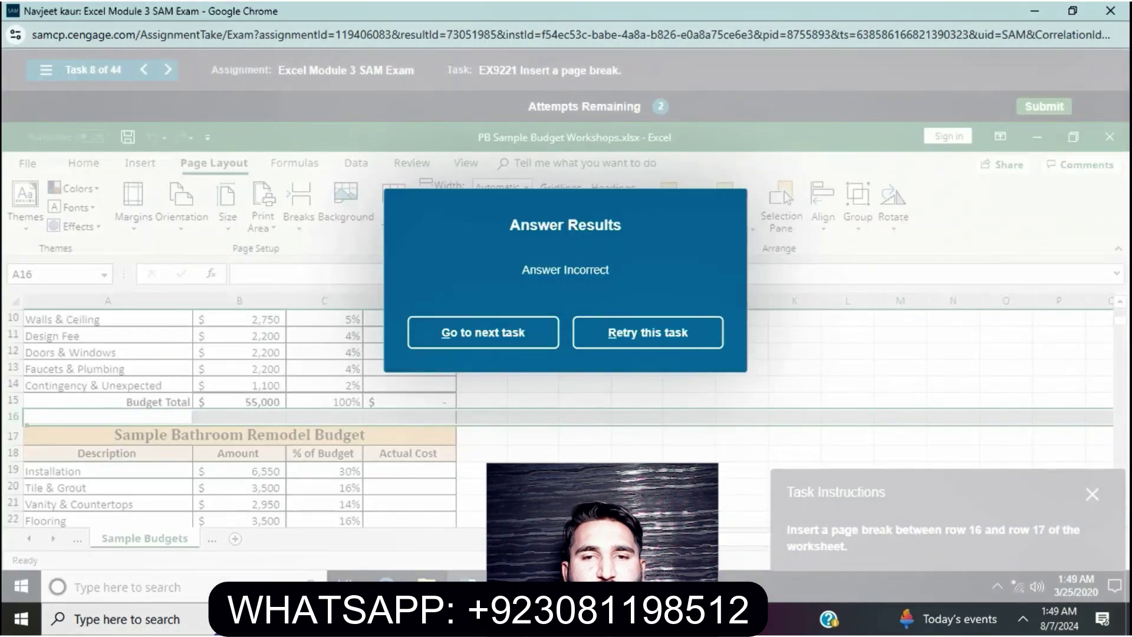
left_click(648, 333)
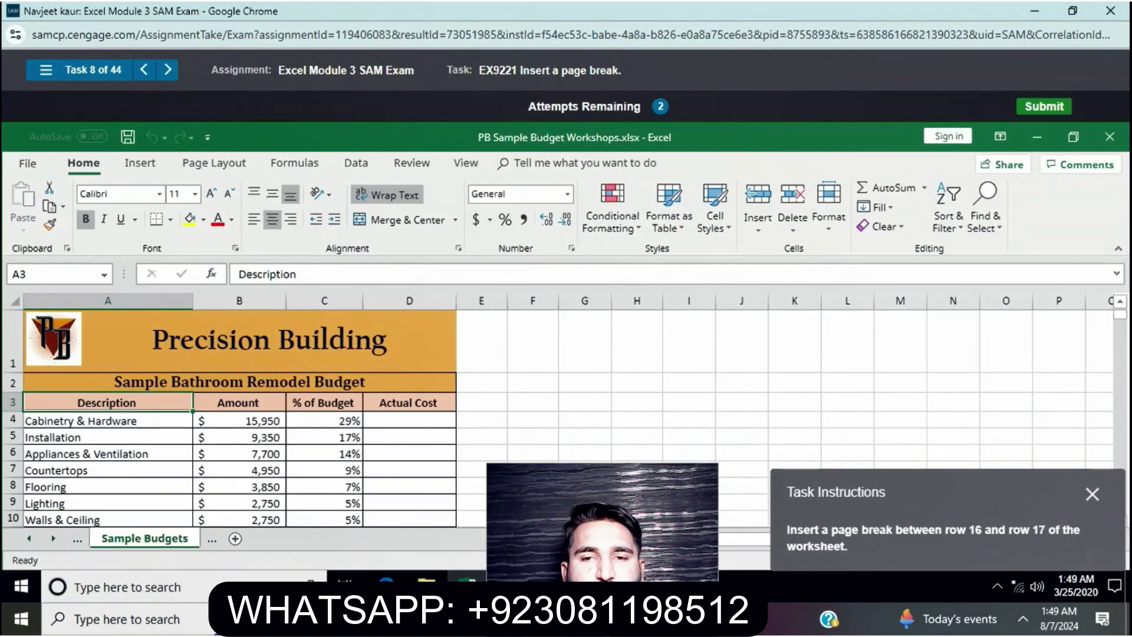
Step: Insert a page break above row 17, where the second budget starts
scroll(235, 419, "down", 6)
scroll(235, 418, "up", 1)
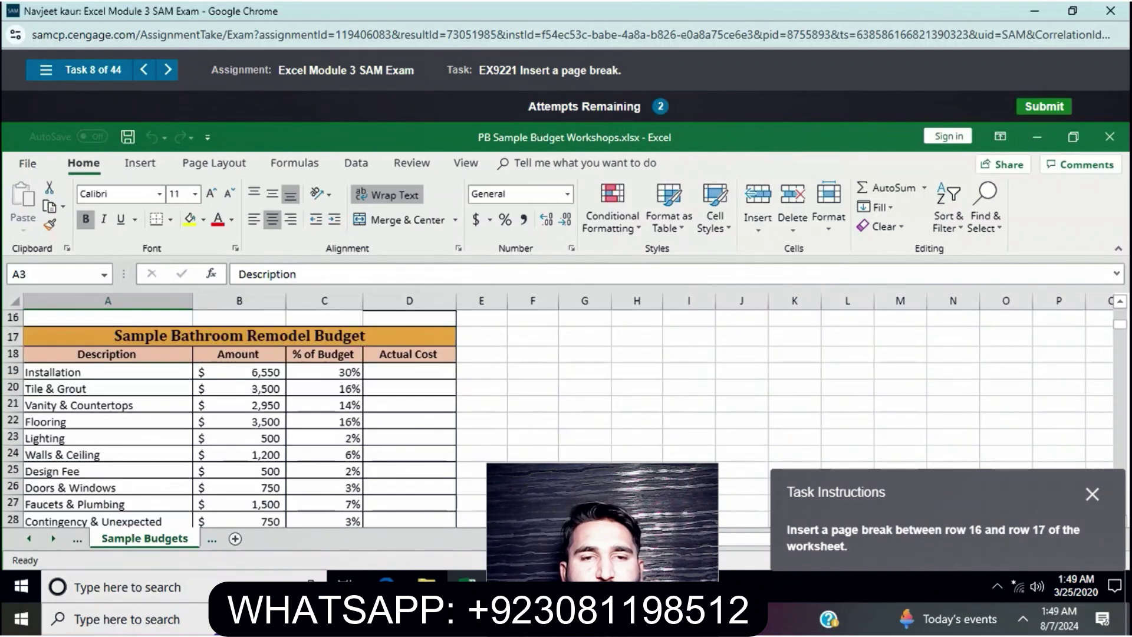
scroll(236, 418, "down", 1)
scroll(236, 418, "up", 3)
scroll(235, 419, "down", 1)
scroll(13, 418, "up", 1)
left_click(13, 435)
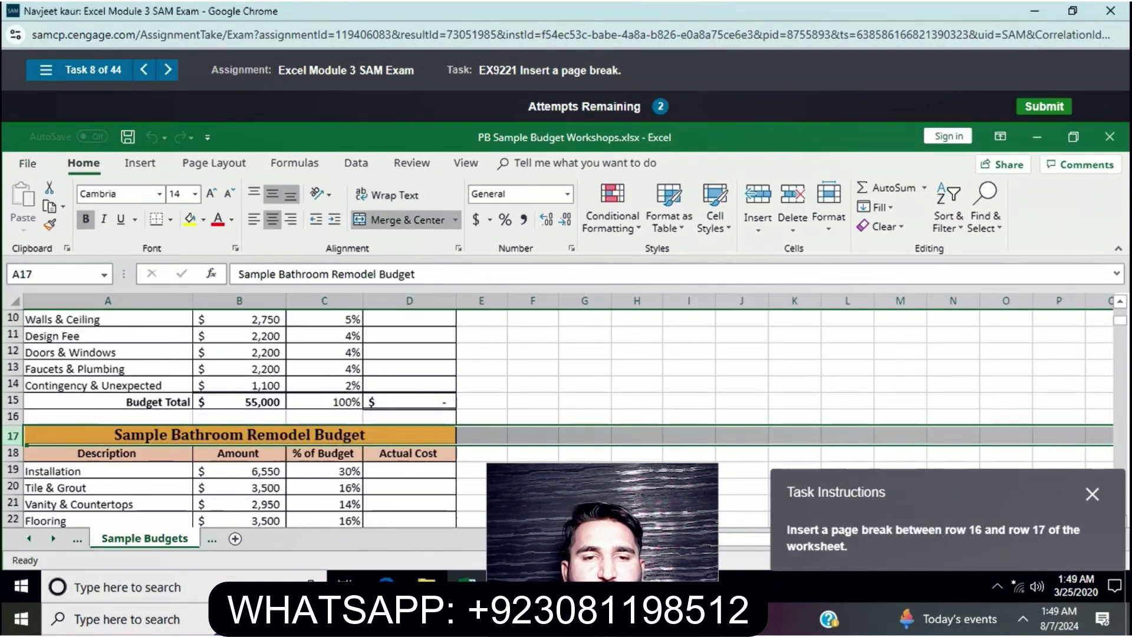
left_click(214, 163)
left_click(299, 207)
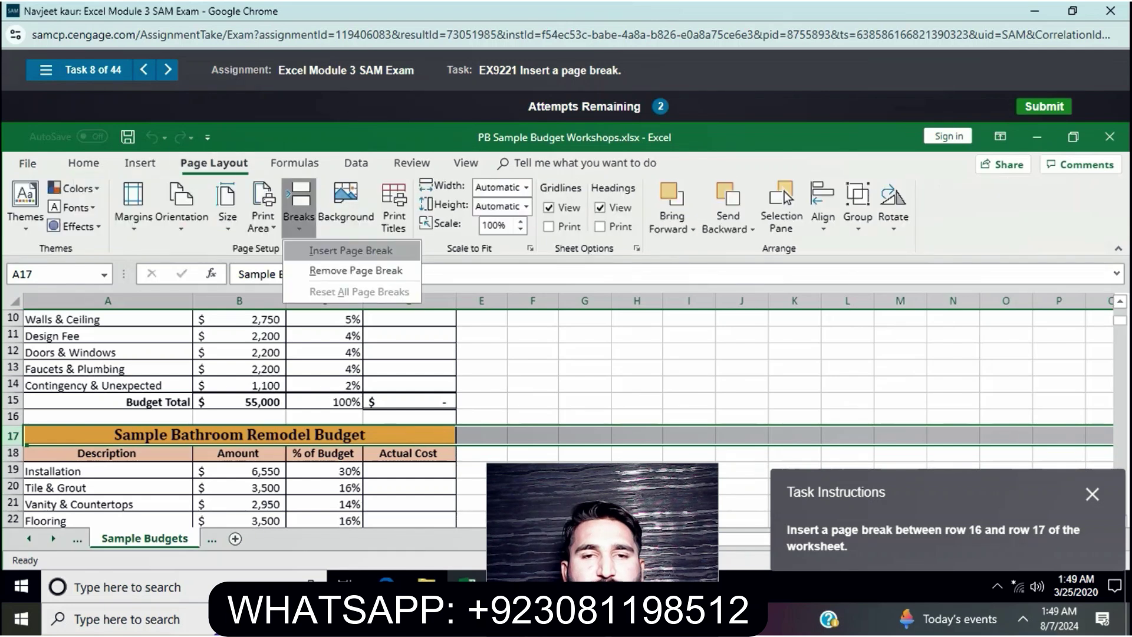
left_click(350, 250)
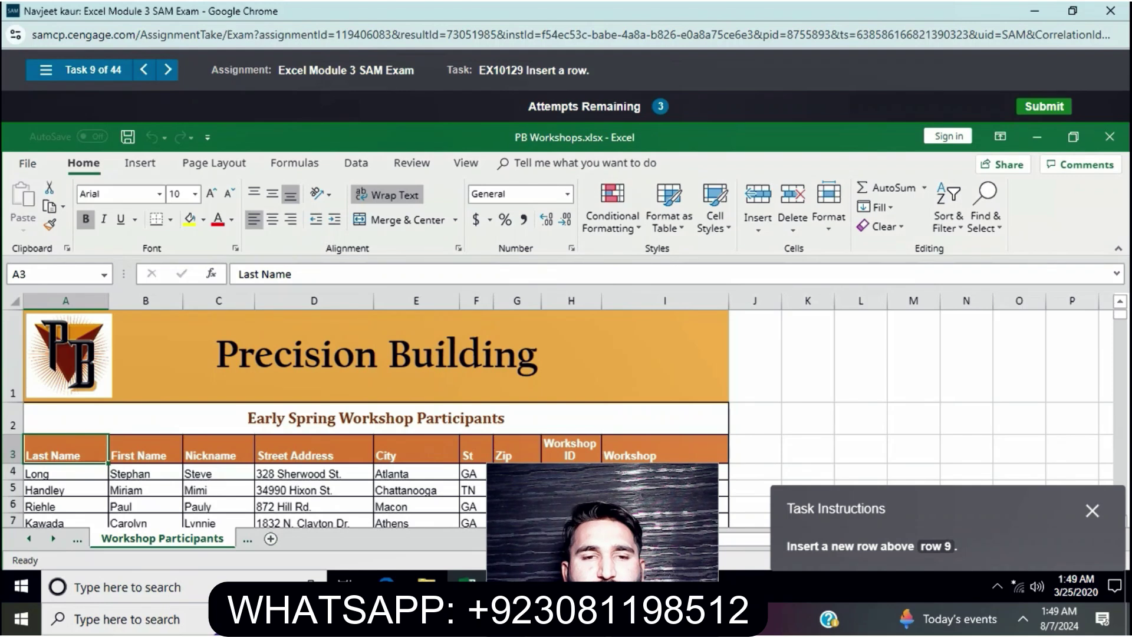
Step: Insert a blank row above row 9 using the row 9 header's Insert command
scroll(377, 412, "down", 2)
scroll(377, 413, "up", 1)
scroll(377, 413, "down", 1)
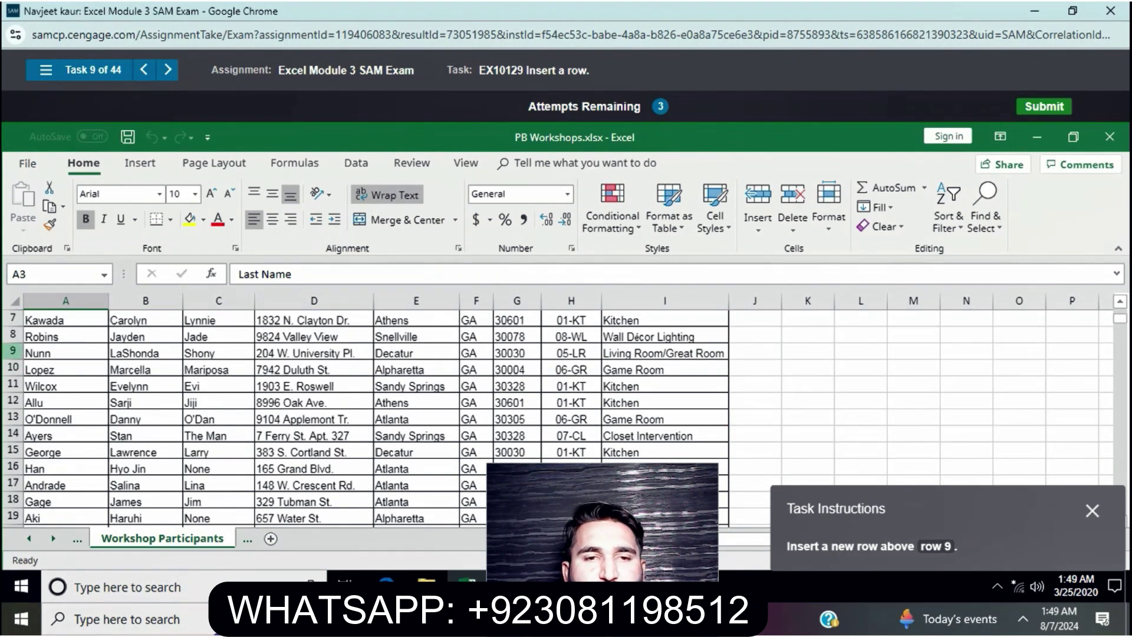
left_click(12, 352)
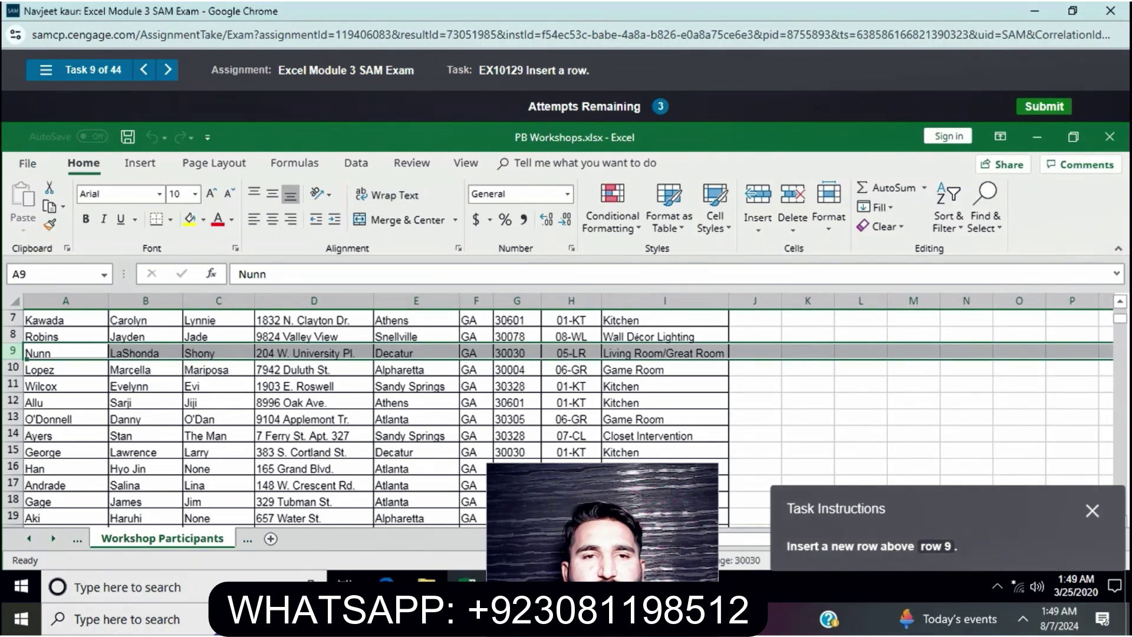
left_click(140, 162)
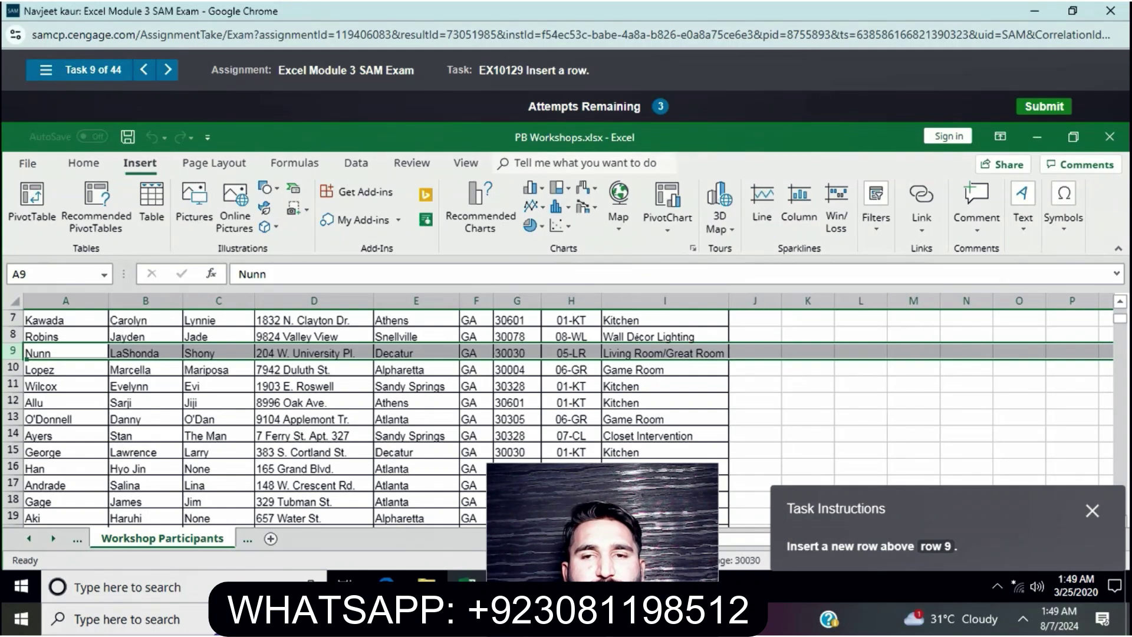
left_click(83, 163)
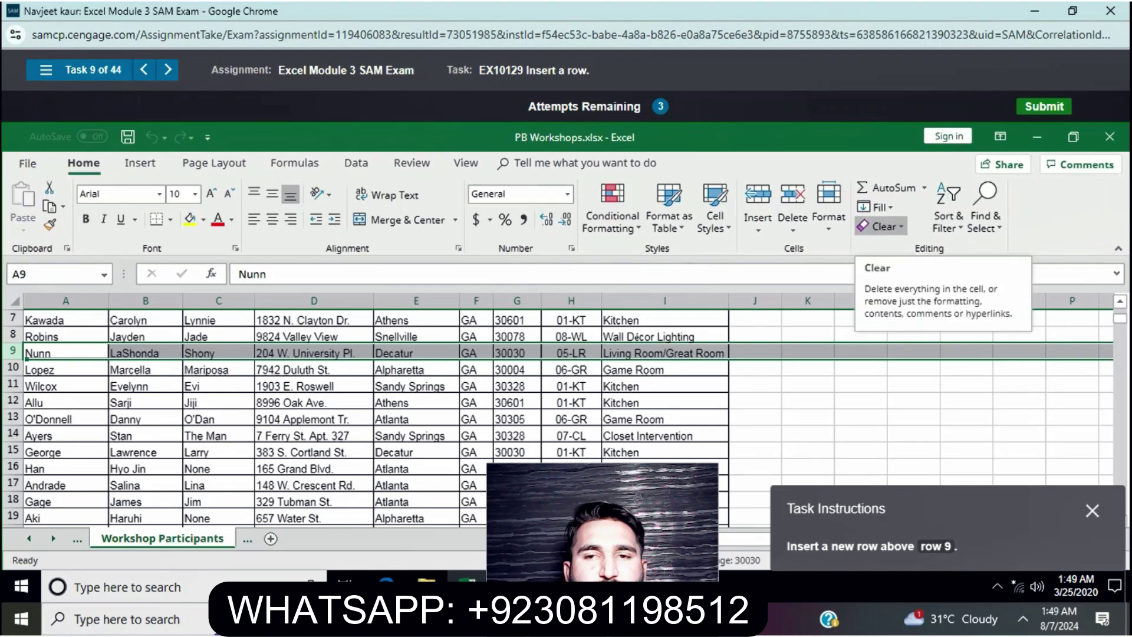
left_click(758, 221)
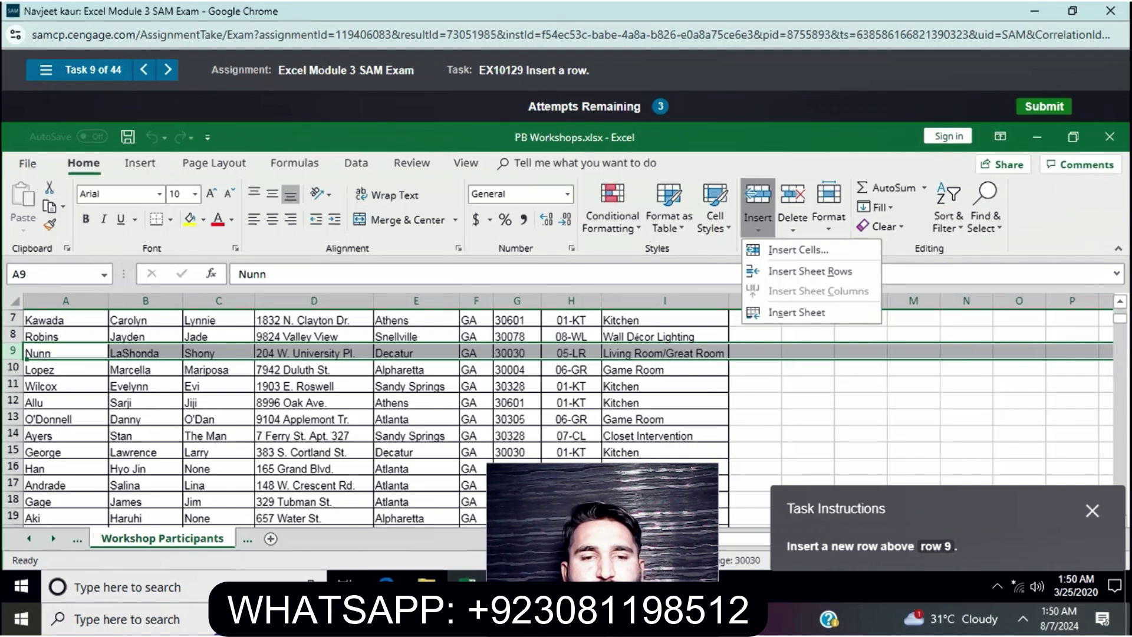
right_click(13, 352)
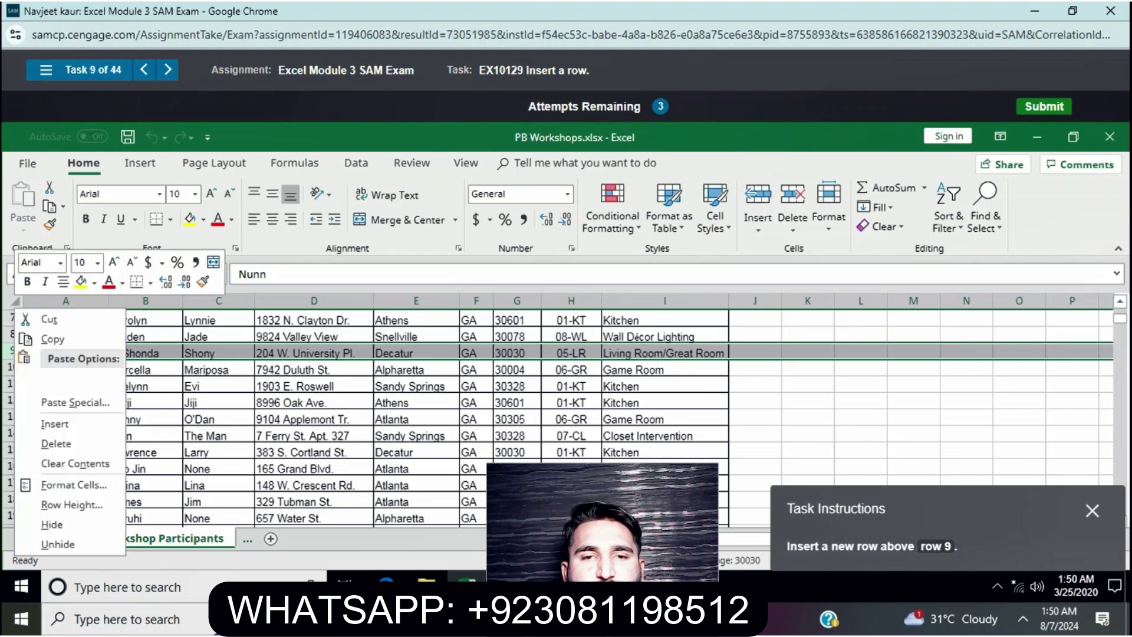
left_click(54, 424)
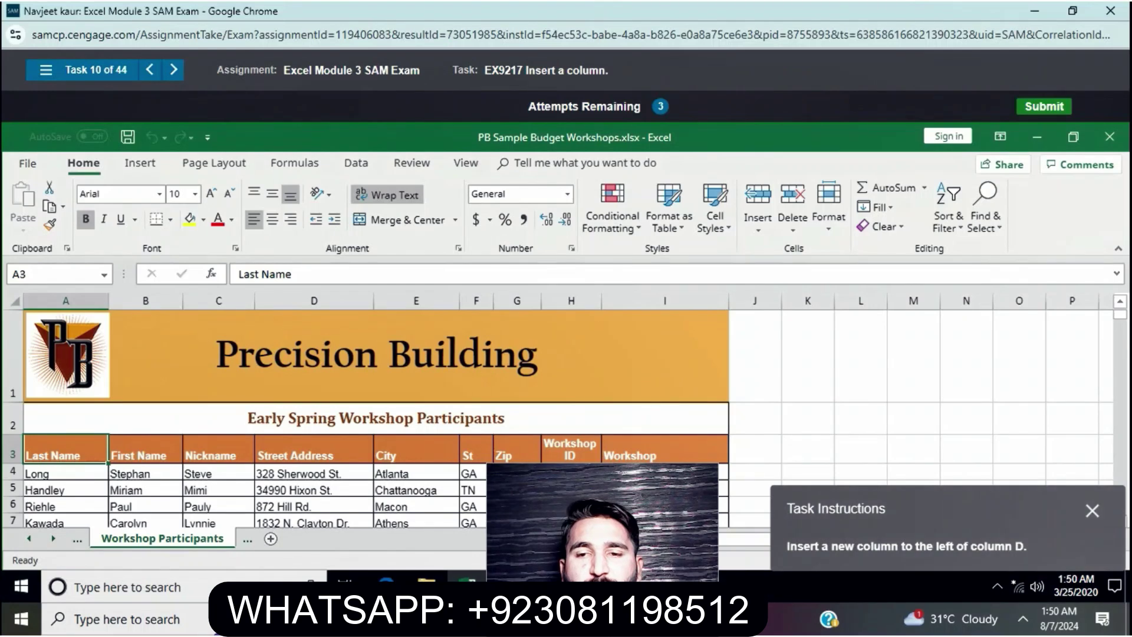
Step: Insert an empty column D before Street Address, then enter 14% in cell B8
right_click(328, 302)
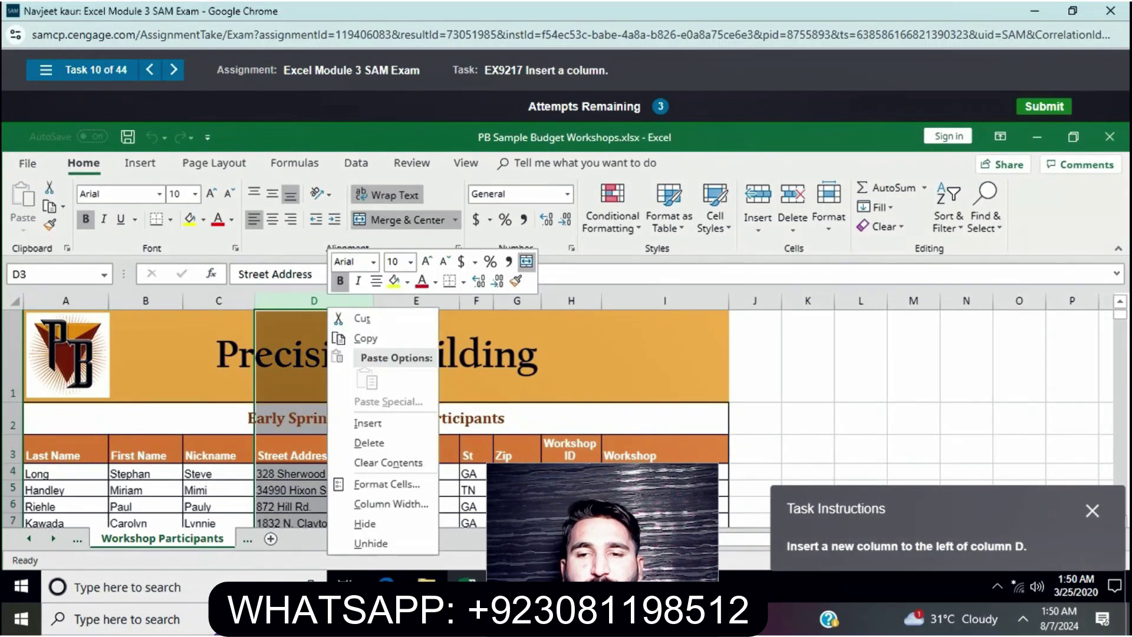
left_click(368, 423)
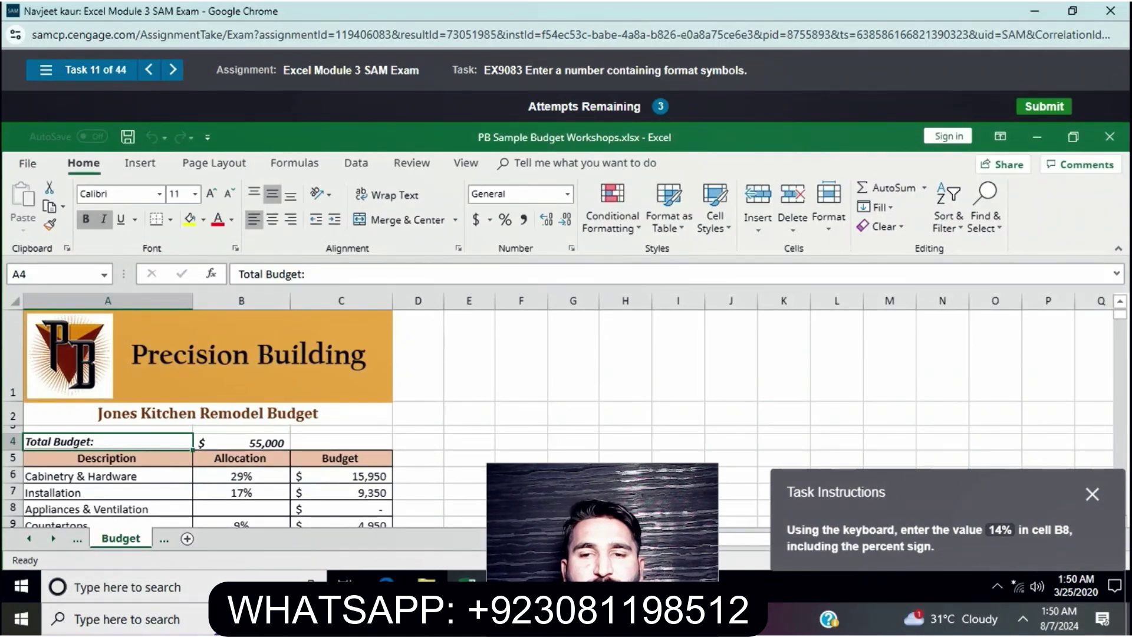
left_click(241, 509)
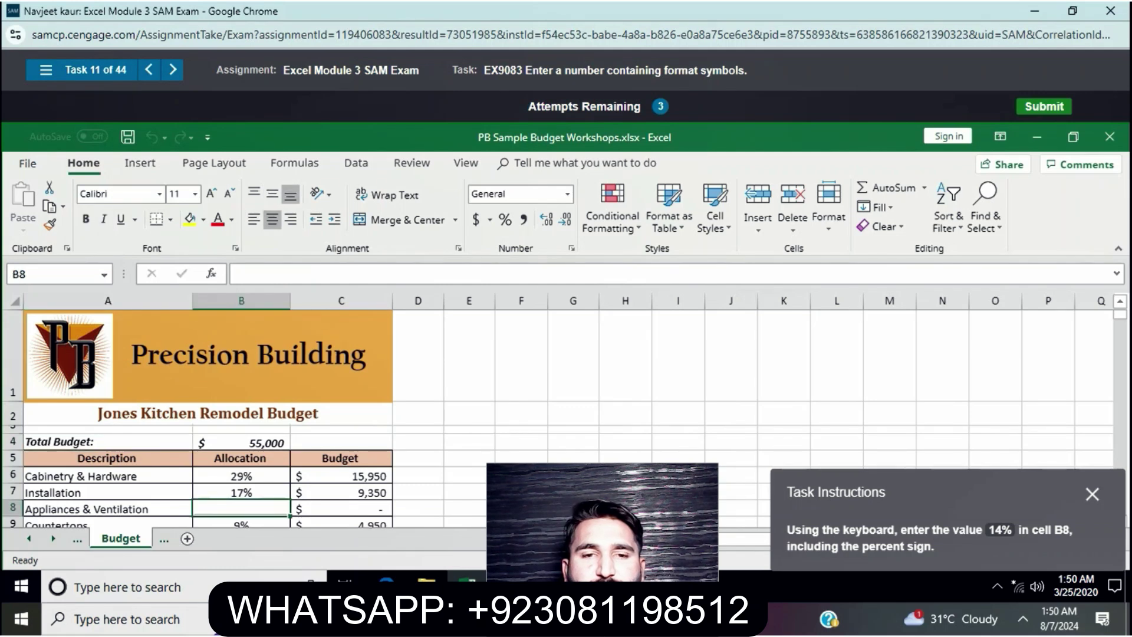
type("14")
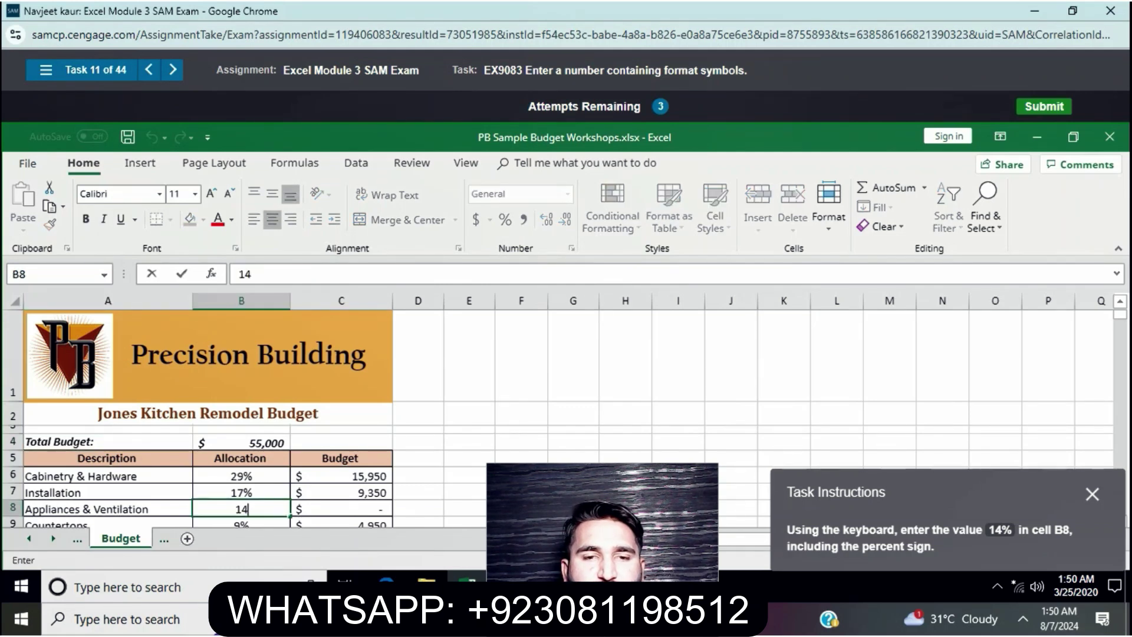
type("%")
key("Return")
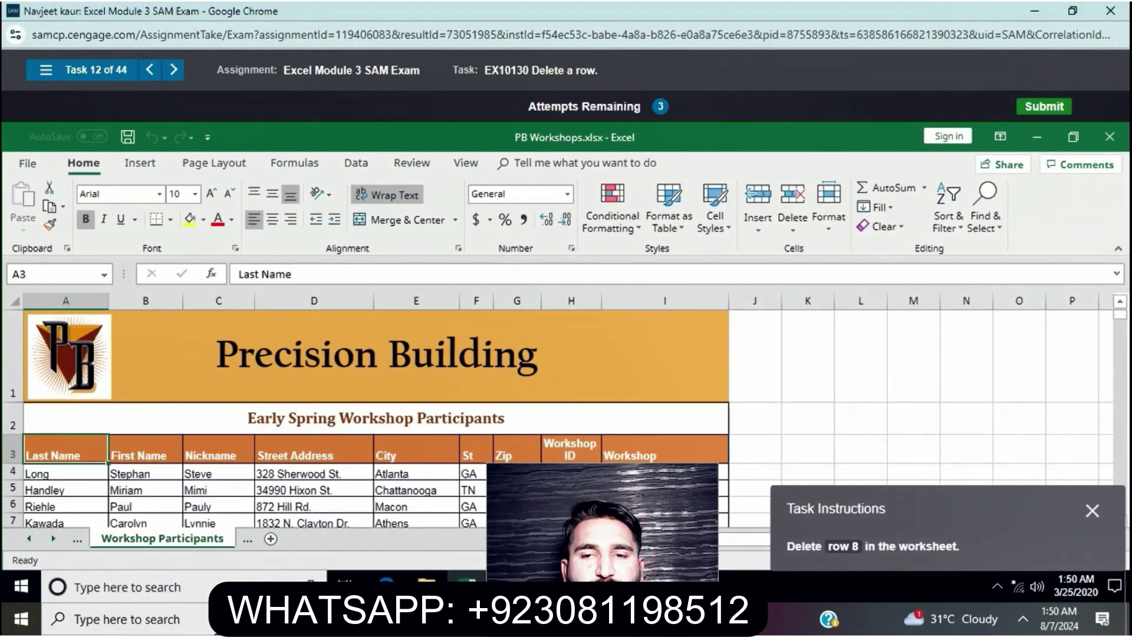
Step: Delete row 8 from the participant list
scroll(557, 419, "down", 1)
scroll(557, 420, "up", 1)
scroll(558, 419, "down", 2)
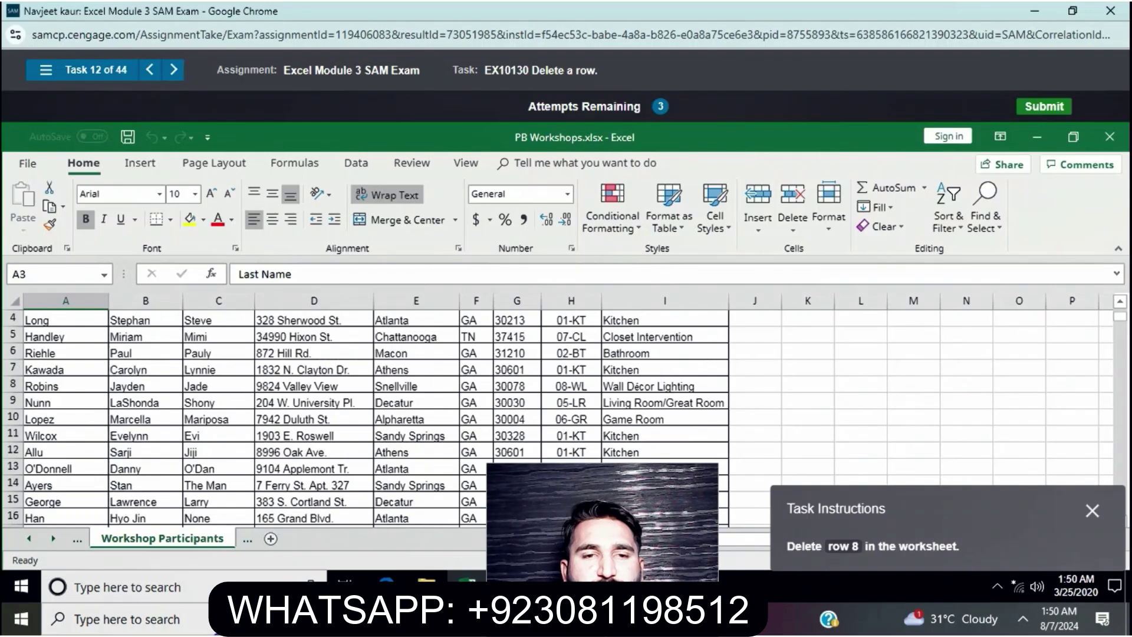
right_click(13, 336)
left_click(55, 443)
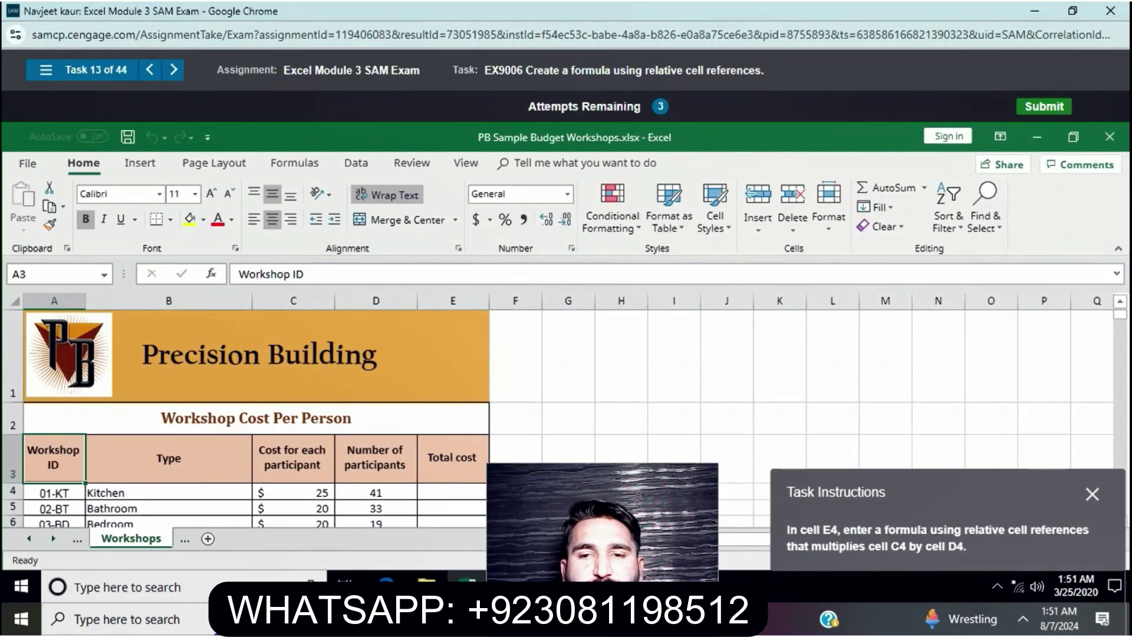
Step: Enter the formula =C4*D4 in cell E4, giving $1,025
left_click(452, 492)
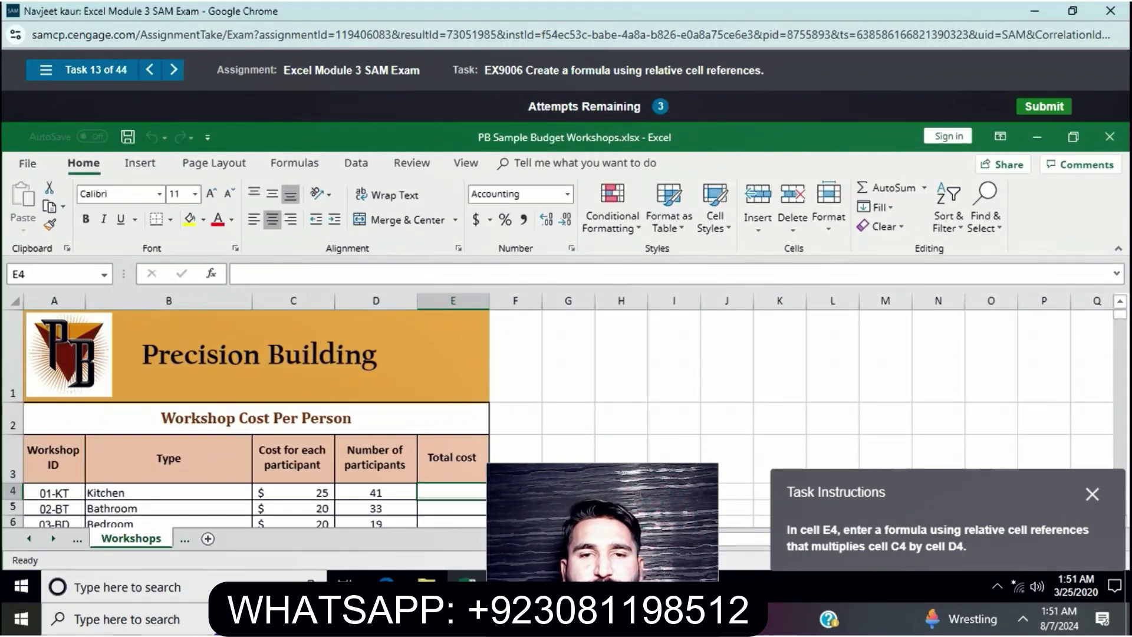
type("=")
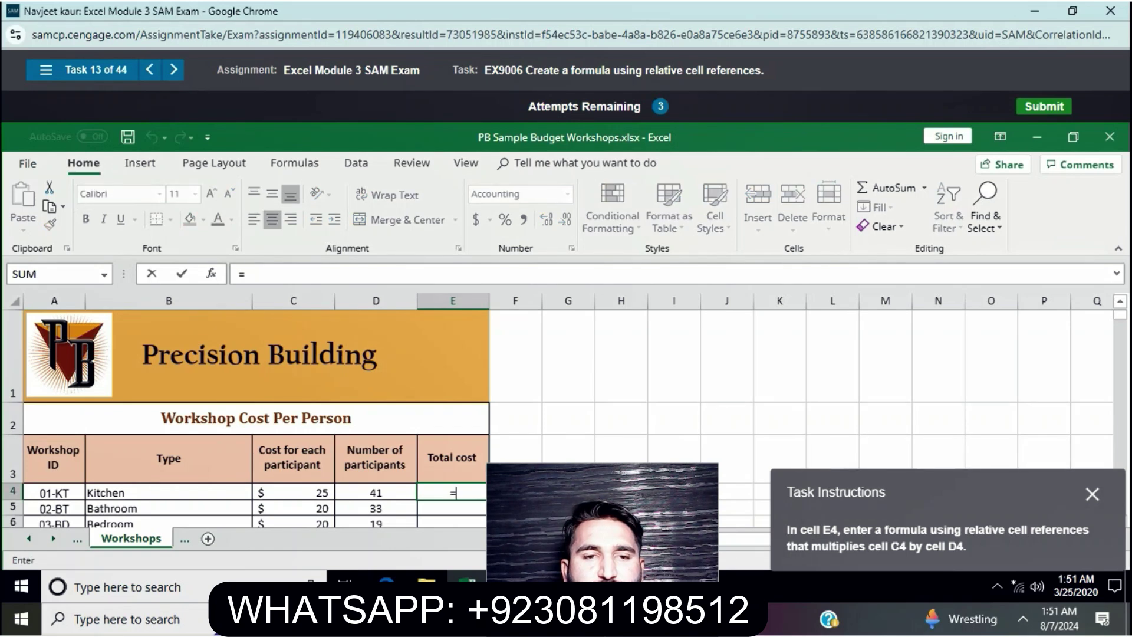
left_click(293, 492)
type("*")
left_click(376, 492)
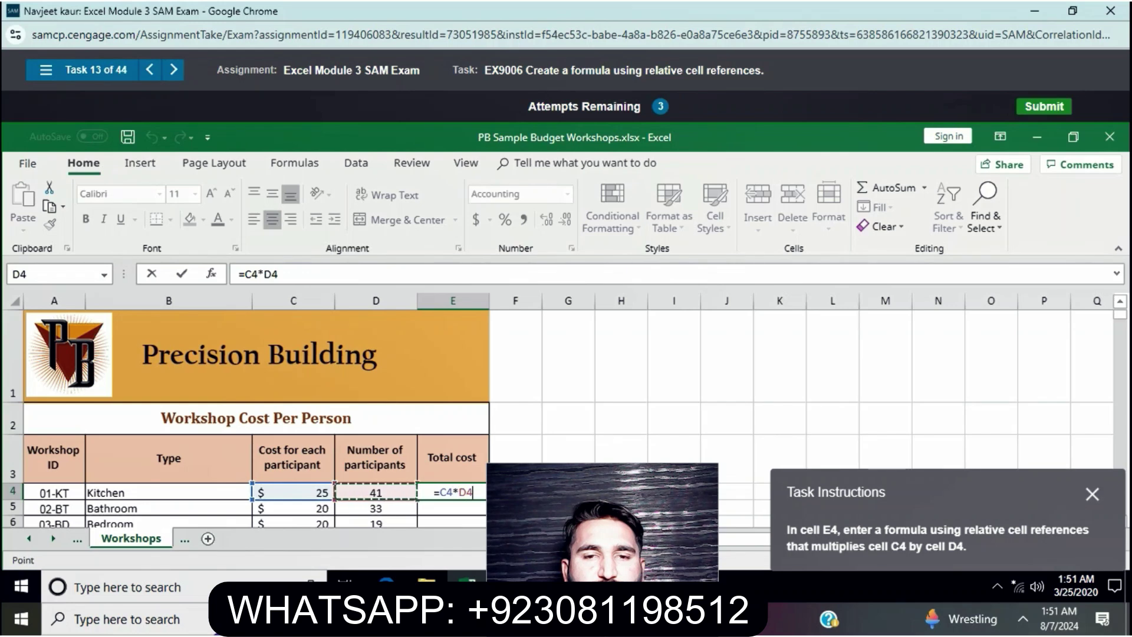
key("Return")
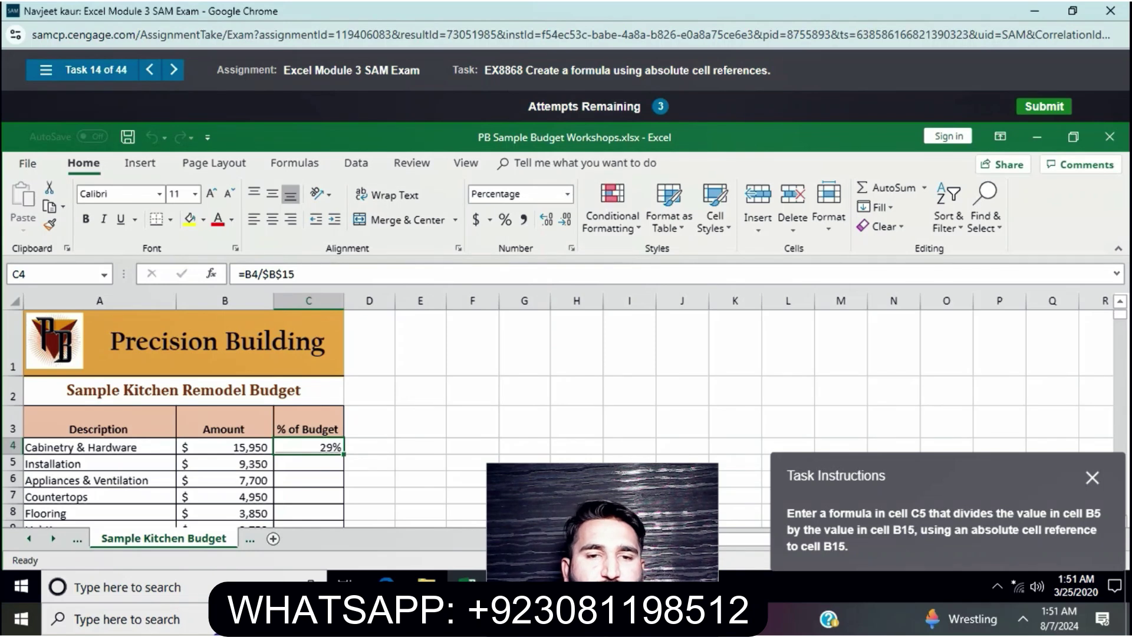
Step: Enter the formula =B5/B$15 in C5, locking only the row of B15
left_click(308, 463)
type("=")
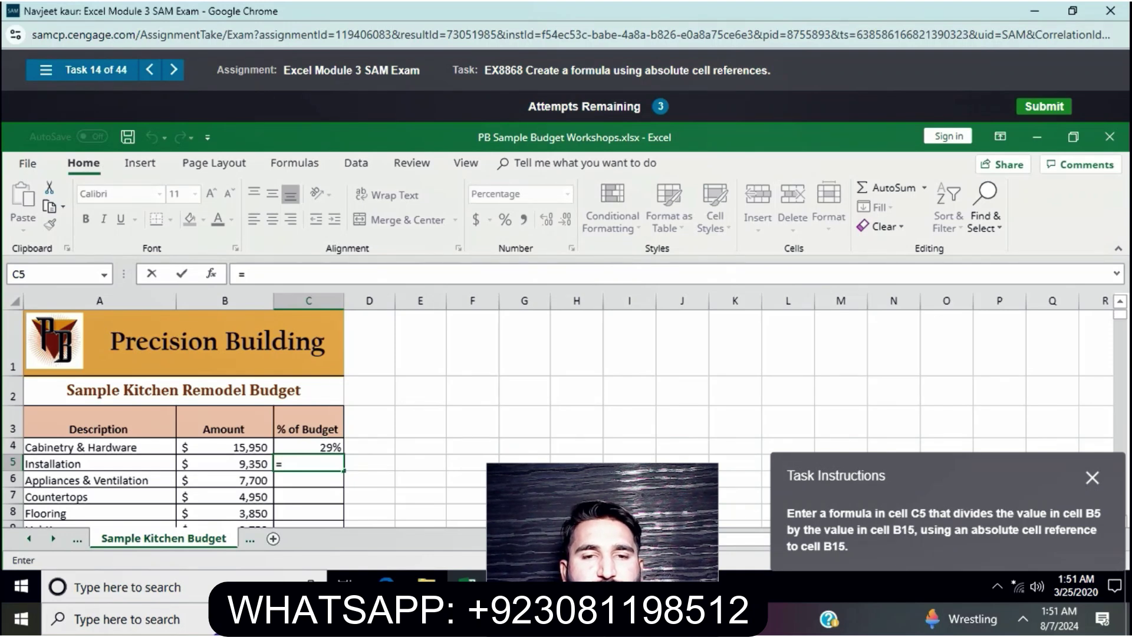
left_click(225, 463)
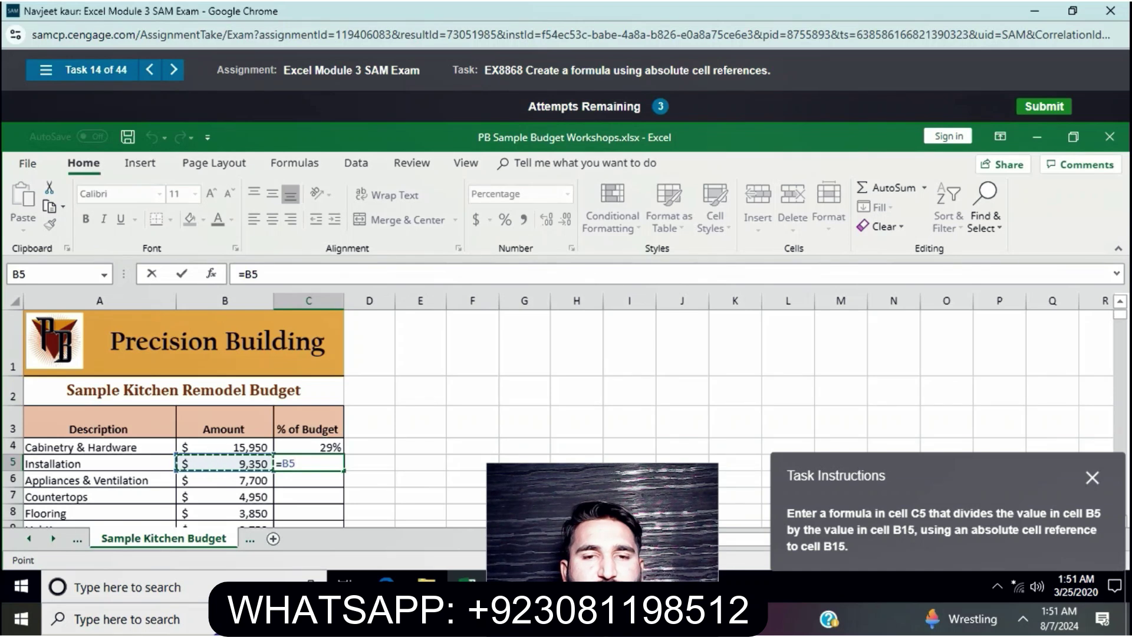
type("/")
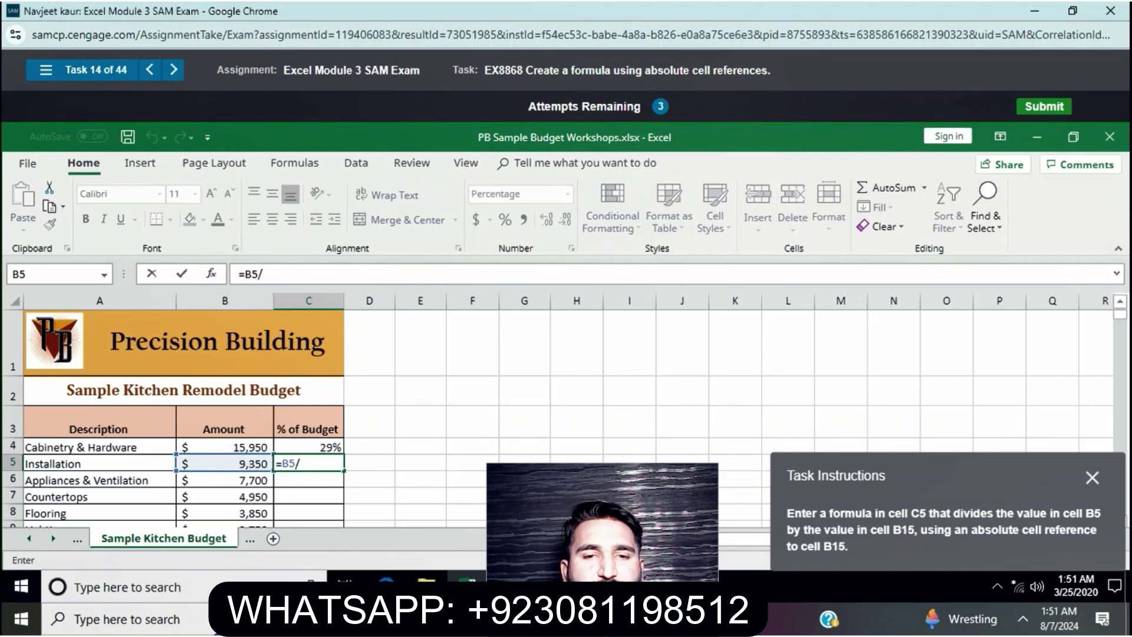
type("b")
key("BackSpace")
type("B")
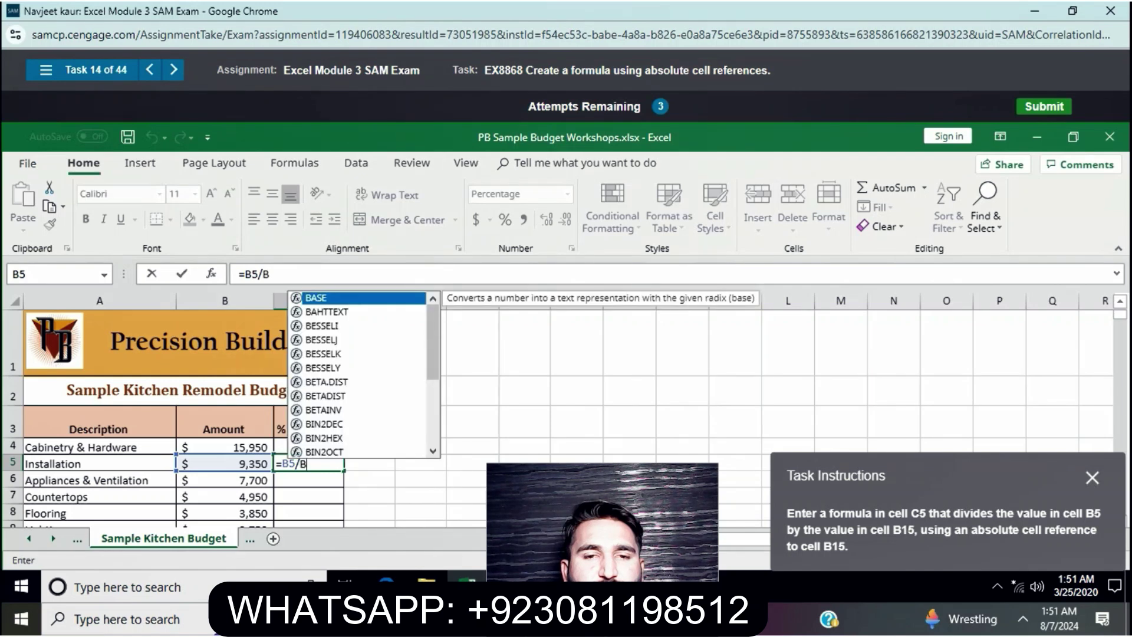
type("$15")
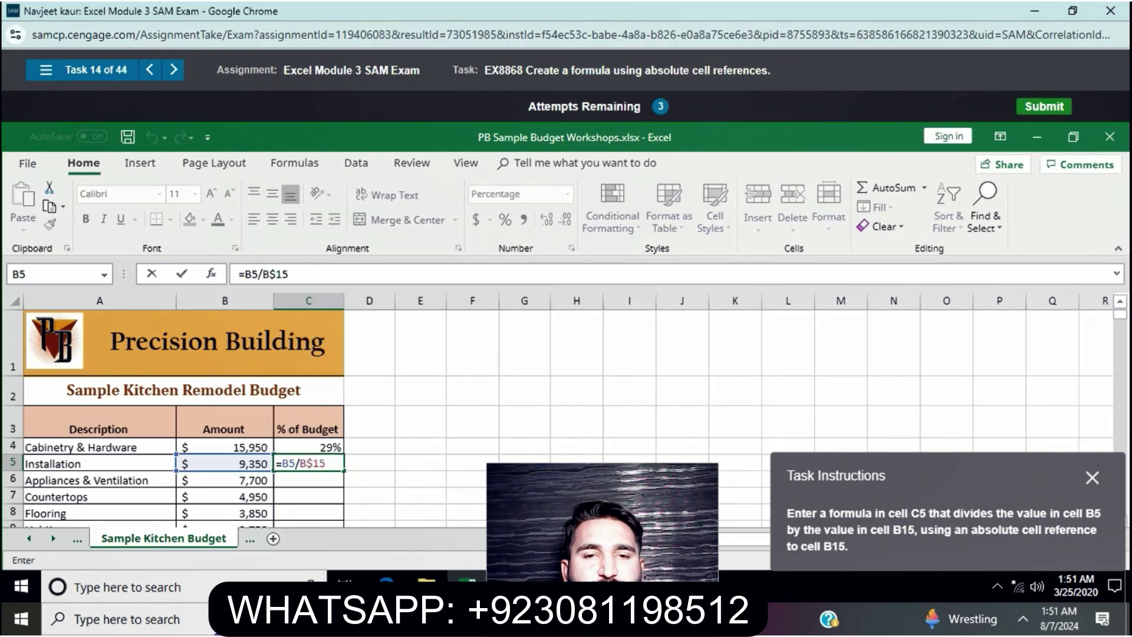
key("Return")
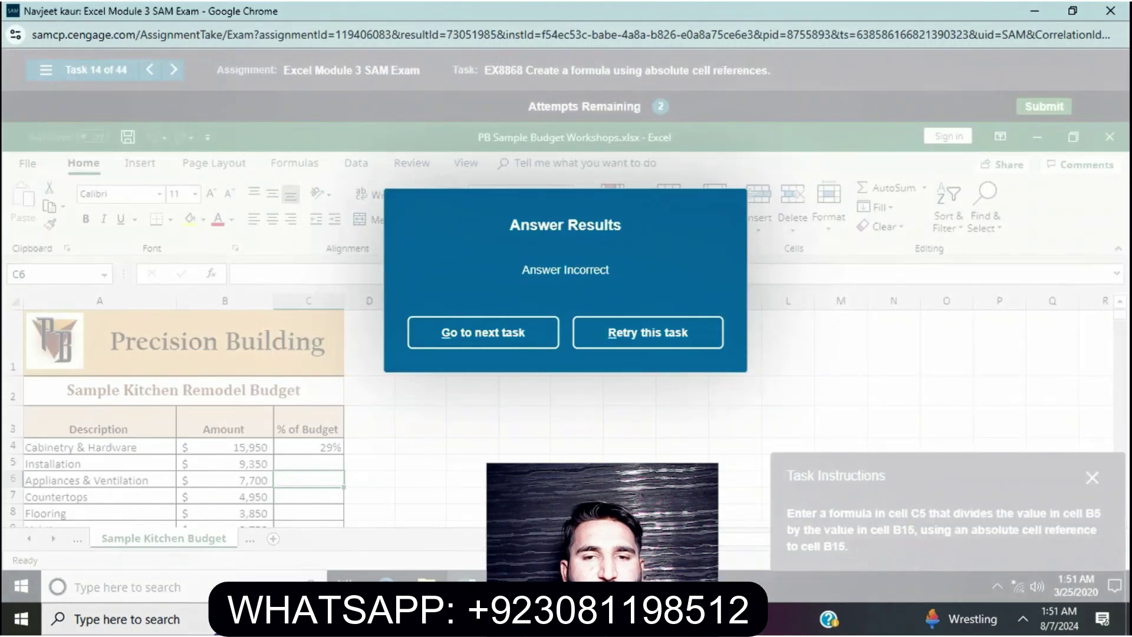
Step: Retry the task and enter =B5/$B$15 in C5, giving 17%
key("r")
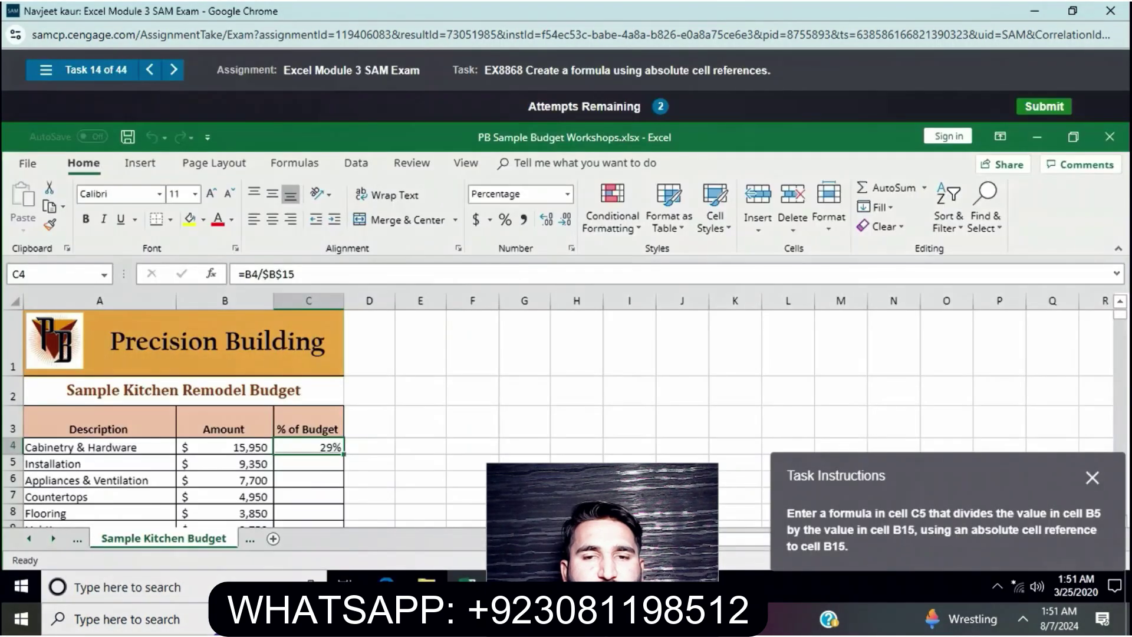
left_click(309, 463)
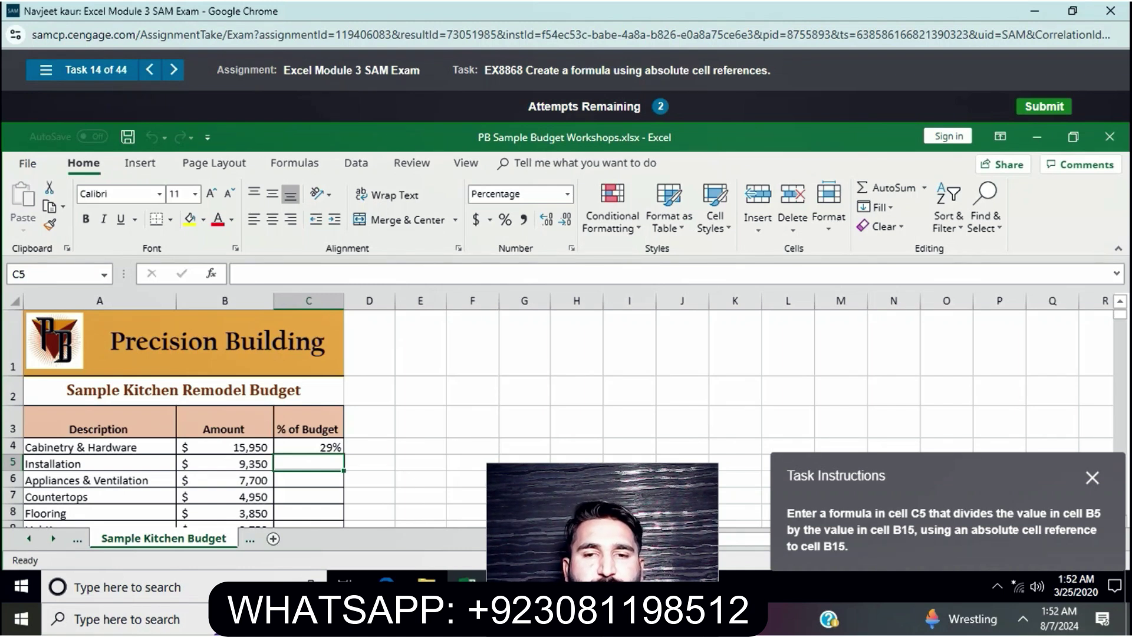
type("=")
left_click(225, 464)
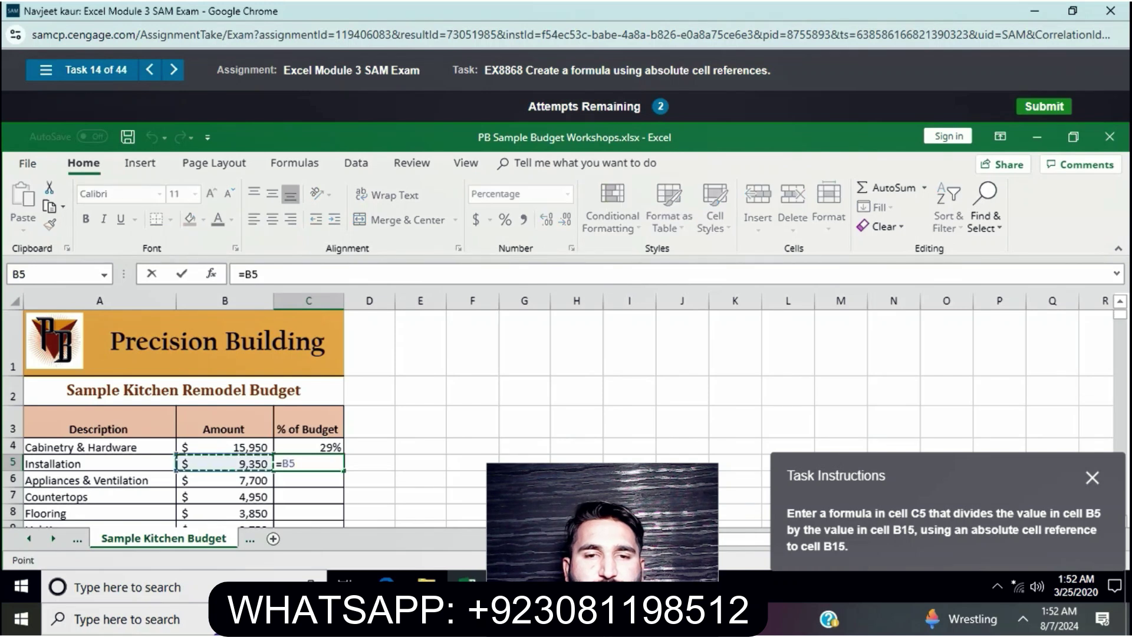
type("/")
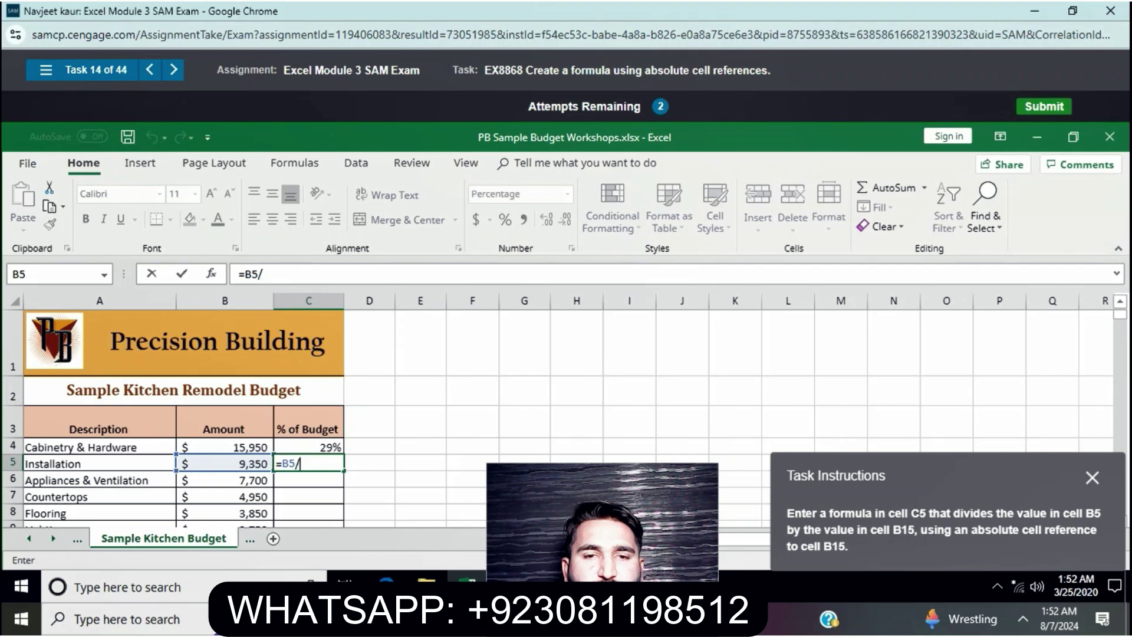
type("$B$15")
key("Return")
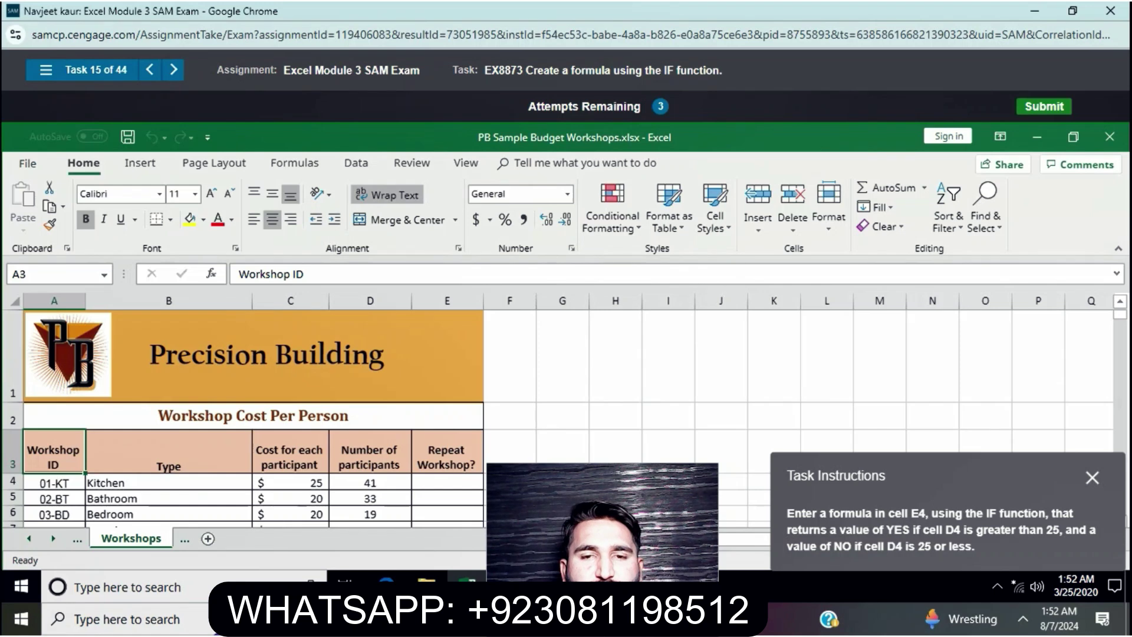
Step: Skip ahead to the Payroll bonus task and check the salary in E4
left_click(446, 482)
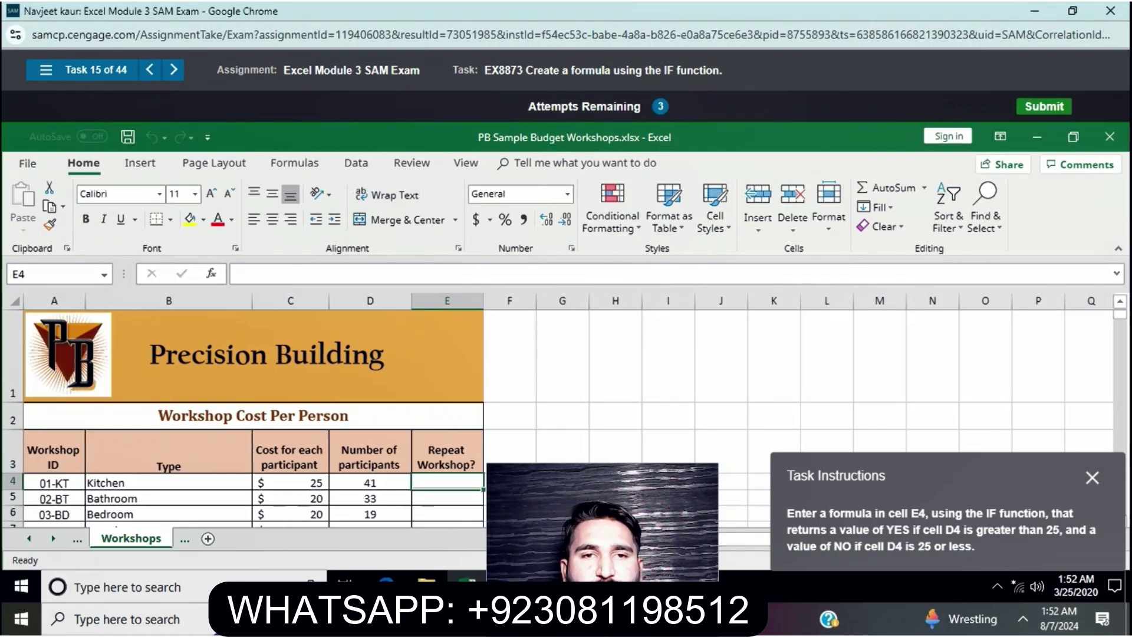
left_click(150, 70)
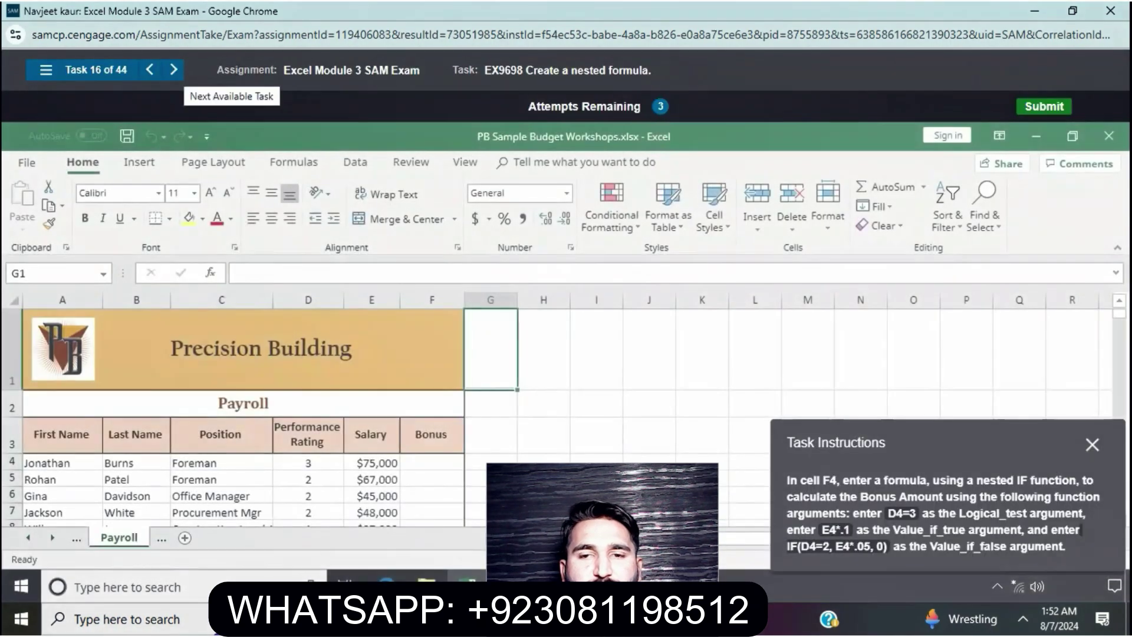
left_click(372, 463)
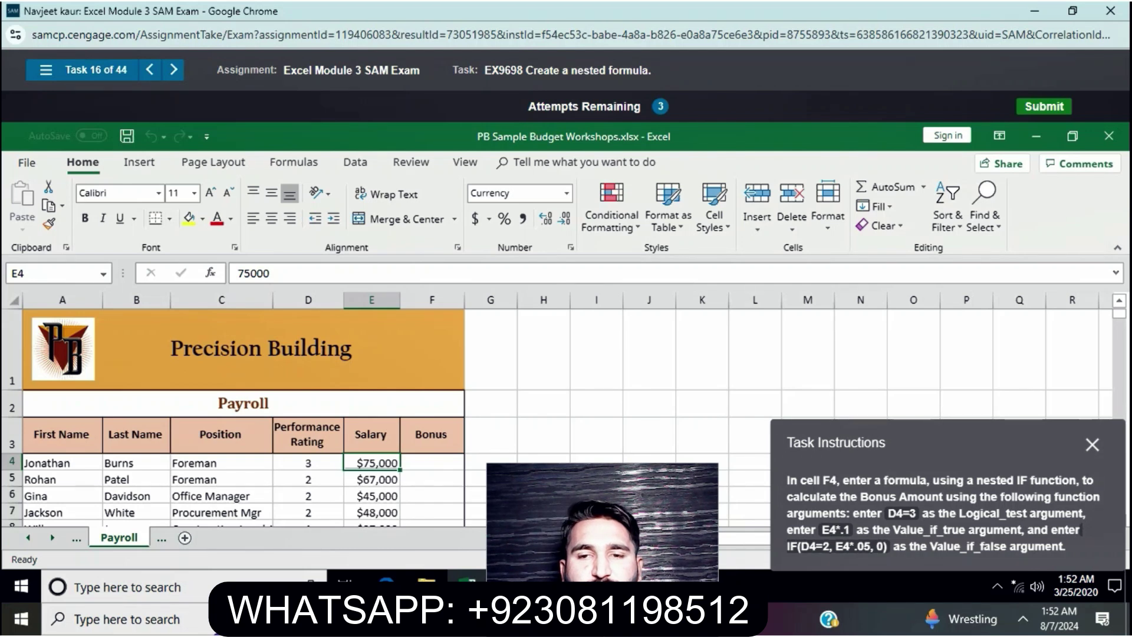
Step: Enter =IF(D4=2,E4*.05,0) in F4, then retry and move to the next task
left_click(431, 463)
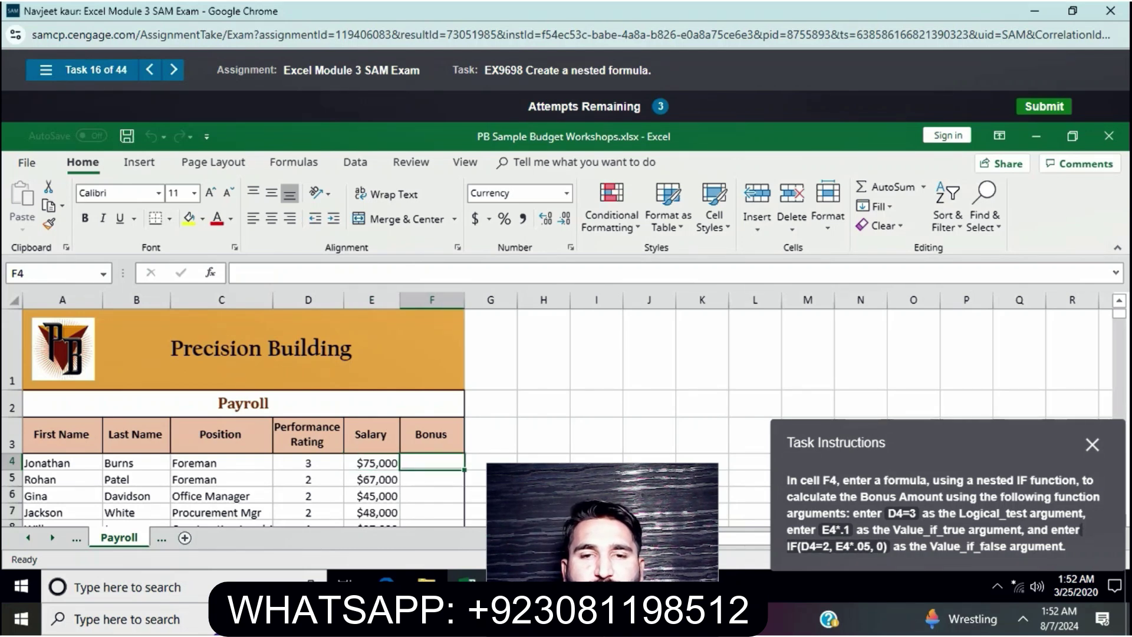
type("=IF")
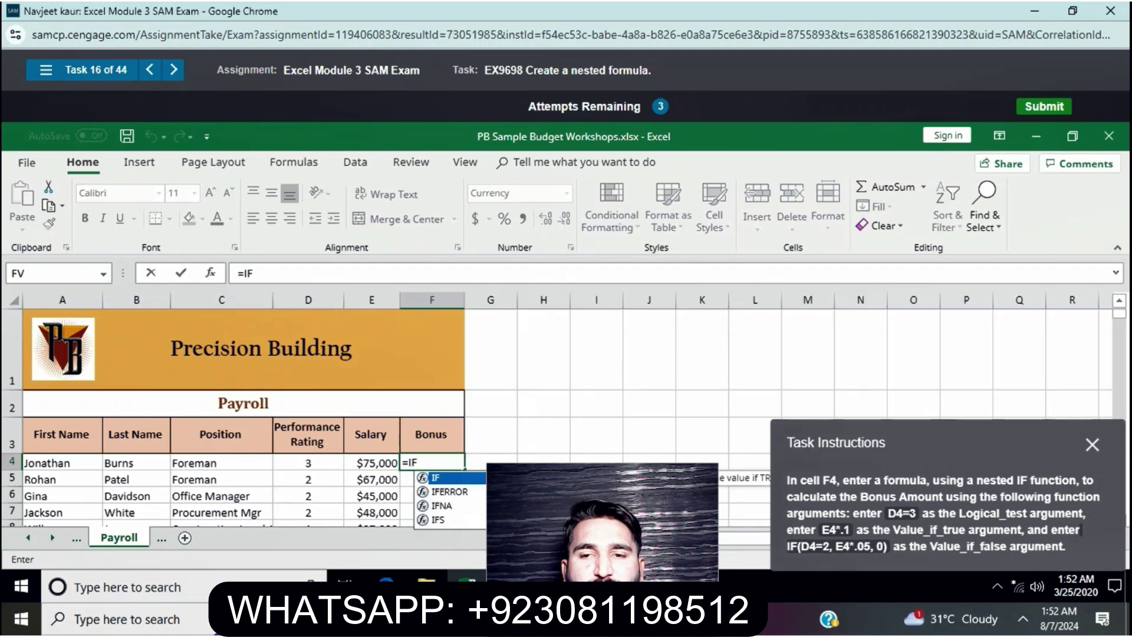
type("(D4")
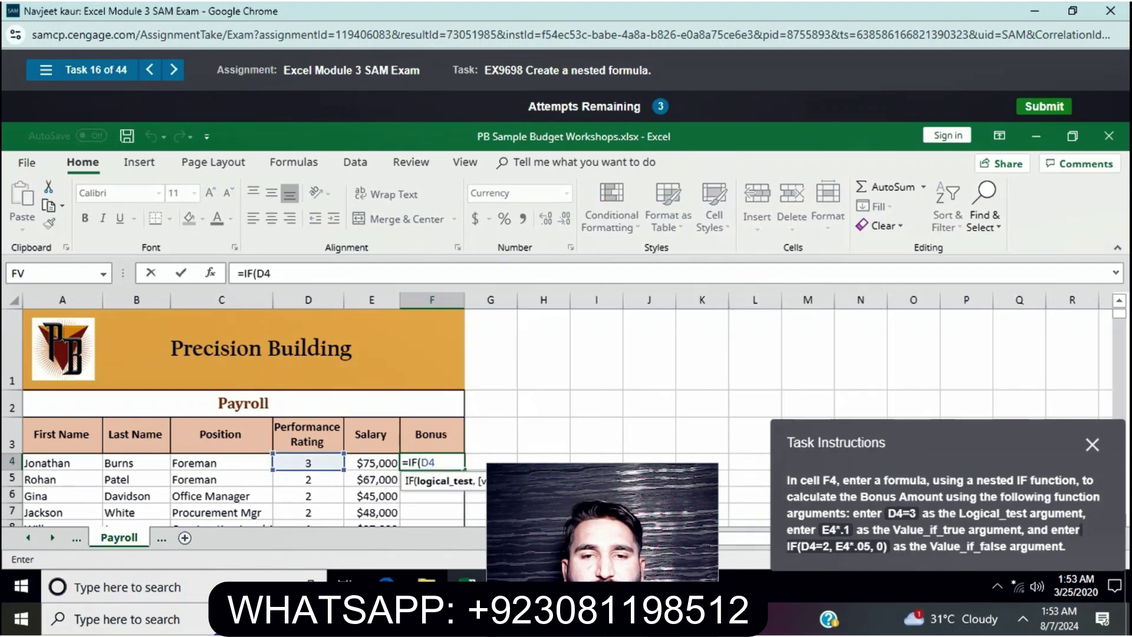
type("=2")
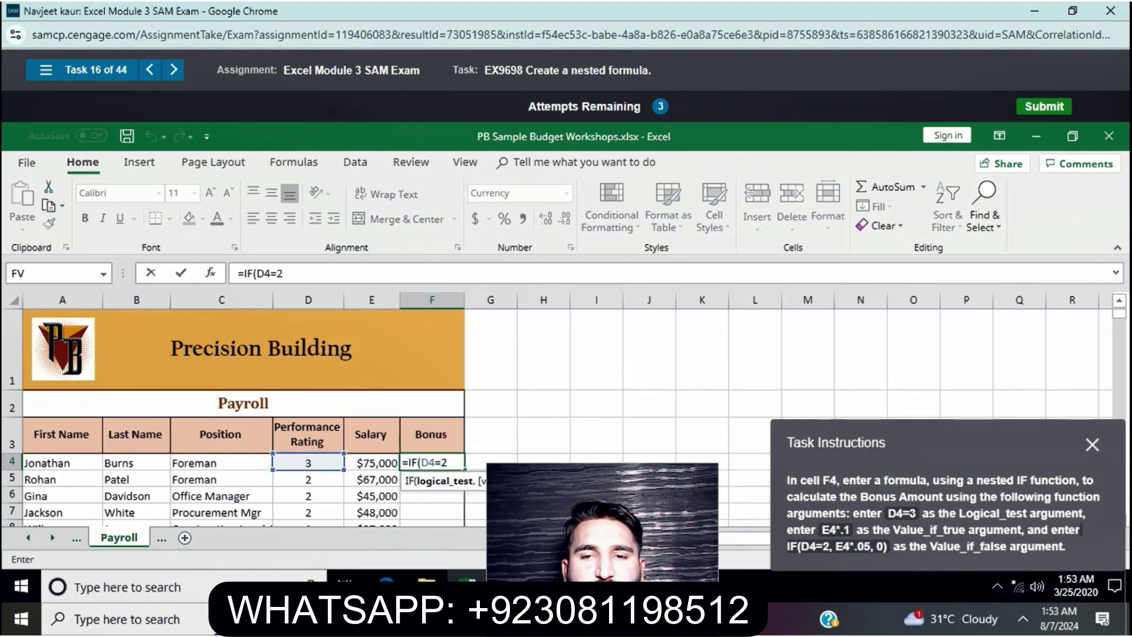
type(",E4")
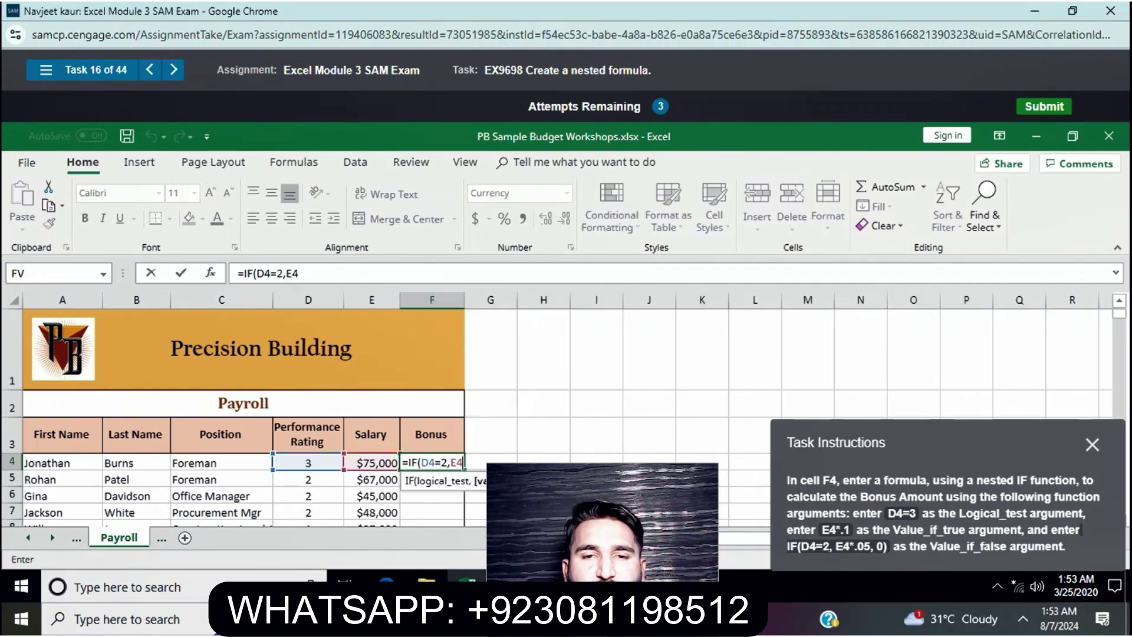
type("*")
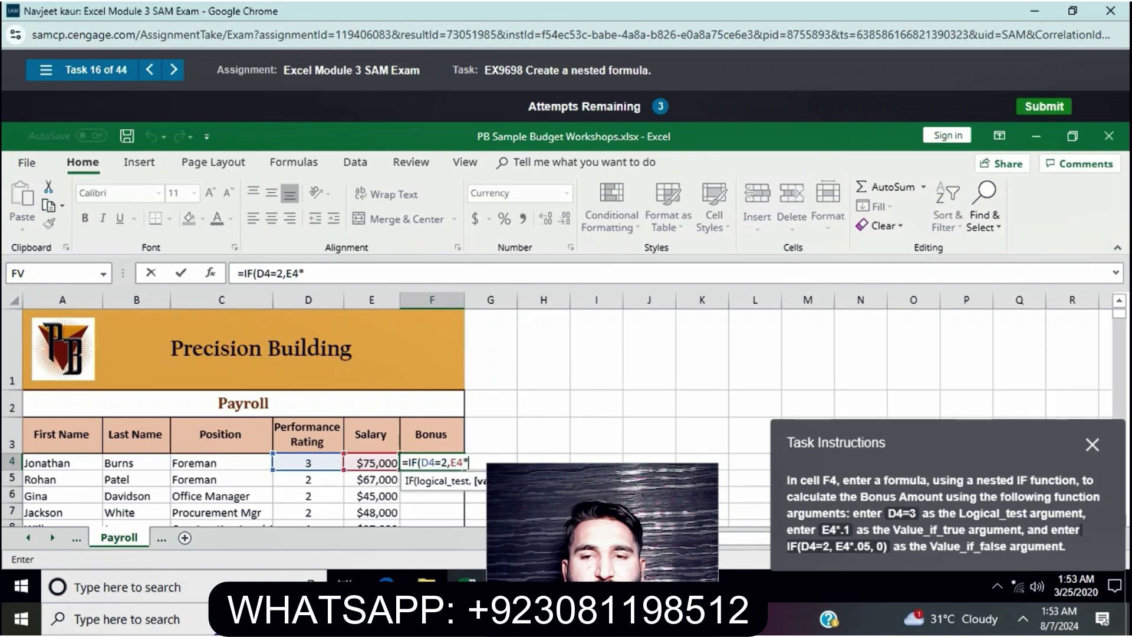
type(".05")
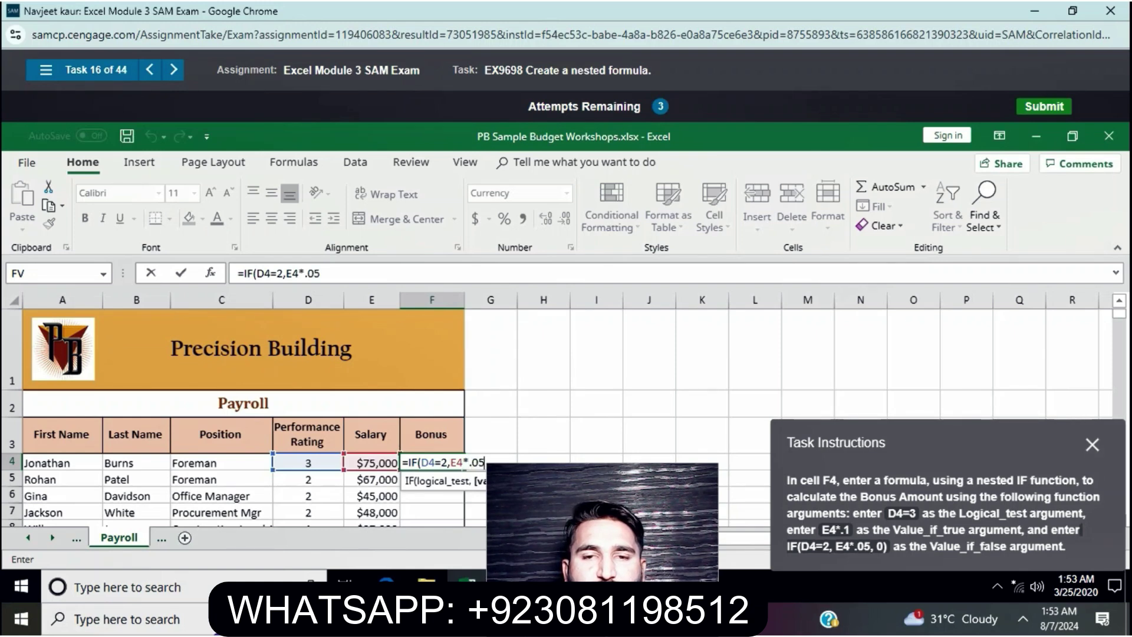
type(",0)")
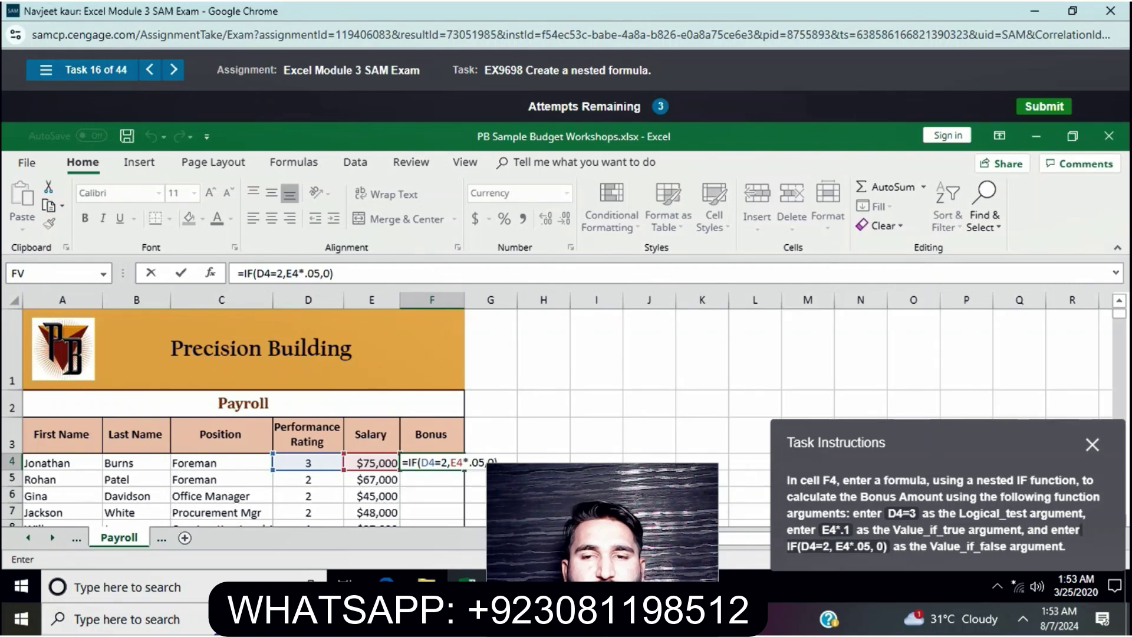
key("Return")
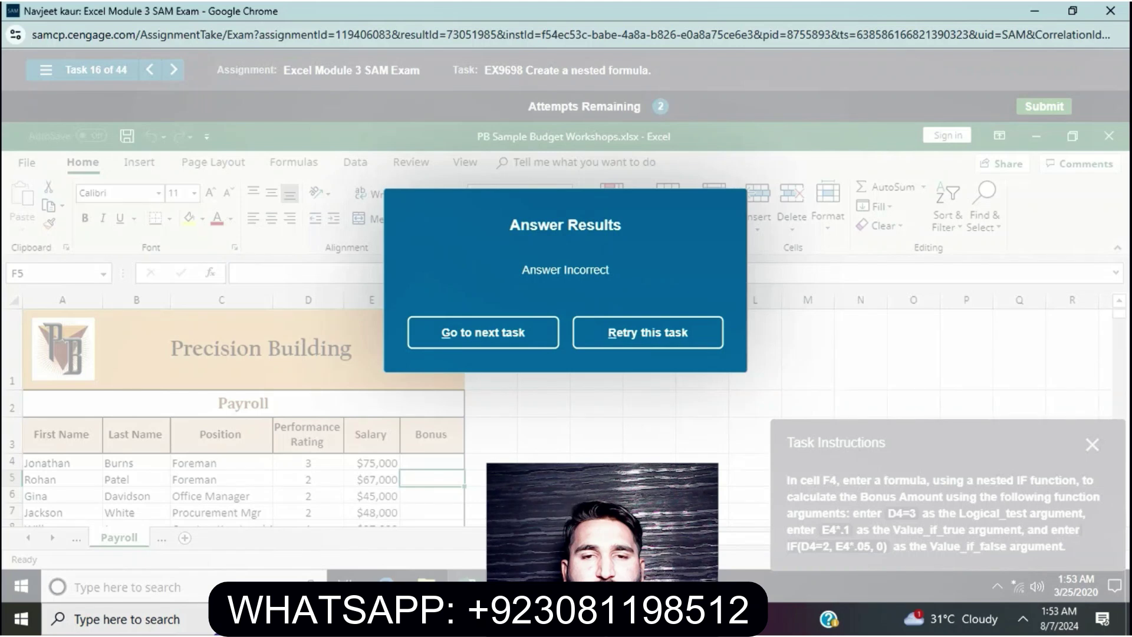
left_click(648, 332)
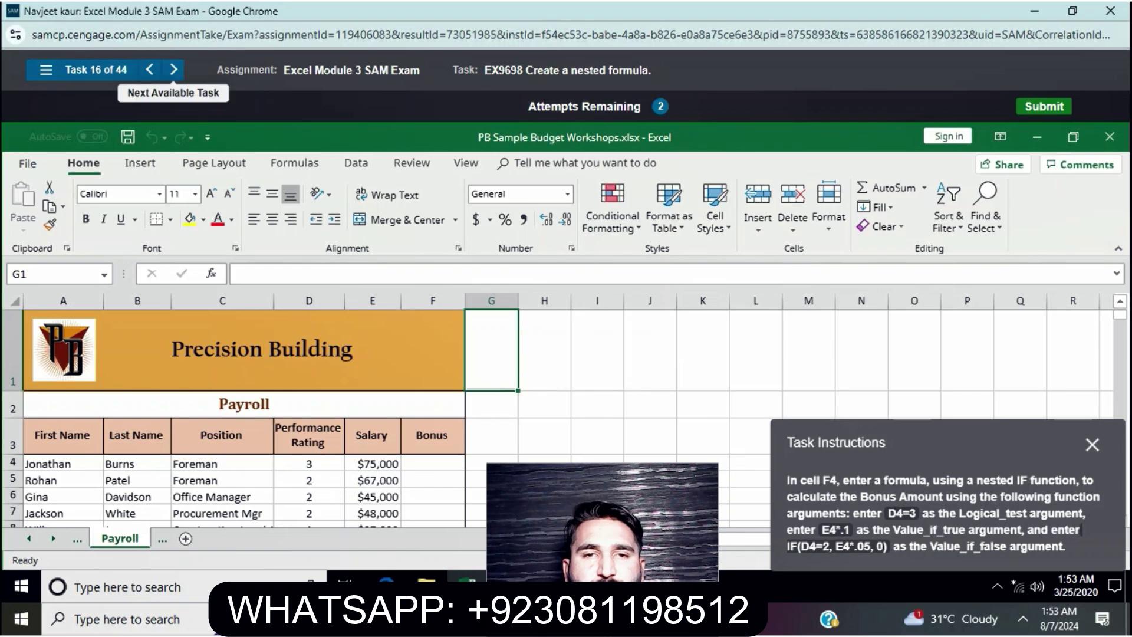
left_click(173, 70)
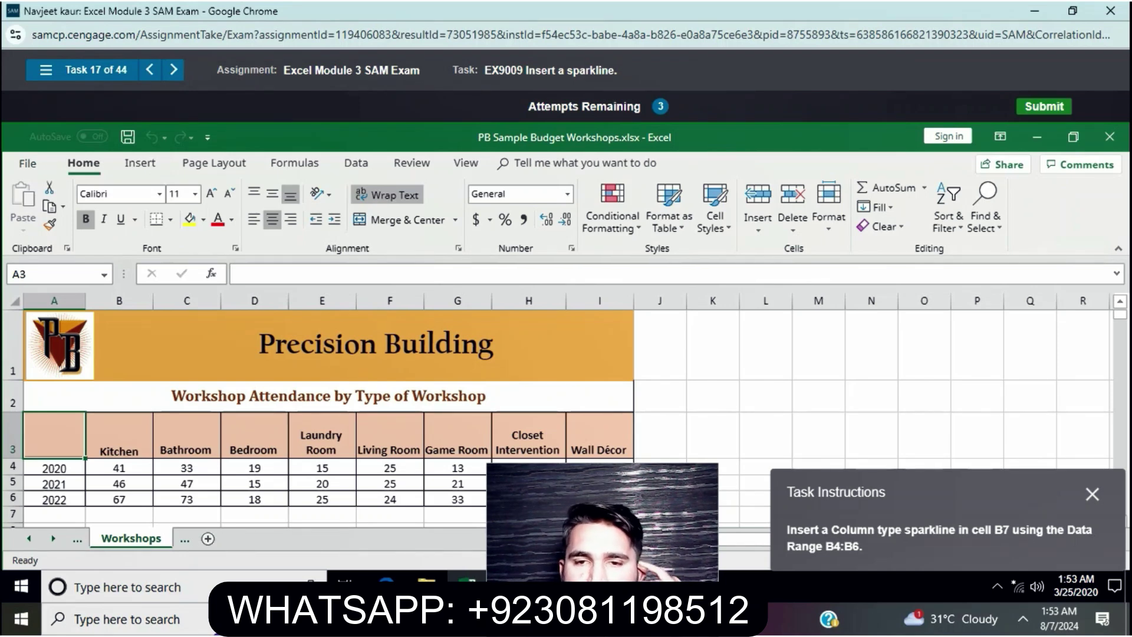
Step: Insert a Column sparkline in B7 with data range B4:B6
left_click(187, 514)
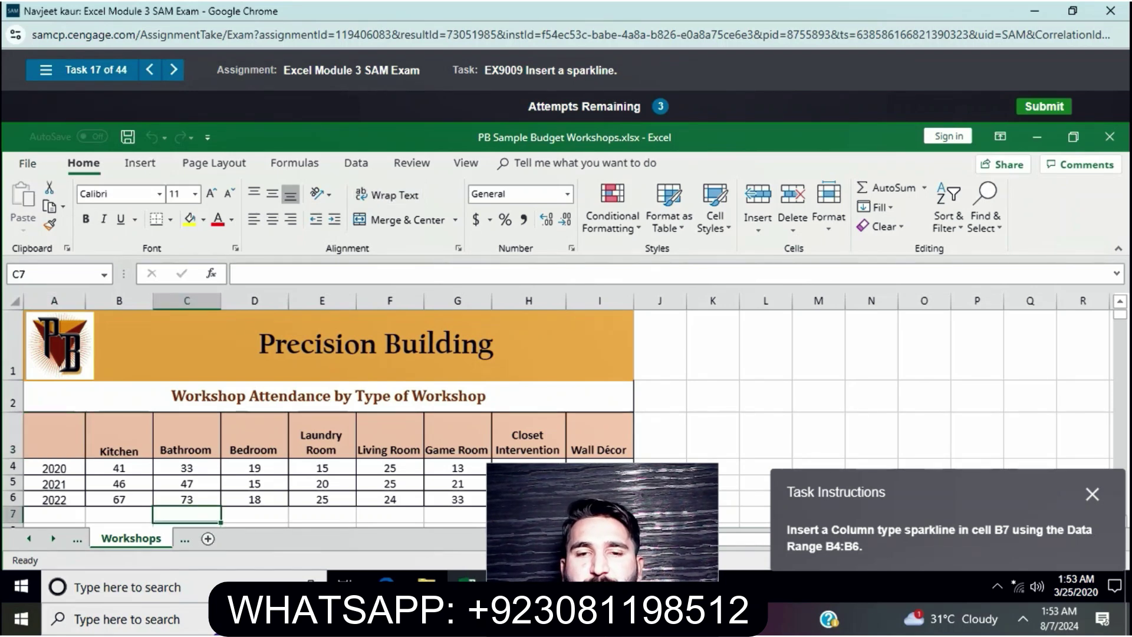
left_click(119, 514)
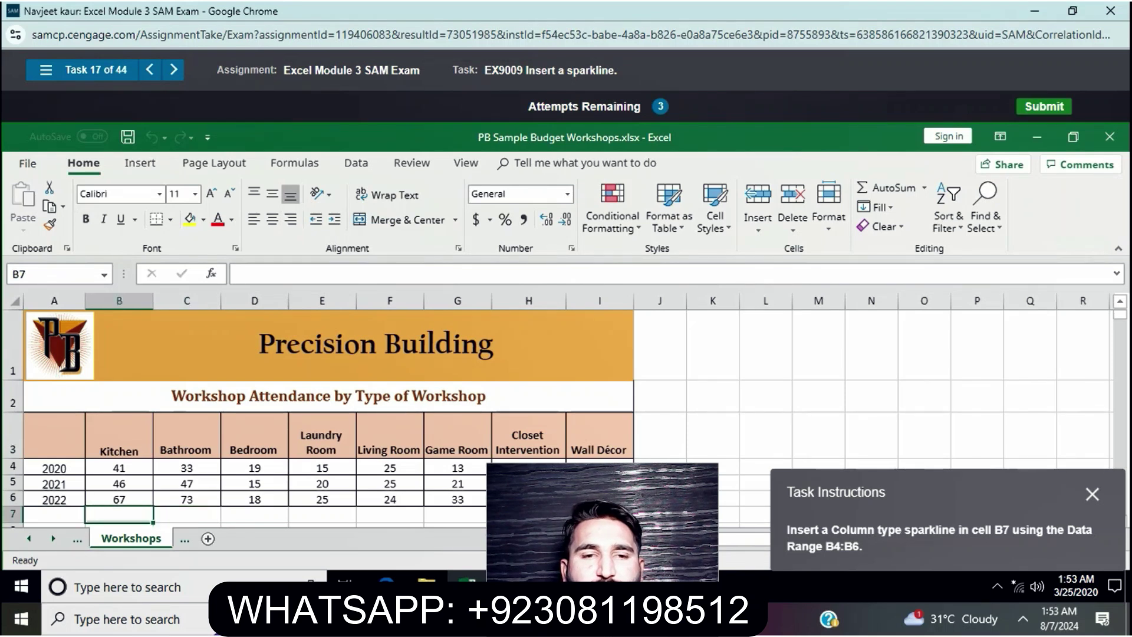
left_click(140, 163)
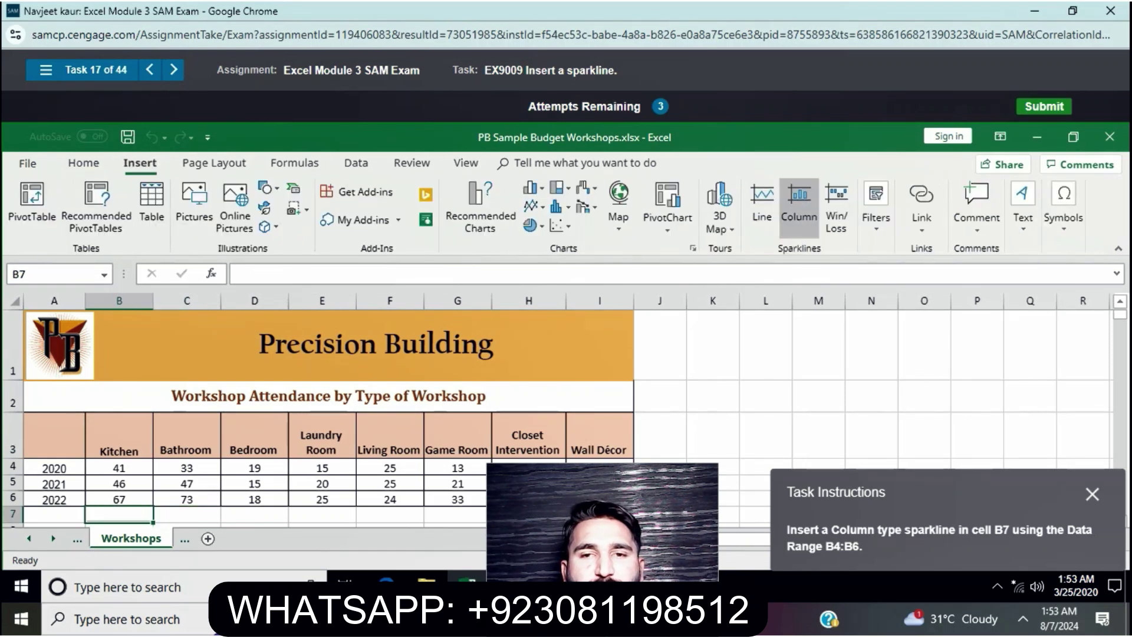
left_click(799, 203)
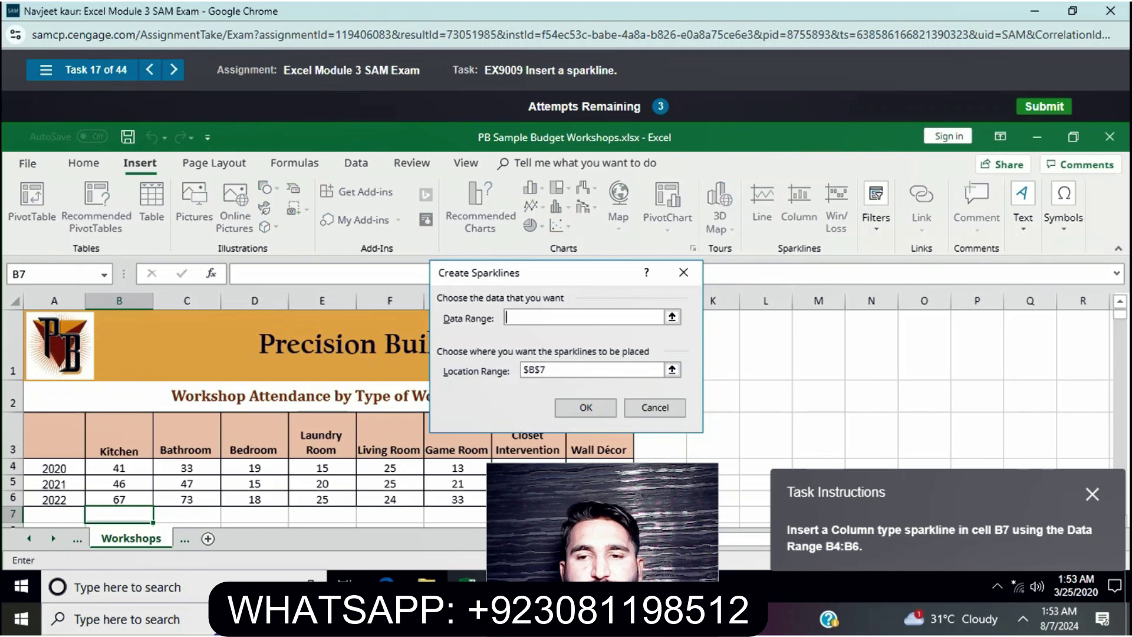
type("B4")
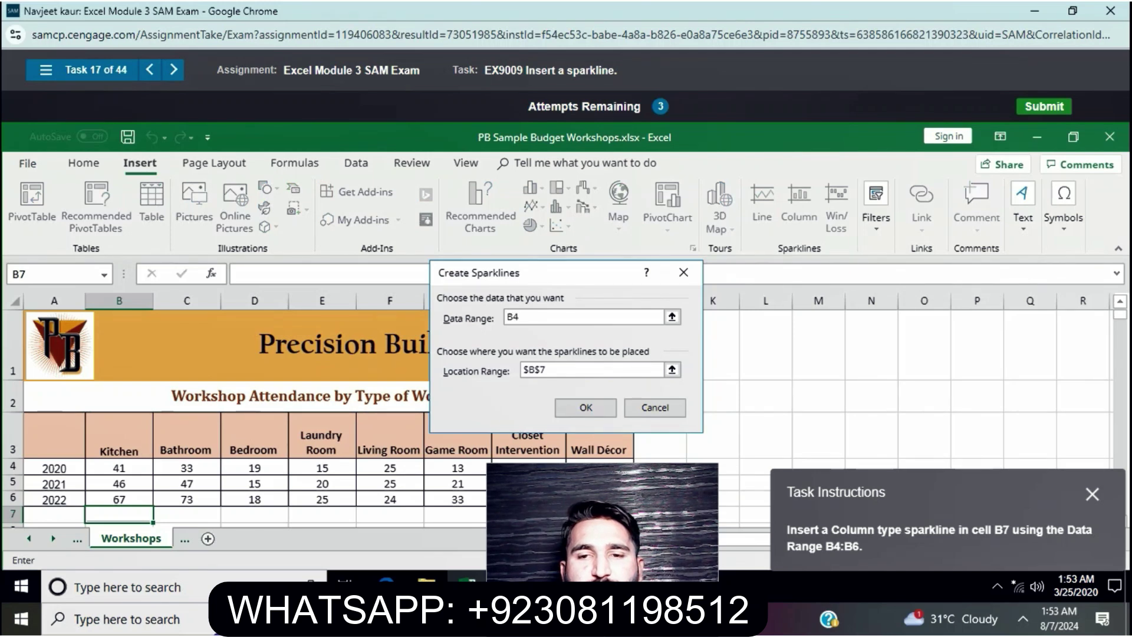
type(":B6")
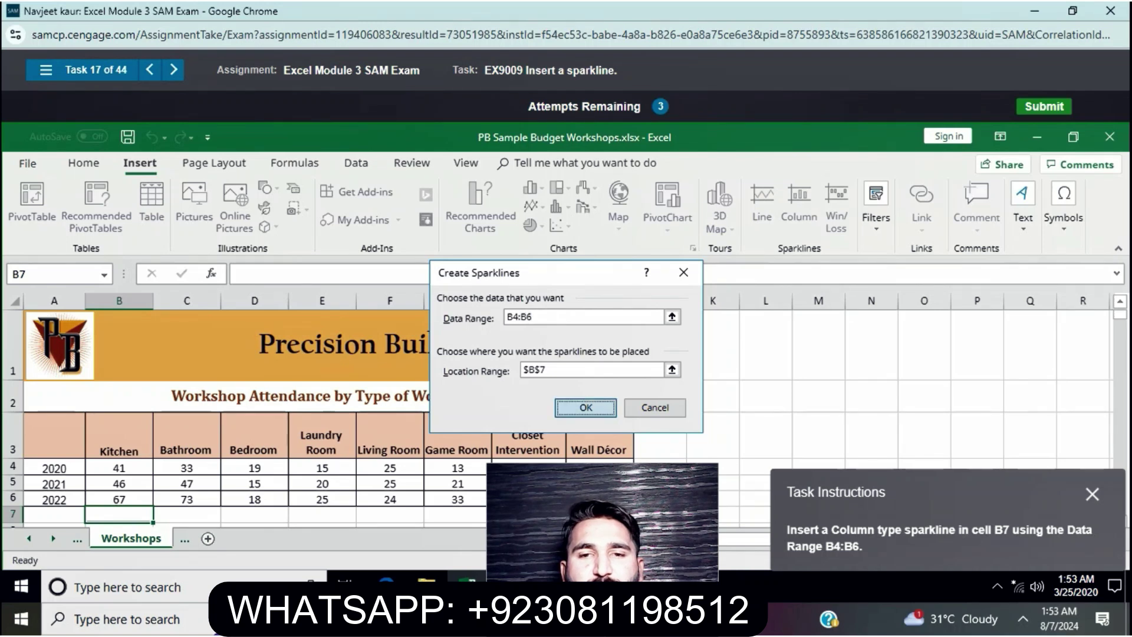
left_click(585, 407)
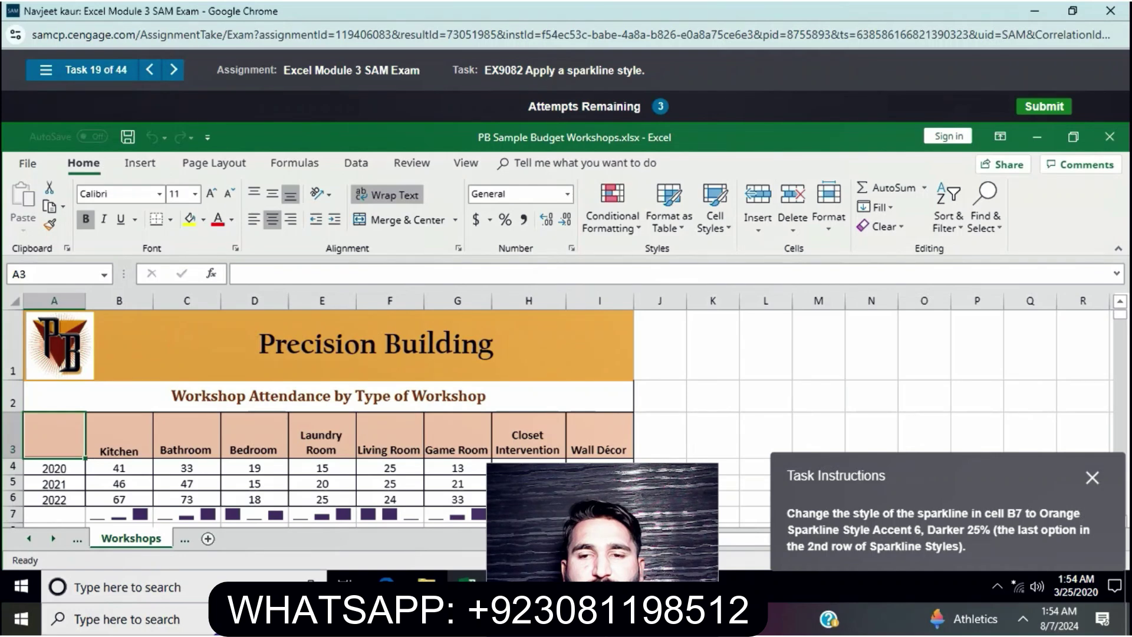
Step: Apply Sparkline Style Accent 6, Darker 25% to the B7 sparkline
left_click(119, 514)
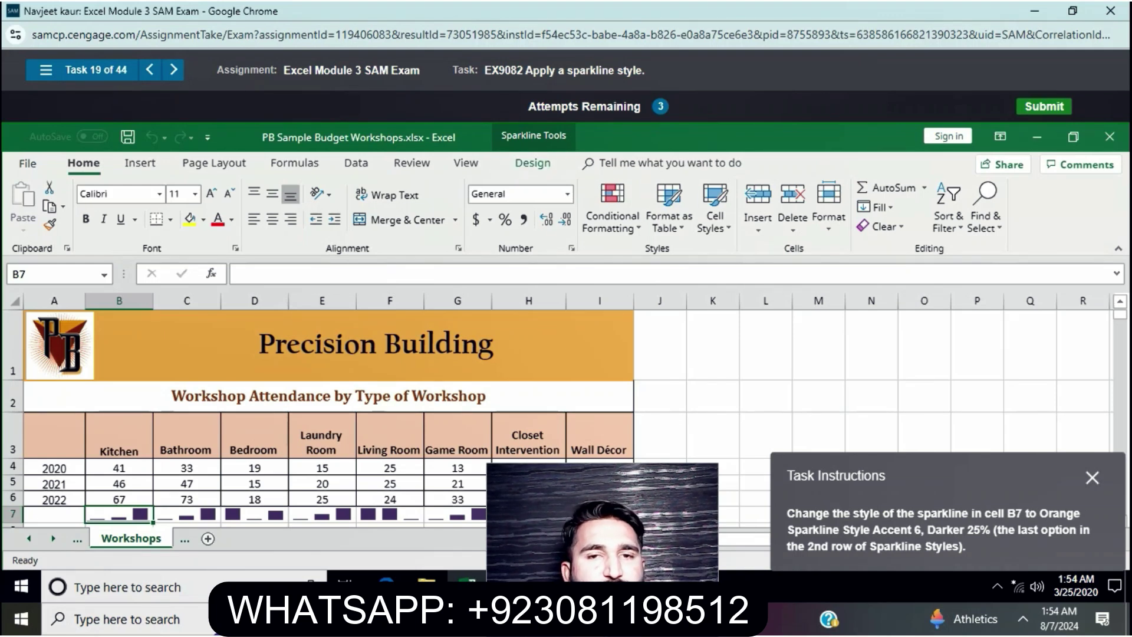
left_click(532, 163)
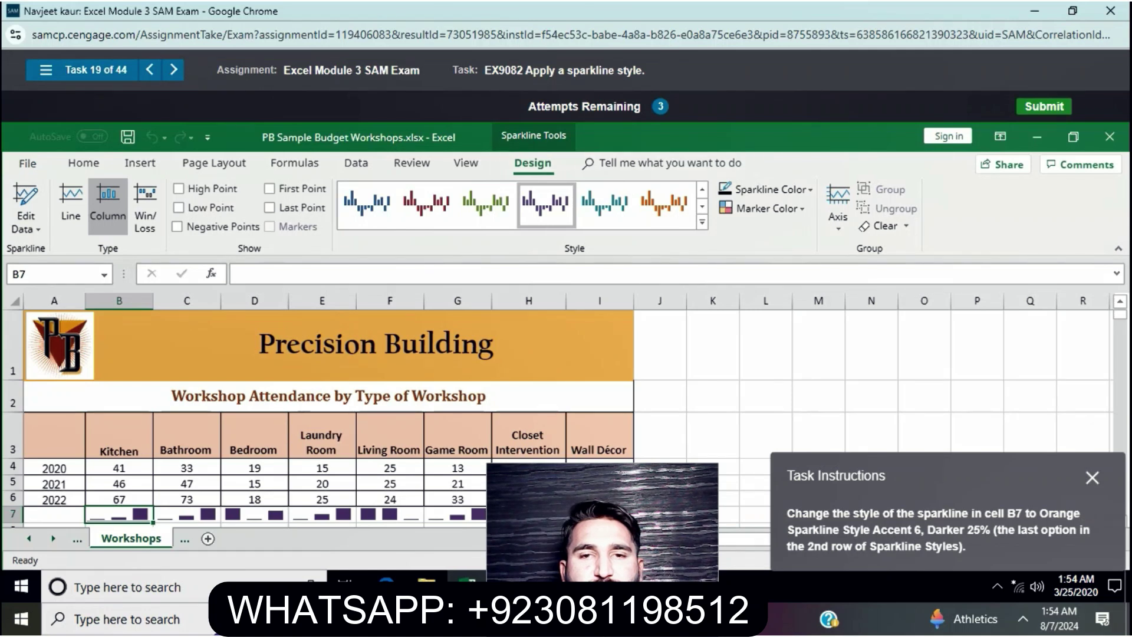
left_click(702, 222)
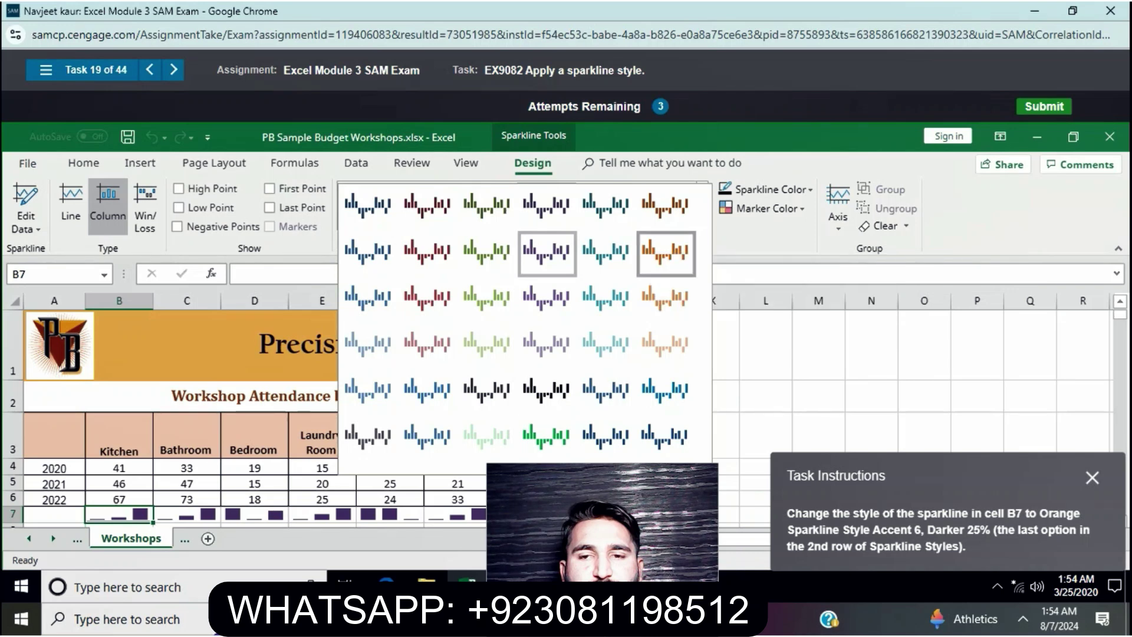
left_click(665, 250)
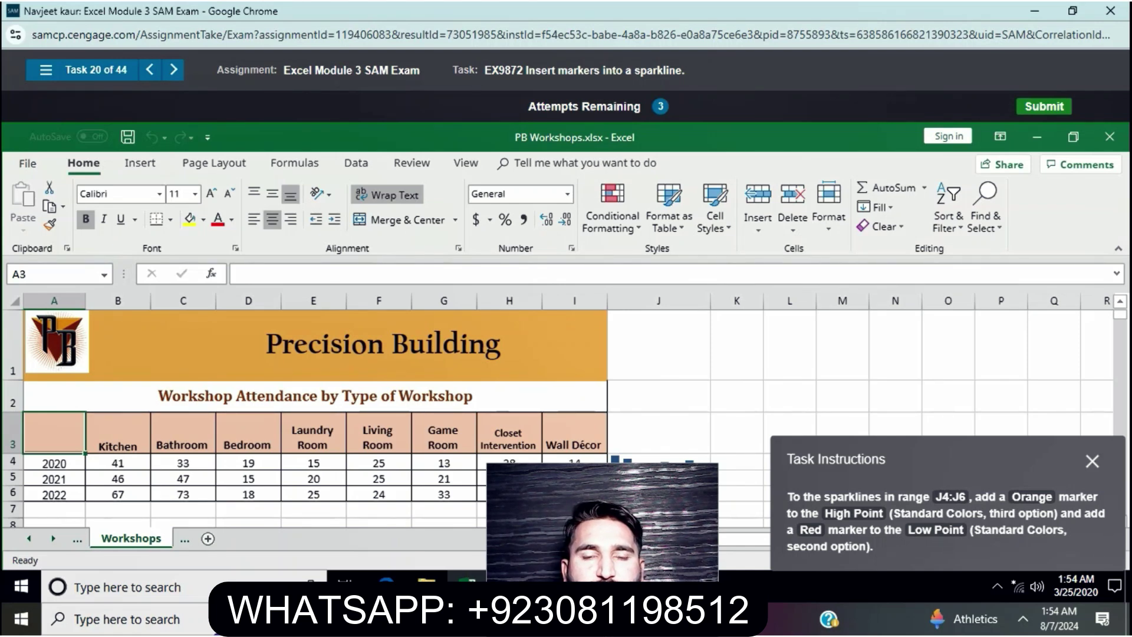
Step: Set the High Point marker color of the J4:J6 sparklines to Orange
left_click_drag(658, 464, 659, 494)
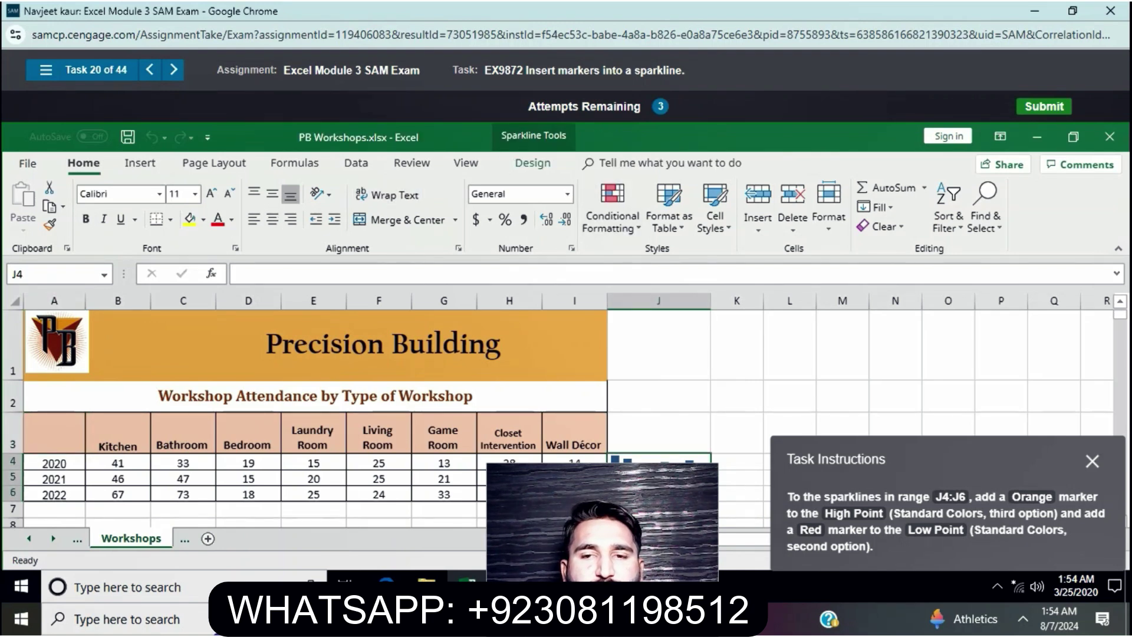
left_click(533, 163)
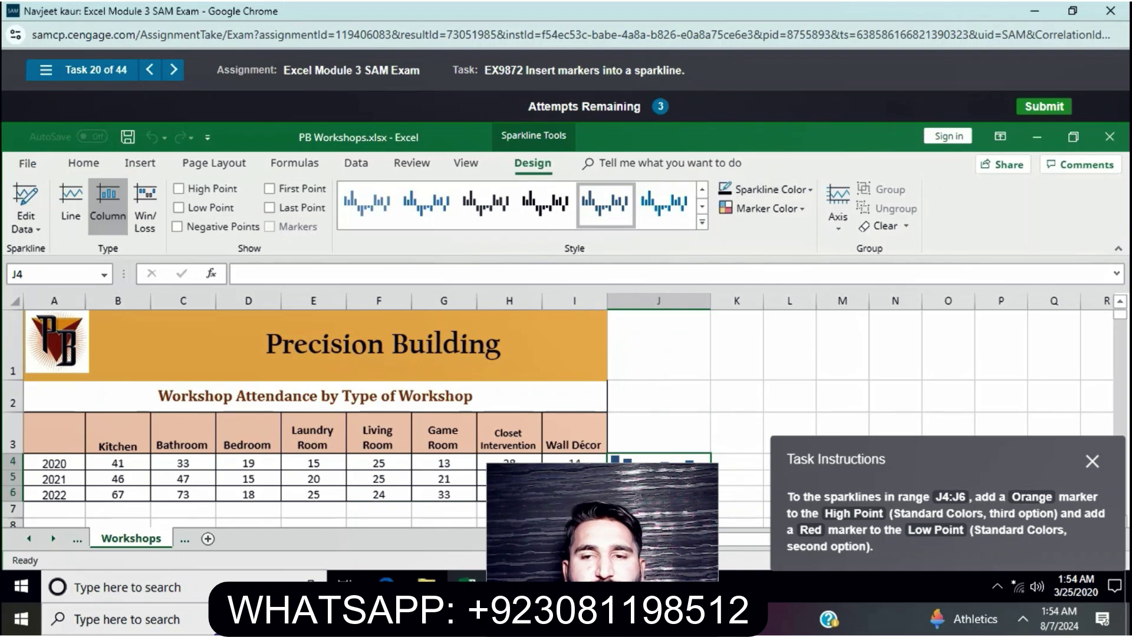
left_click(766, 209)
mouse_move(770, 269)
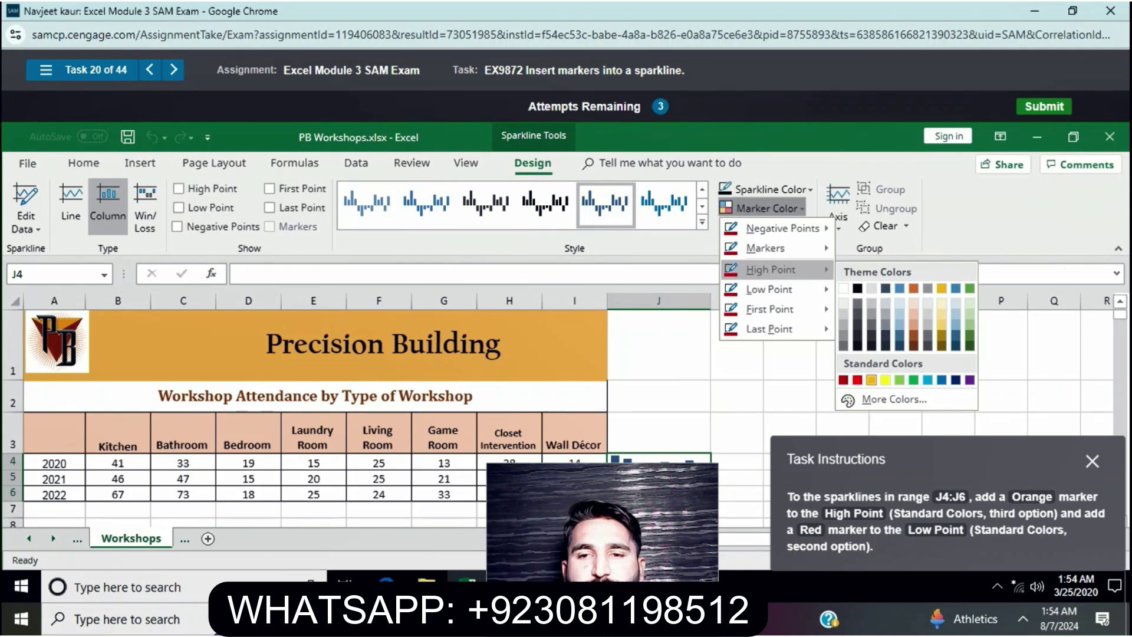
left_click(870, 380)
Step: Set the Low Point marker color of the sparklines to Red
left_click(766, 208)
mouse_move(769, 289)
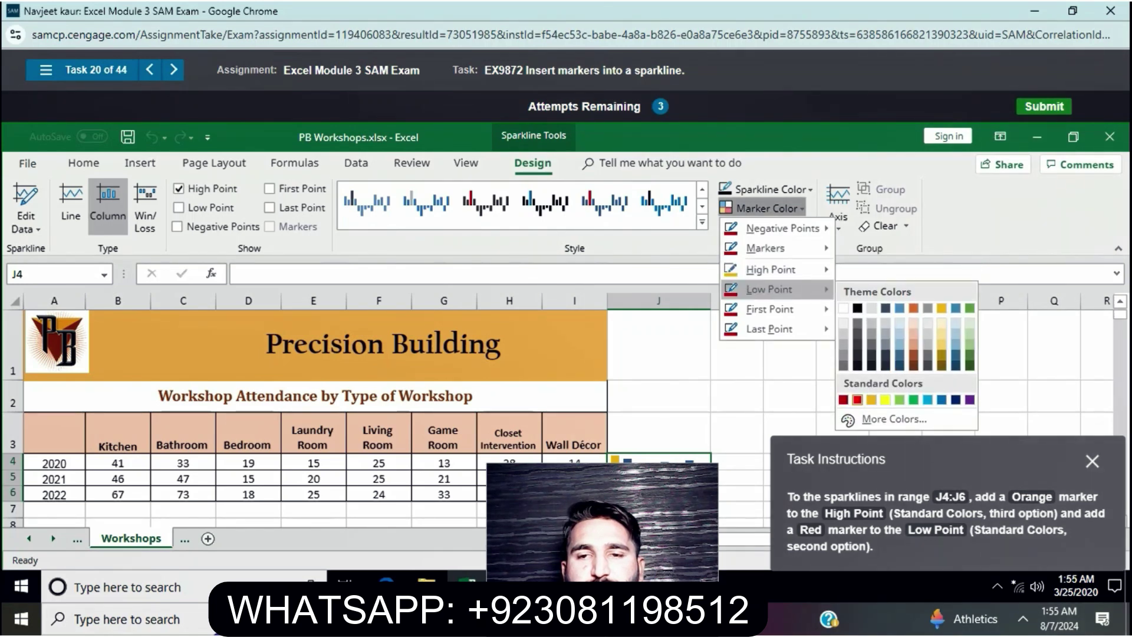
left_click(857, 399)
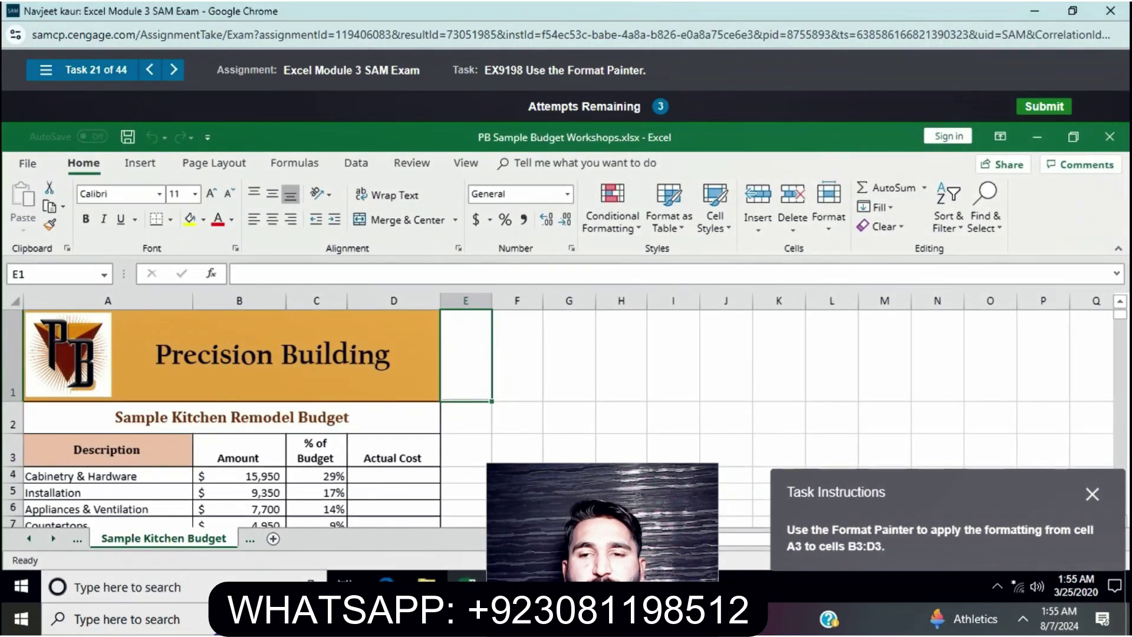
Step: Format Paint A3's formatting onto B3:D3 and italicize cell F4
left_click(108, 450)
left_click(50, 224)
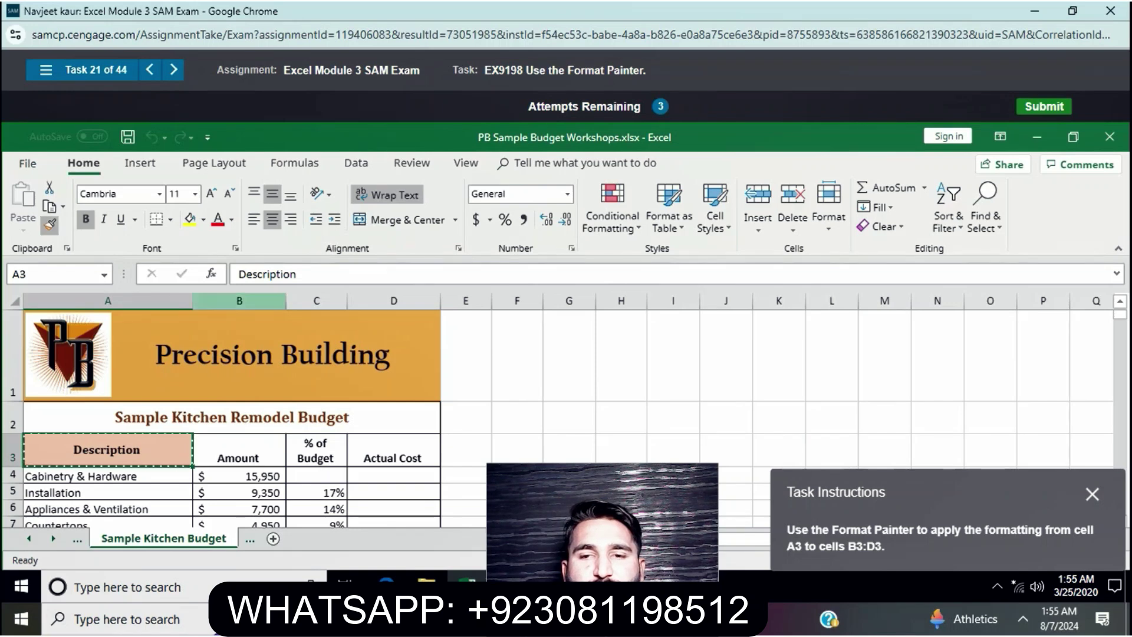
left_click_drag(239, 450, 393, 450)
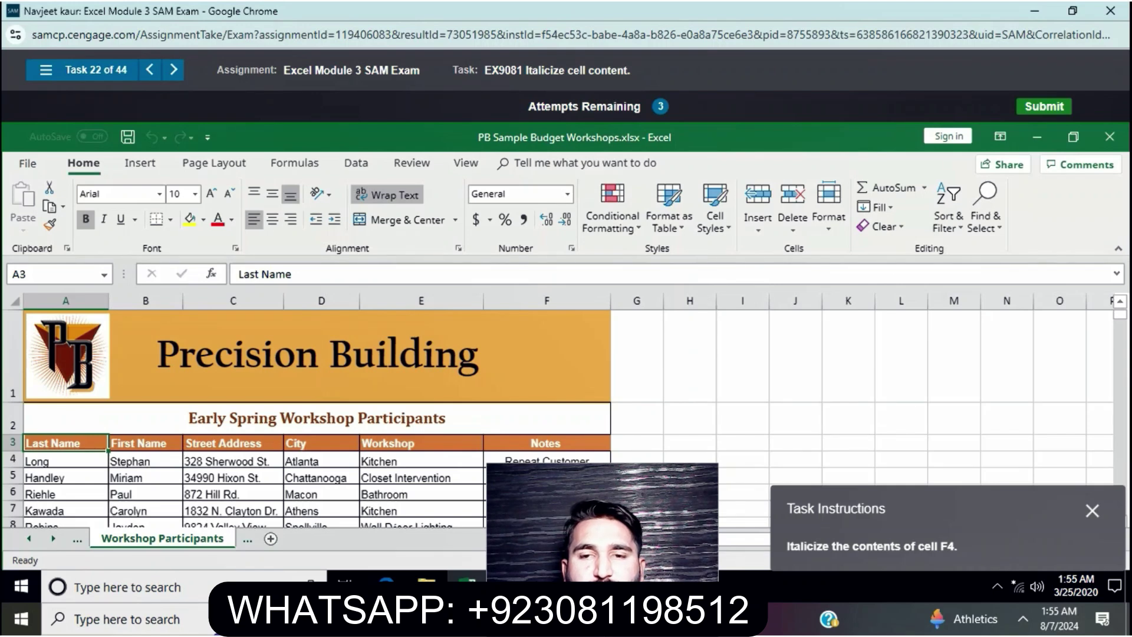
left_click(546, 460)
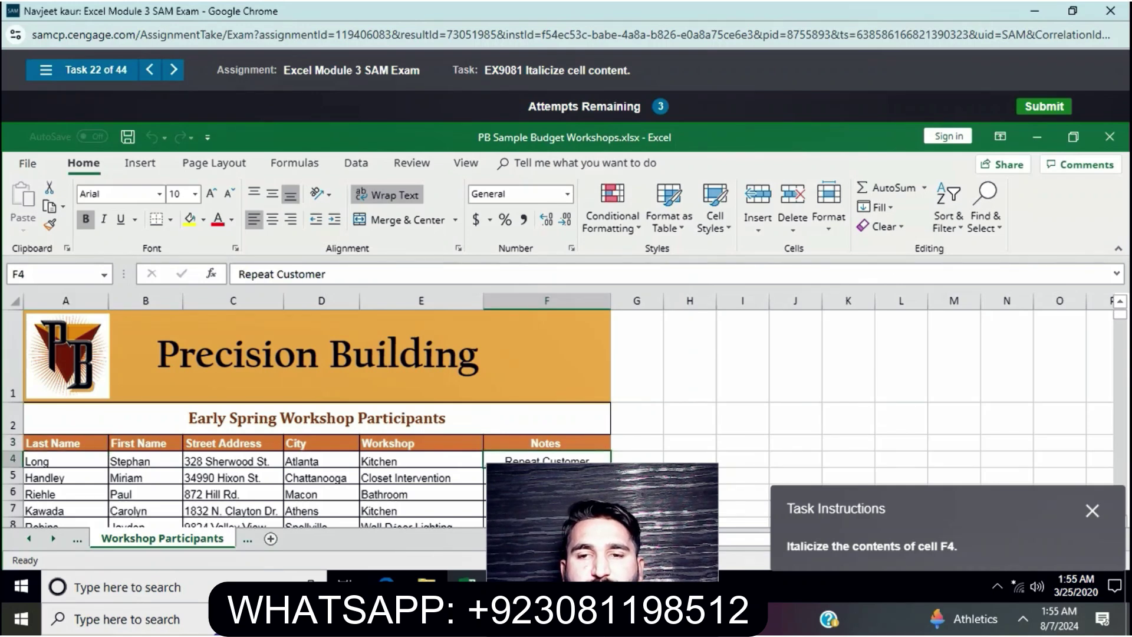
left_click(103, 219)
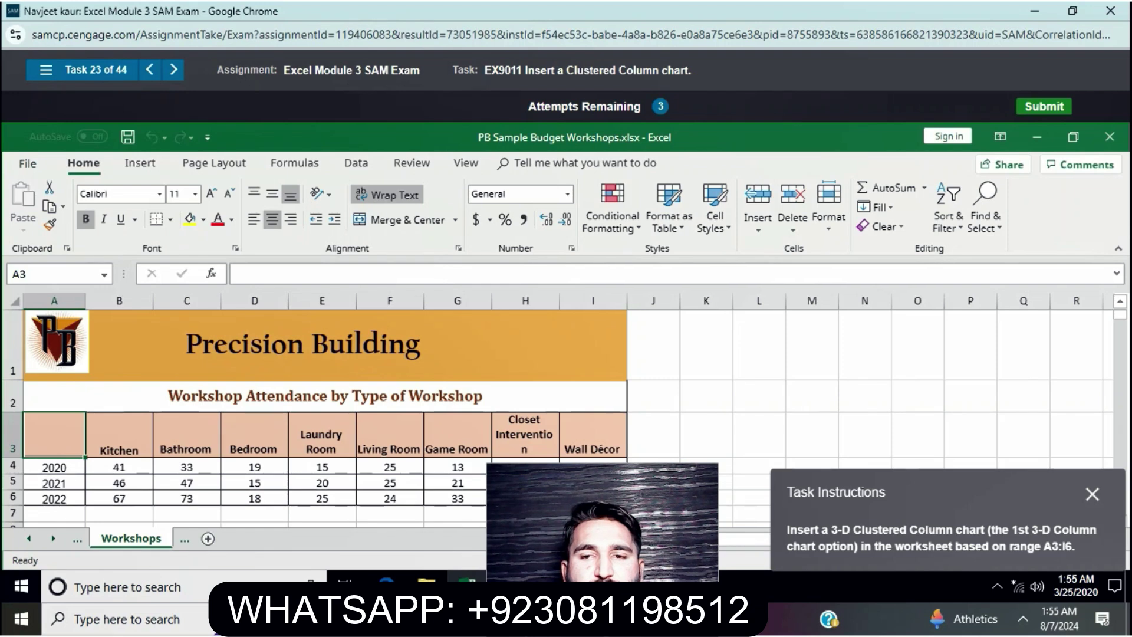
Step: Select A3:I6 and insert a column chart from the All Charts list
left_click_drag(54, 435, 593, 334)
left_click(140, 163)
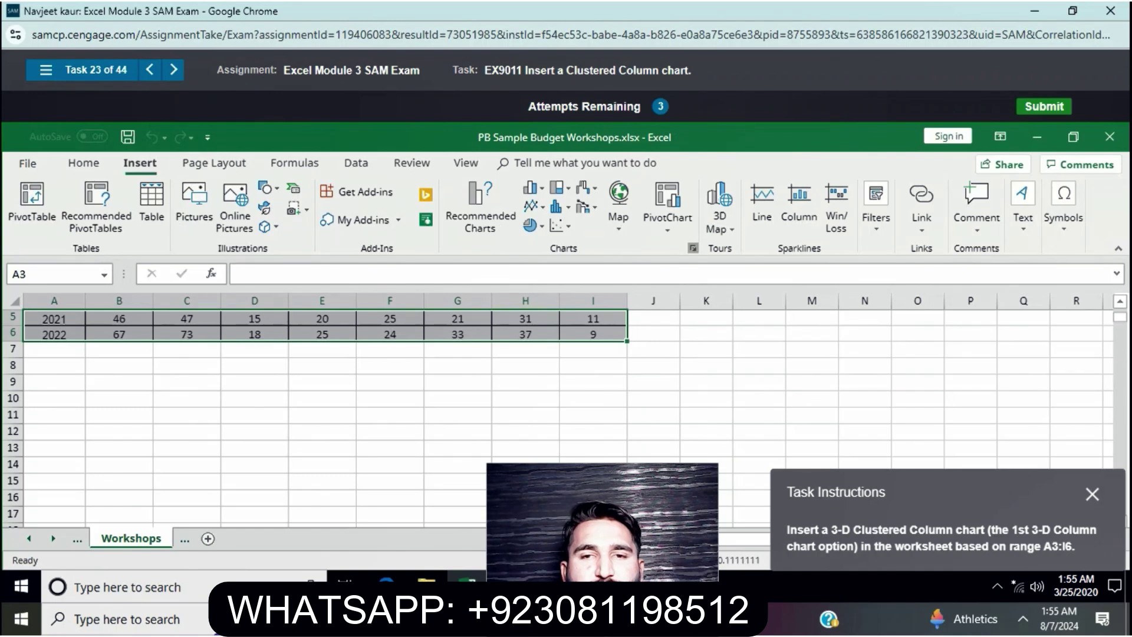
left_click(693, 248)
left_click(435, 162)
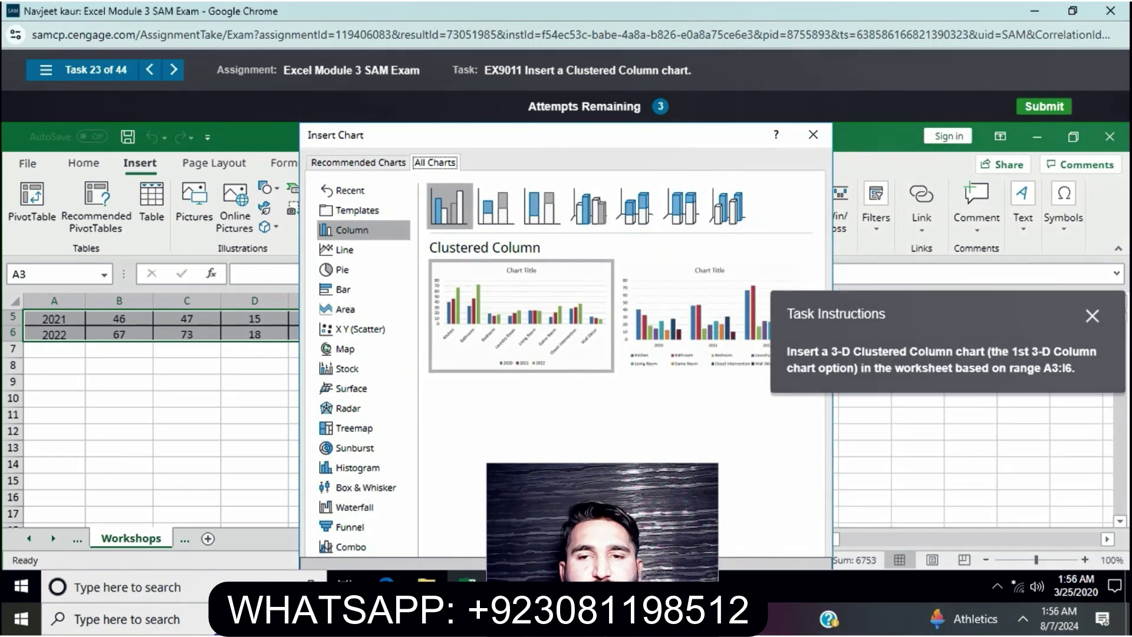
double_click(521, 316)
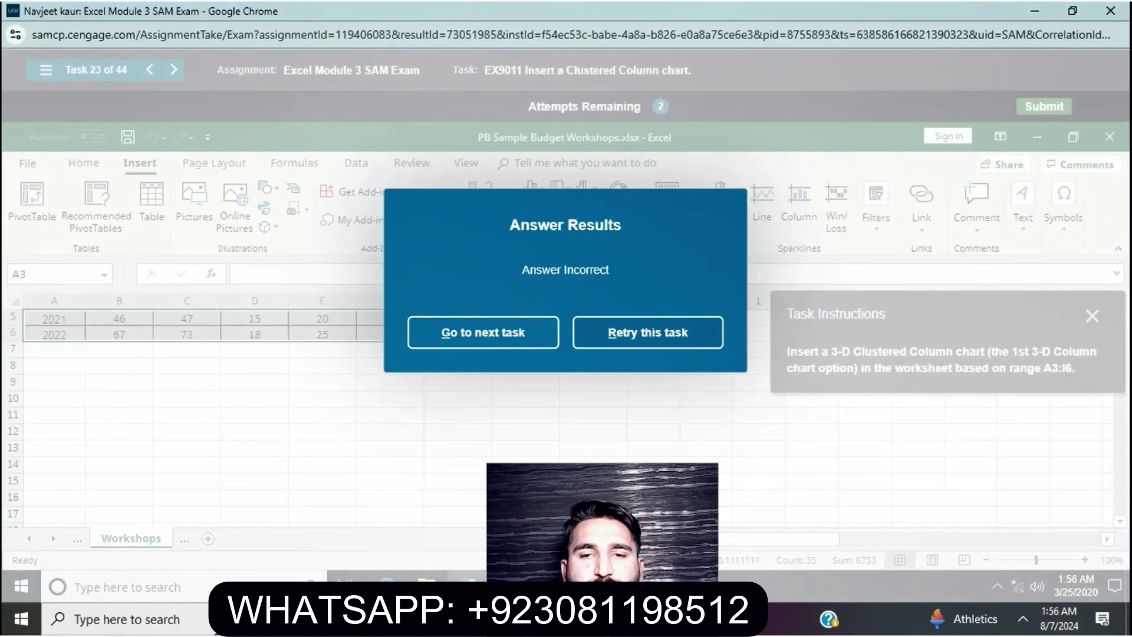
Step: Retry, reselect the attendance data, and insert a 3-D Clustered Column chart
left_click(648, 333)
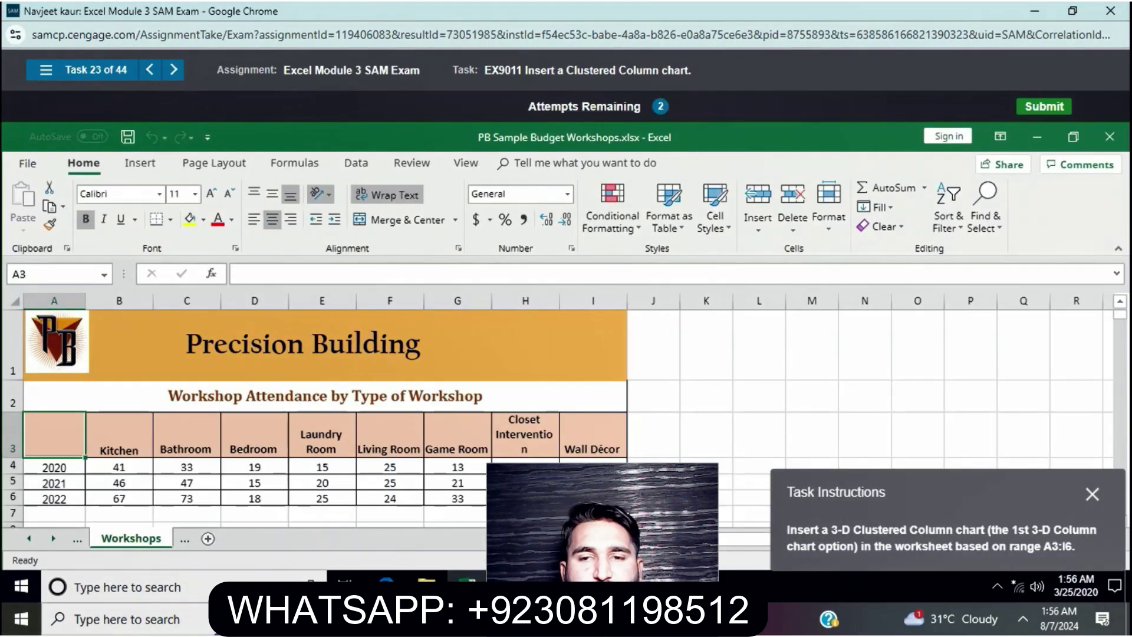
left_click_drag(54, 436, 592, 498)
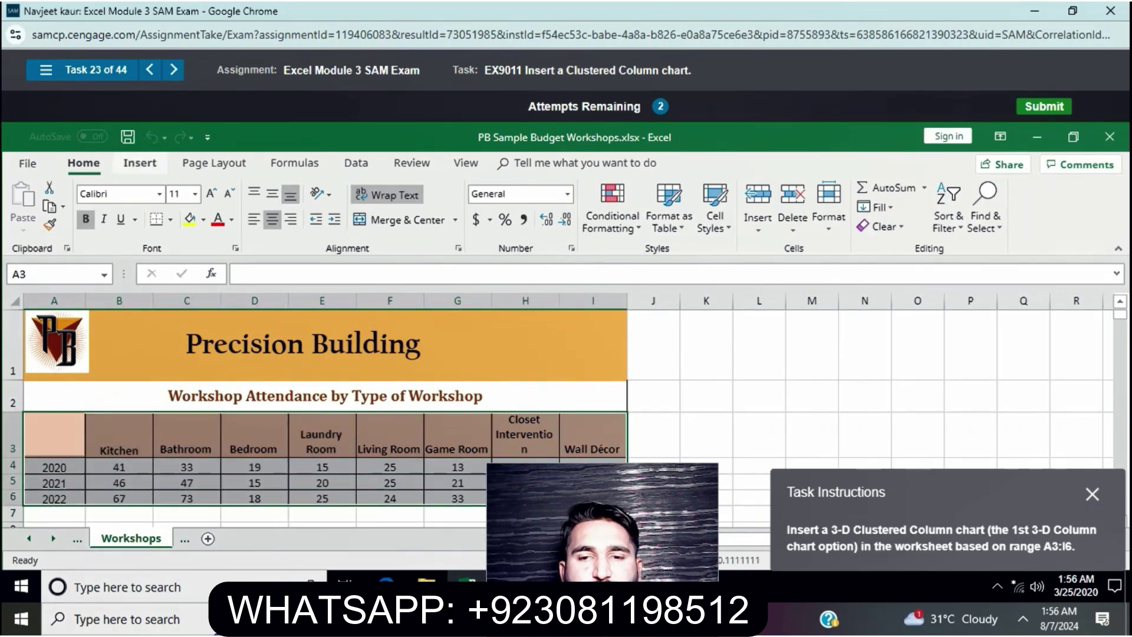
left_click(139, 163)
left_click(469, 201)
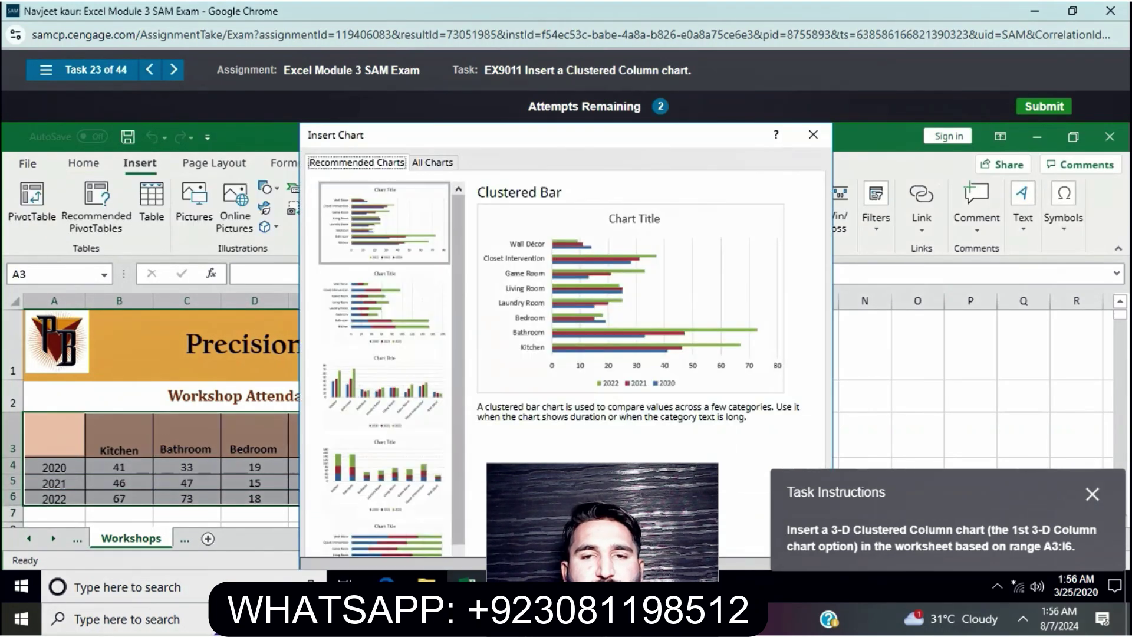
left_click(433, 163)
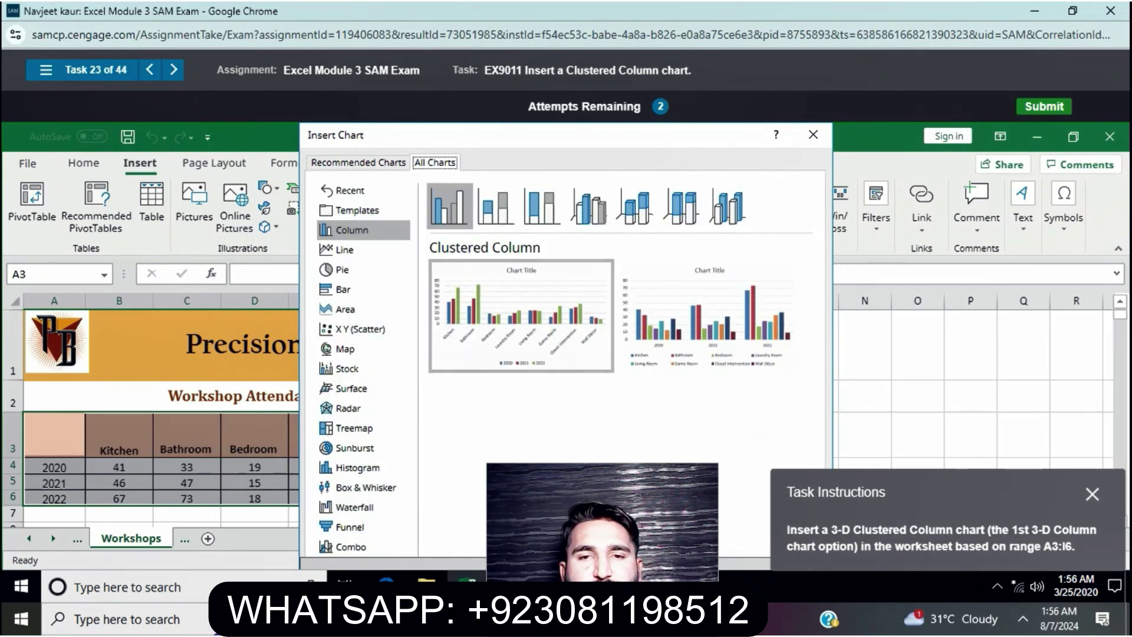
left_click(490, 213)
left_click(537, 211)
left_click(588, 208)
mouse_move(554, 319)
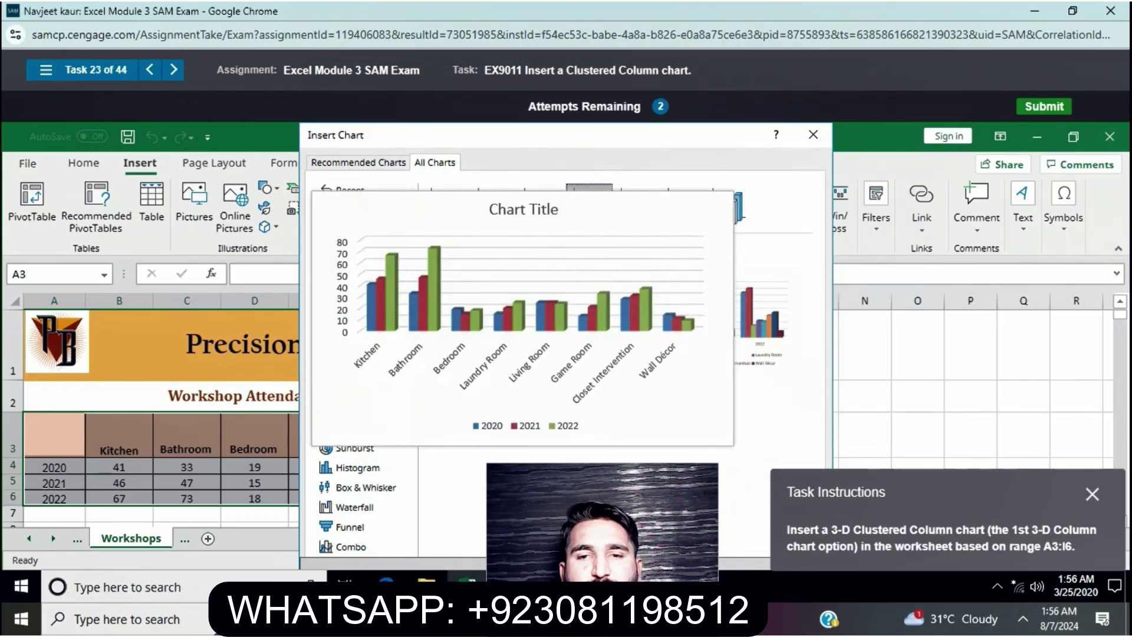
key("Return")
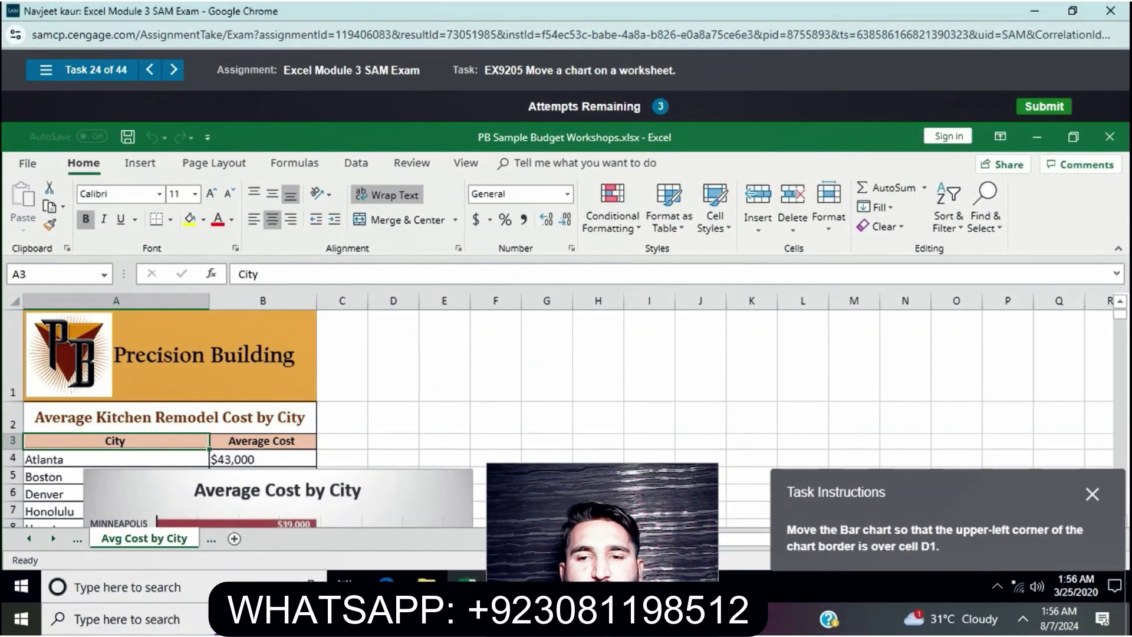
Step: Drag the Average Cost by City bar chart so its top-left corner sits at D1
left_click_drag(135, 491, 426, 331)
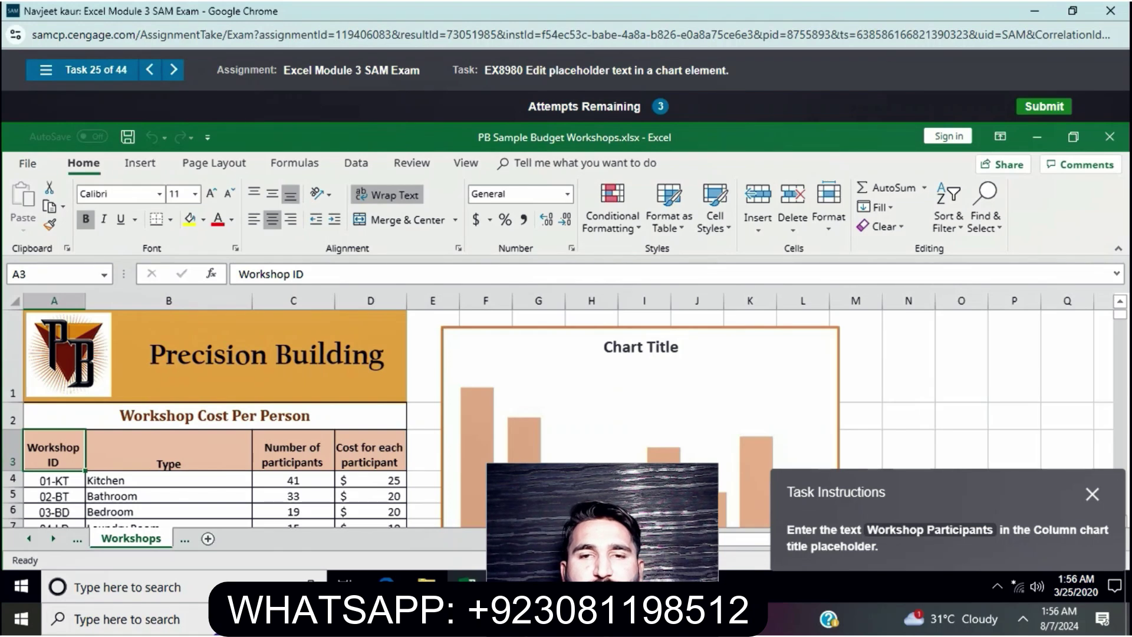
Step: Replace the chart title placeholder with 'Workshop Participants' and submit it
left_click(660, 347)
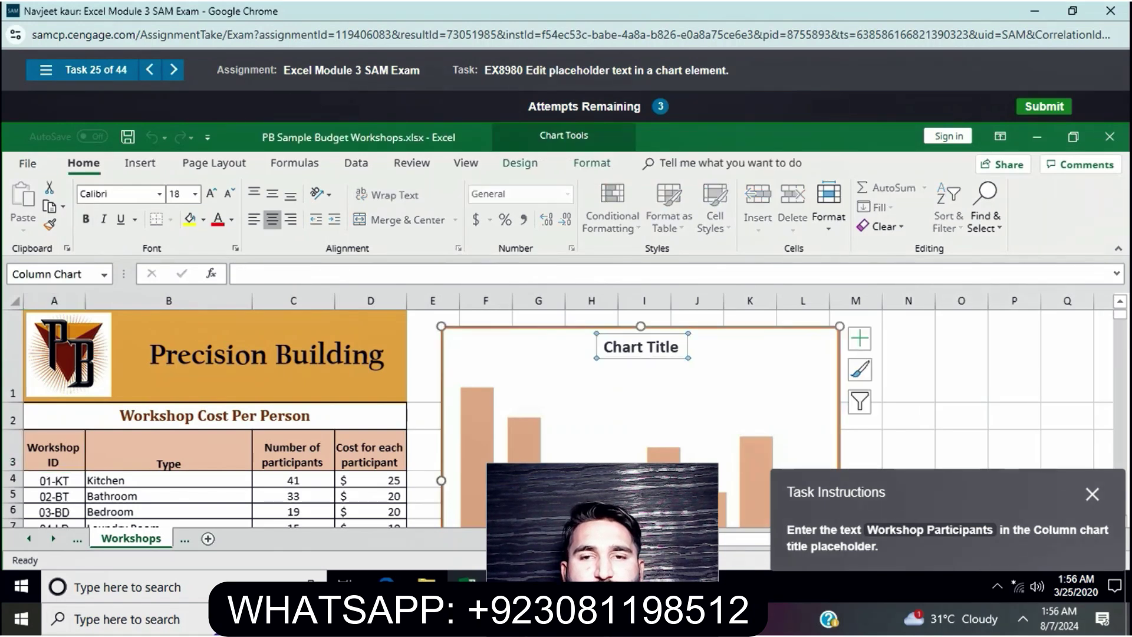
left_click_drag(678, 348, 603, 348)
key("BackSpace")
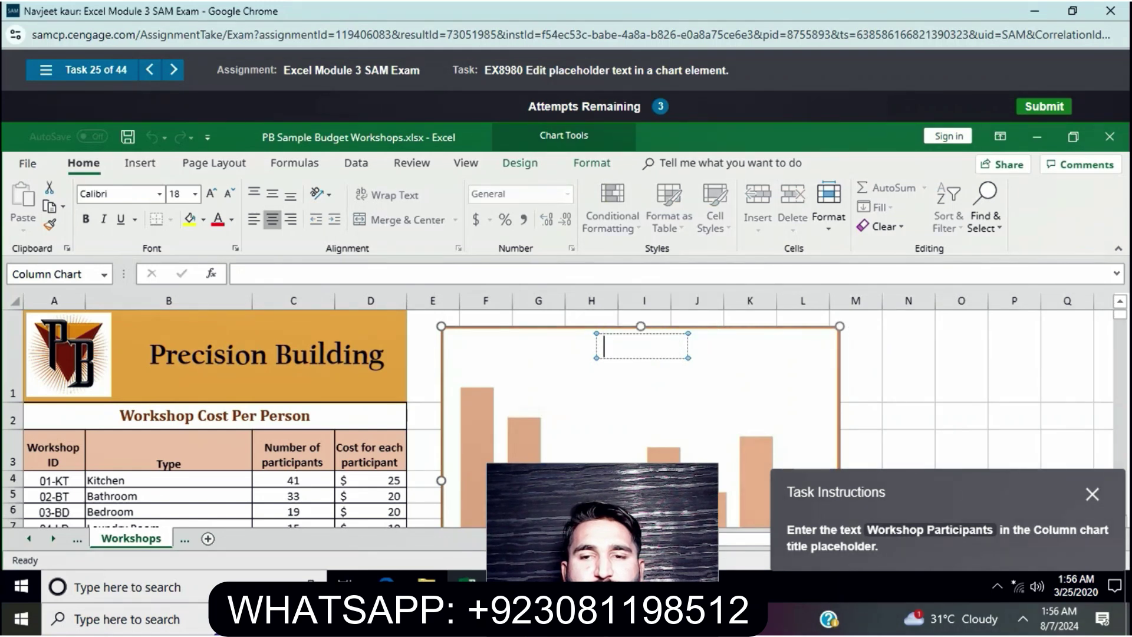
type("Wor")
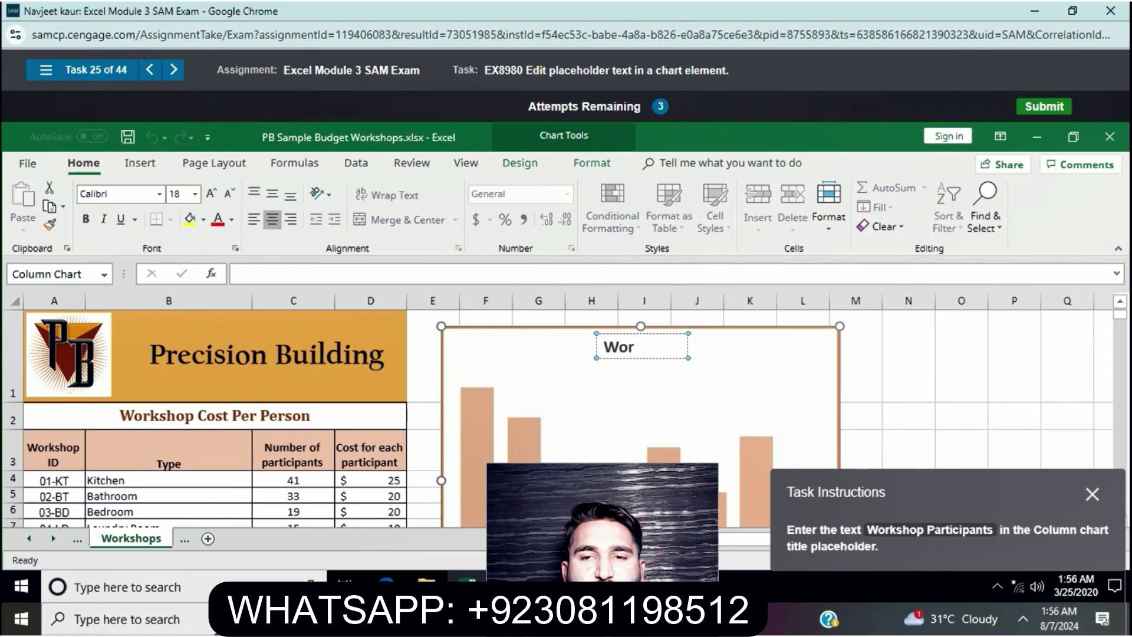
type("k")
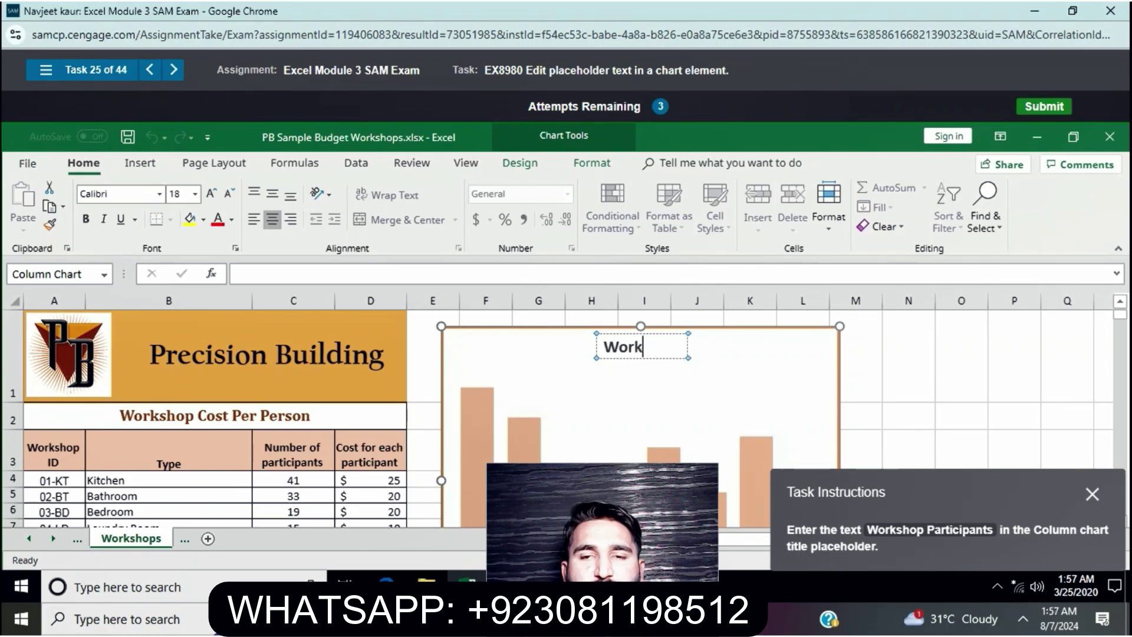
type("shop")
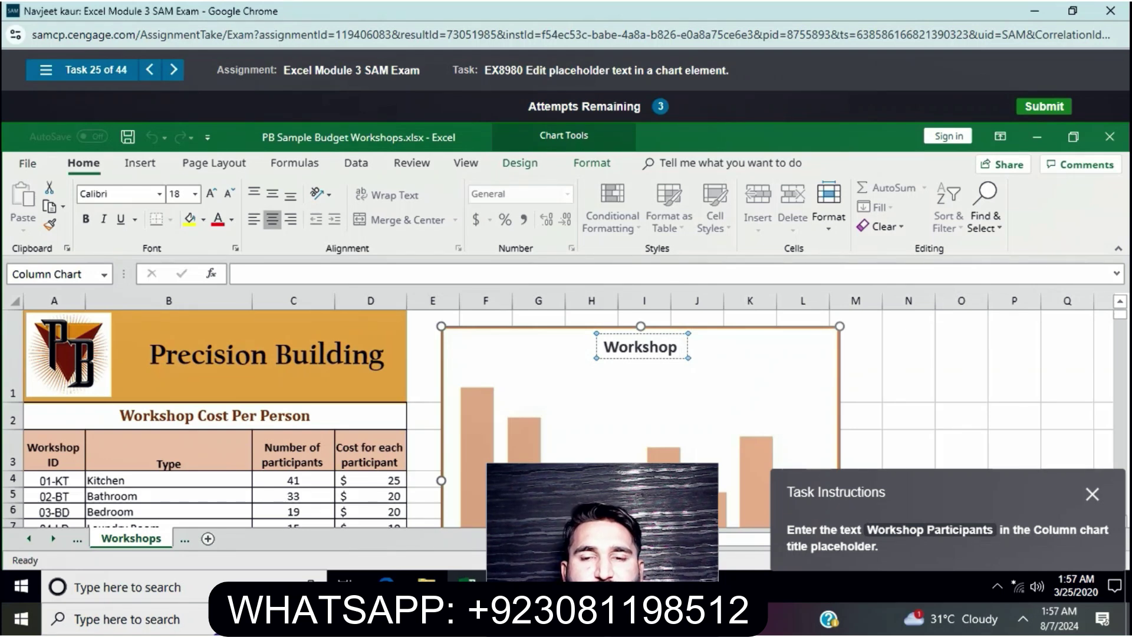
key("BackSpace")
type("P ")
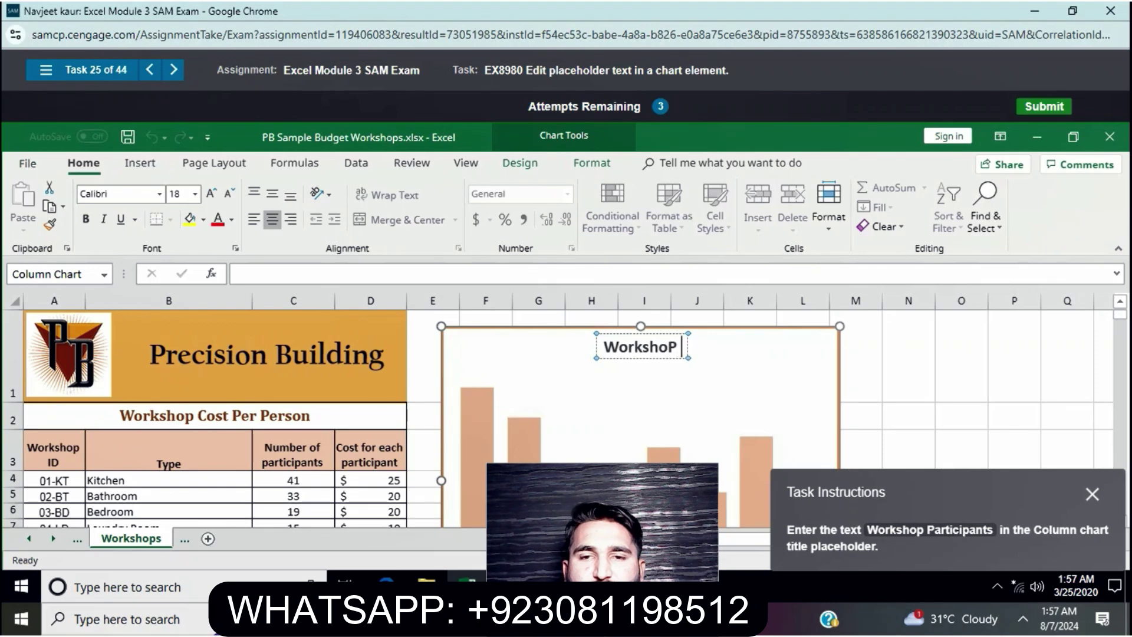
type("P")
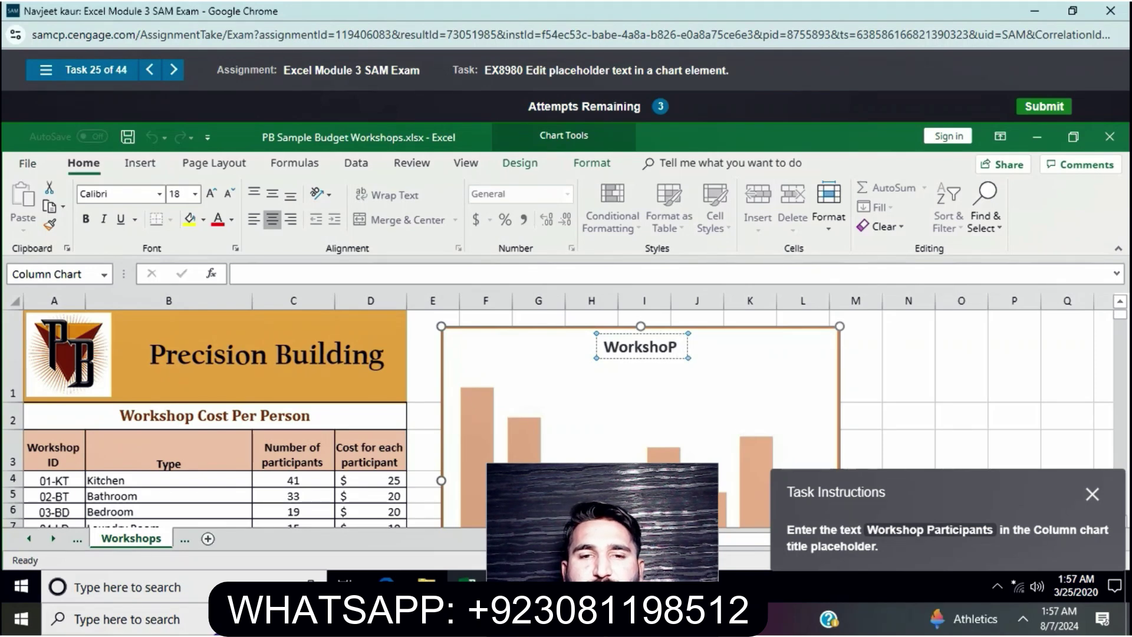
key("BackSpace")
type("p P")
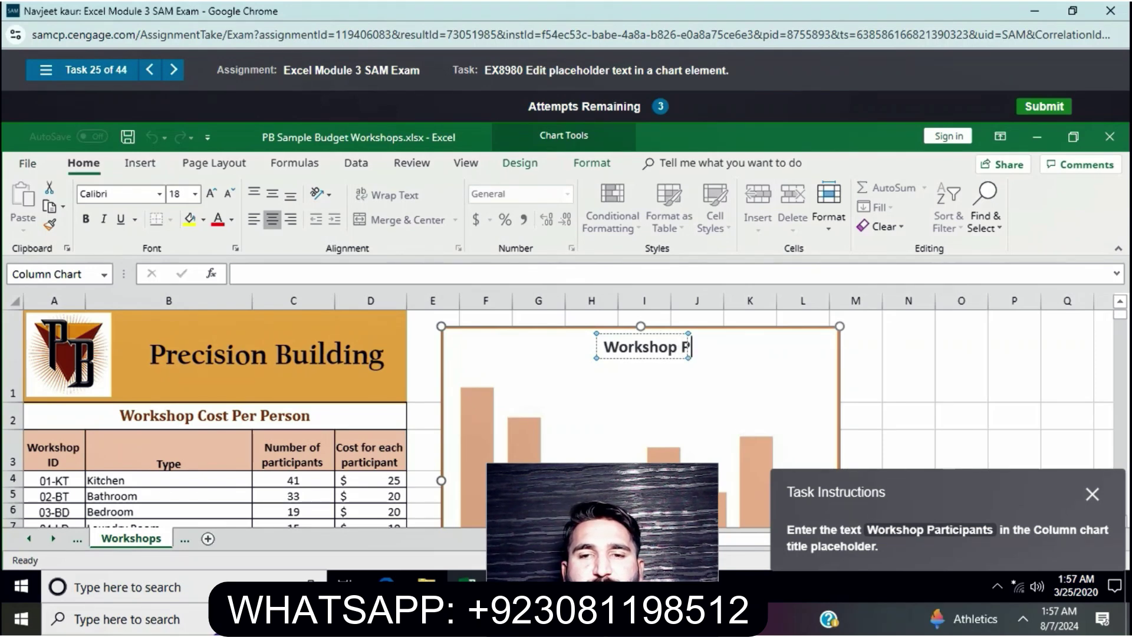
type("ar")
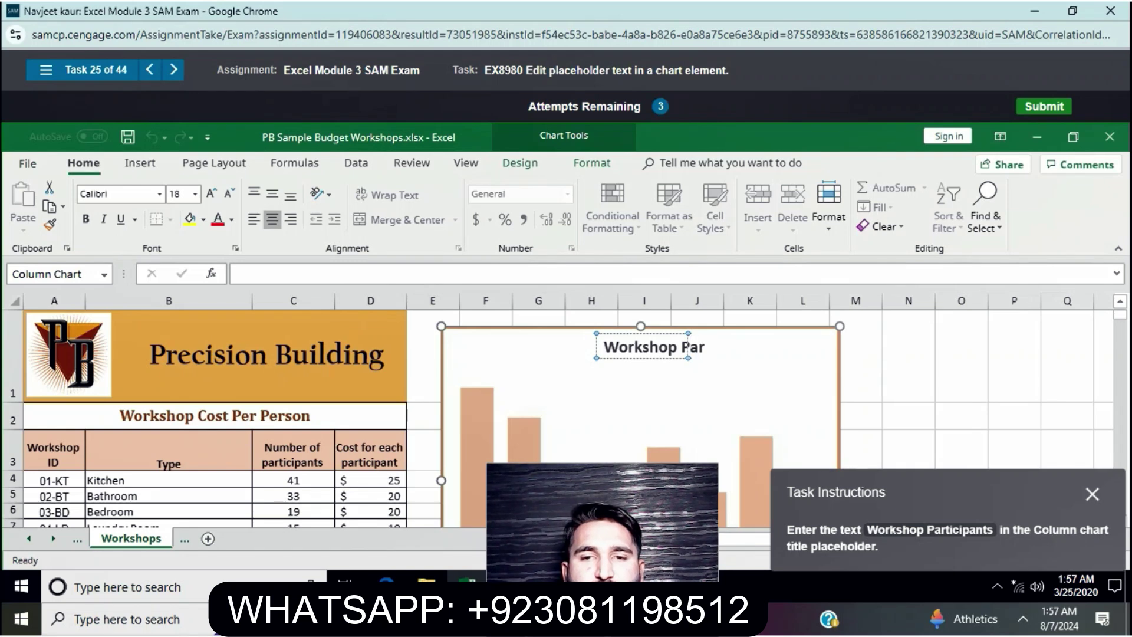
type("tici")
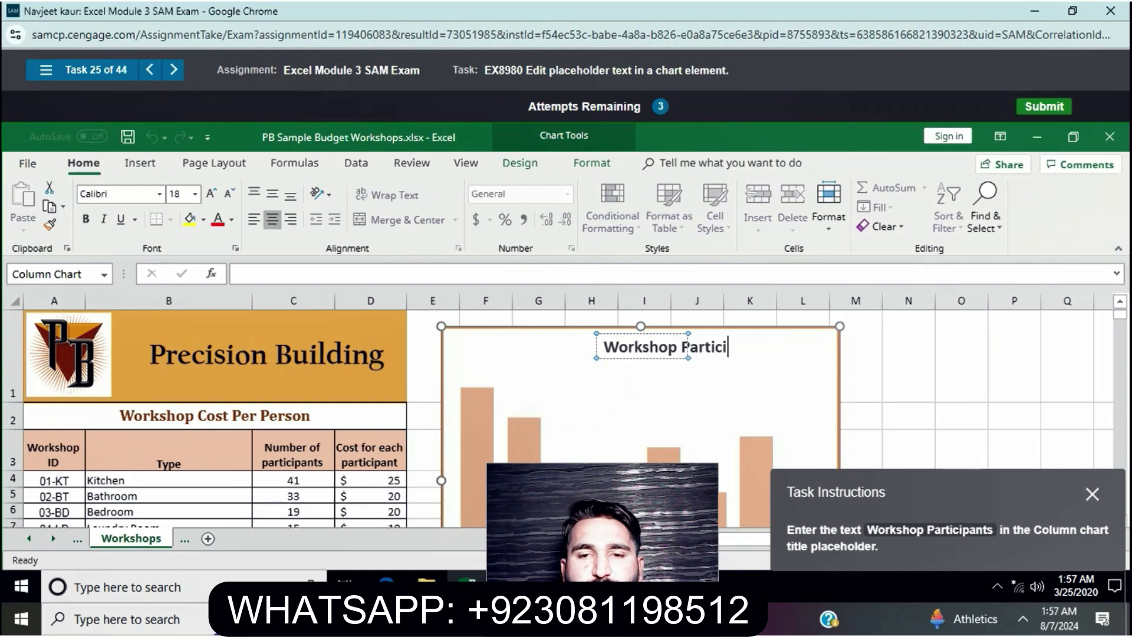
type("pants")
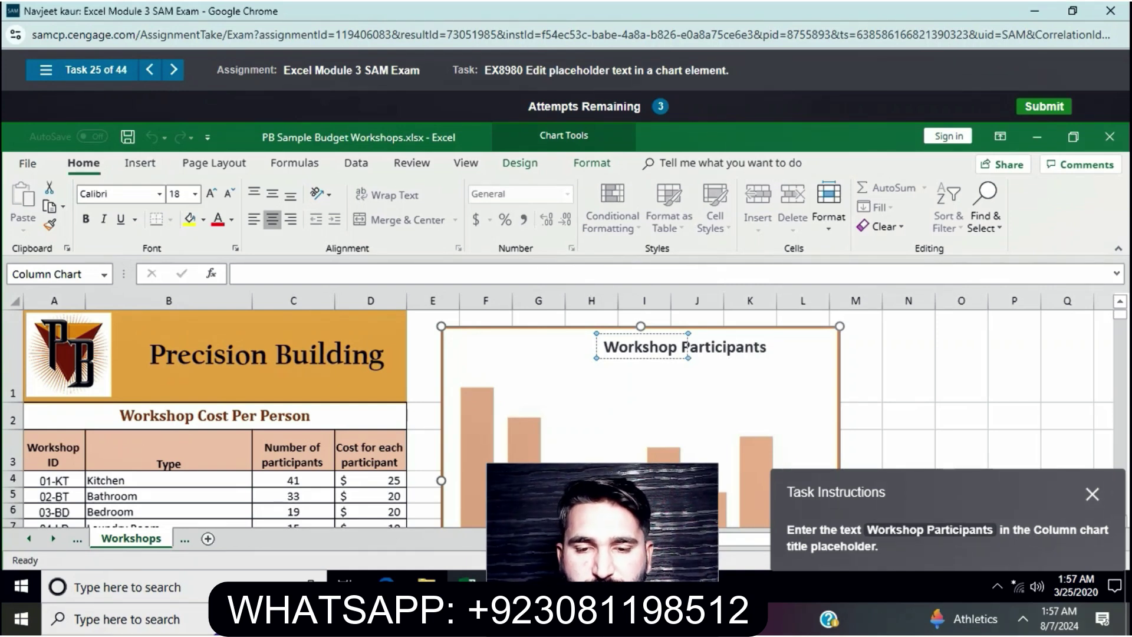
key("Return")
Step: Retry, retyping the title as 'Workshop Participants' and clicking outside the chart
left_click(640, 335)
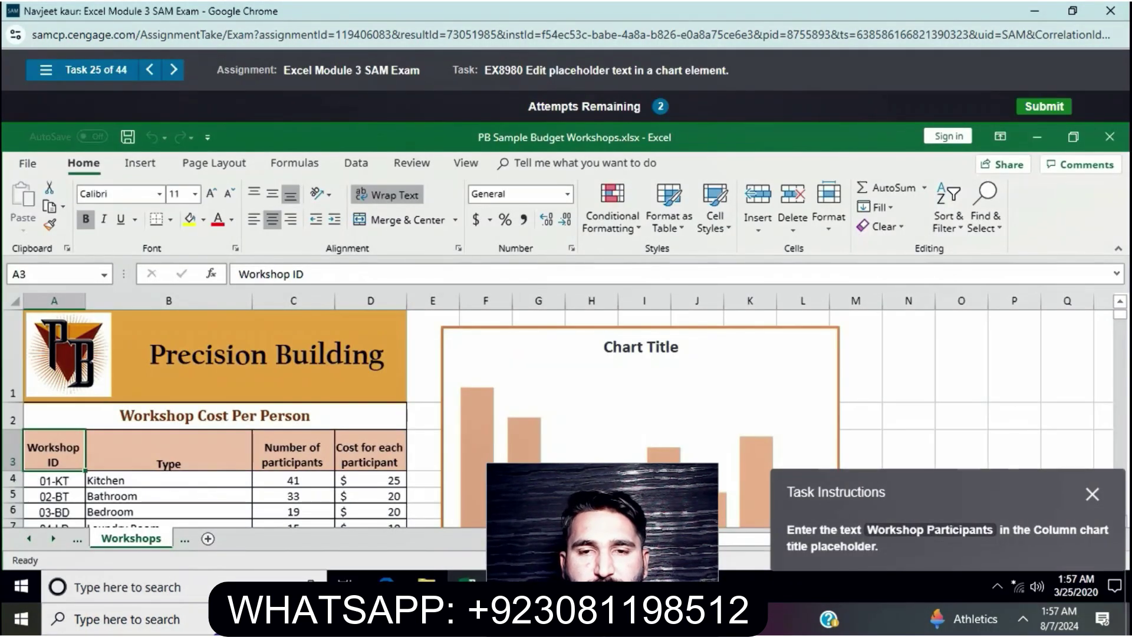
left_click(641, 346)
left_click(678, 347)
left_click_drag(678, 347, 601, 348)
key("BackSpace")
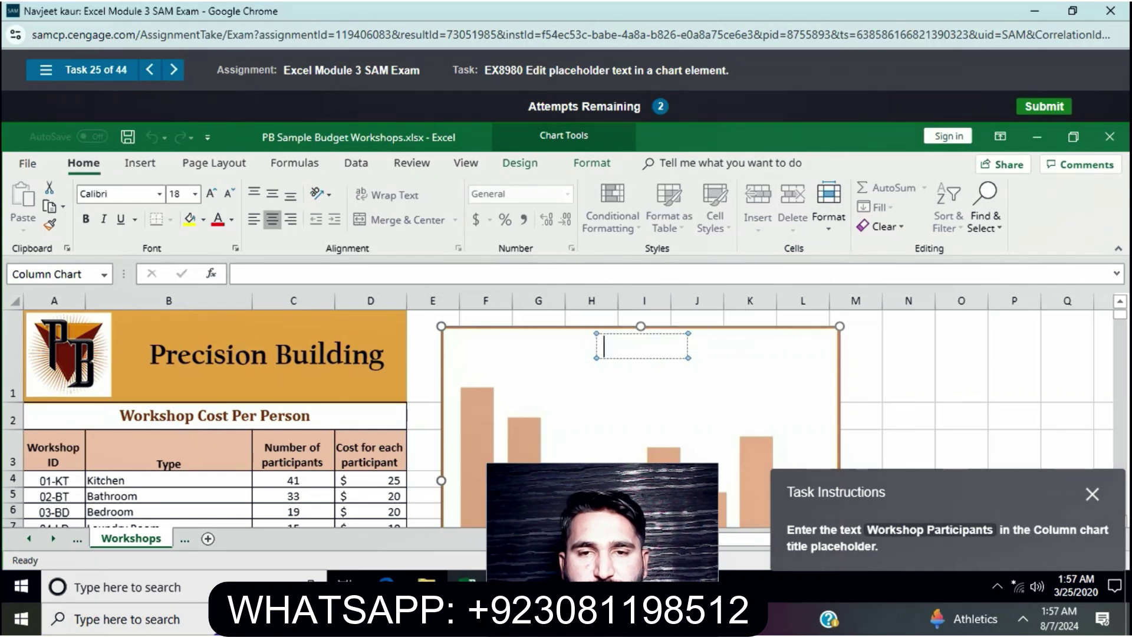
type("W")
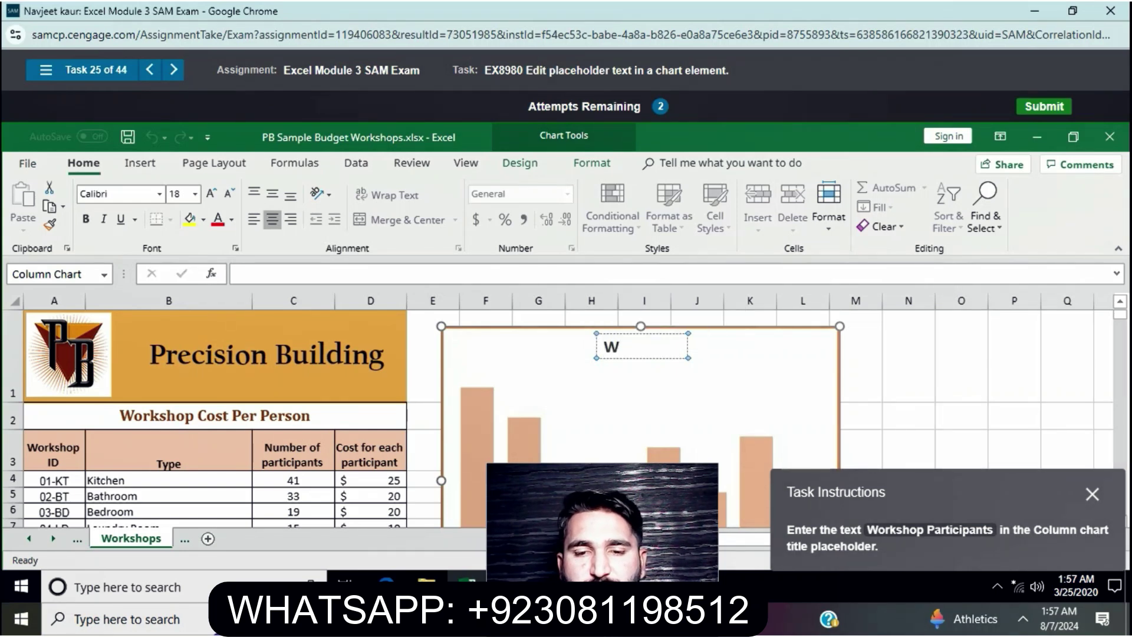
type("ork")
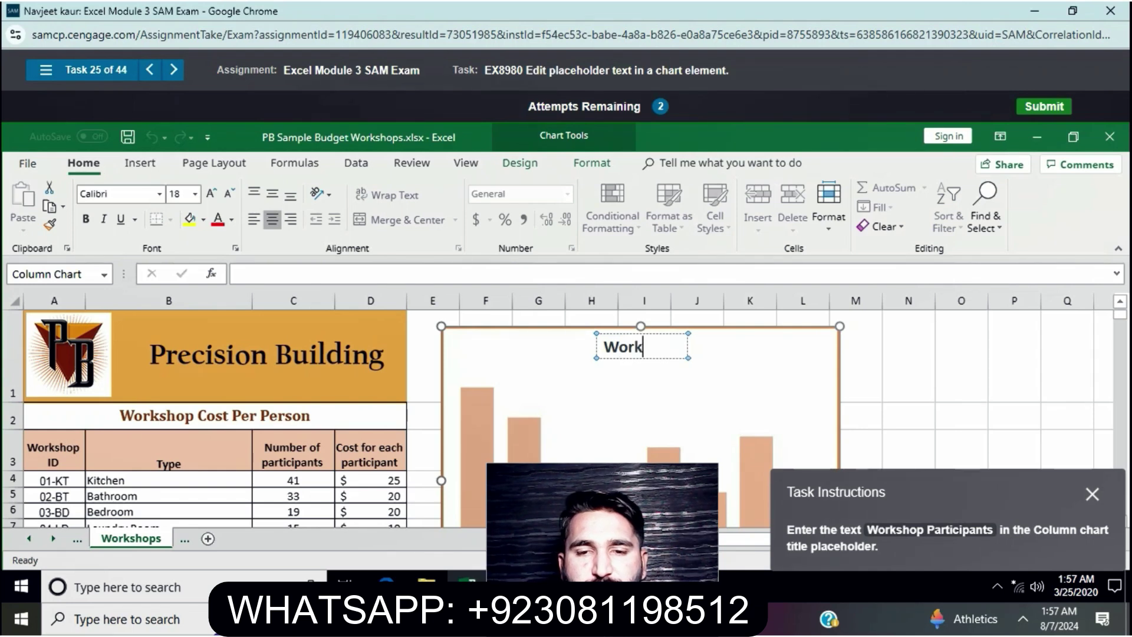
type("shop")
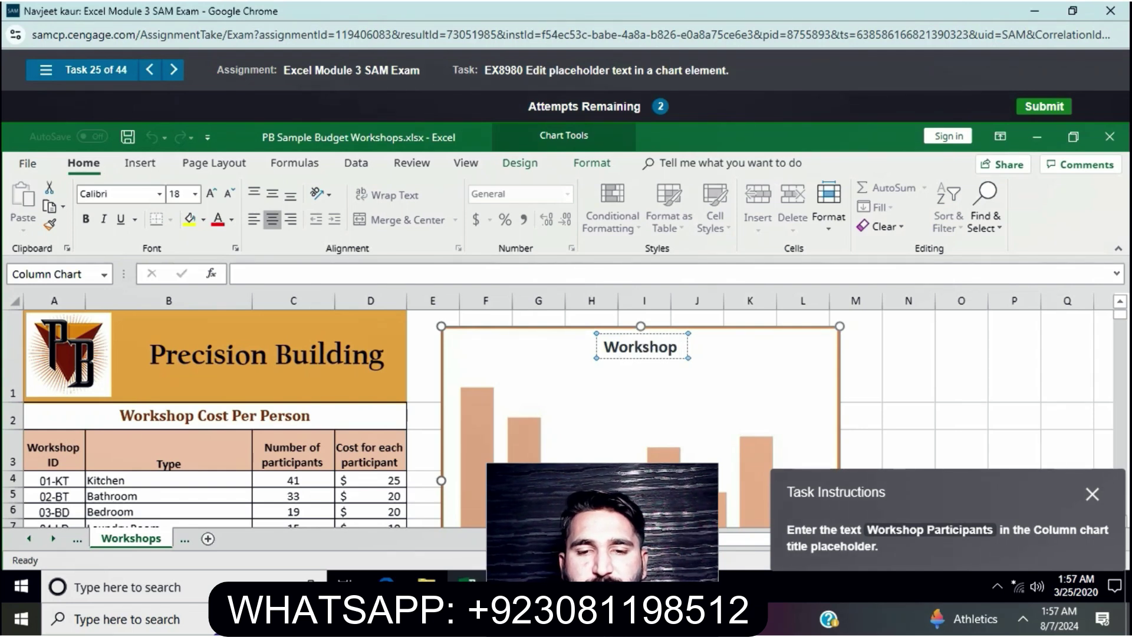
type(" Part")
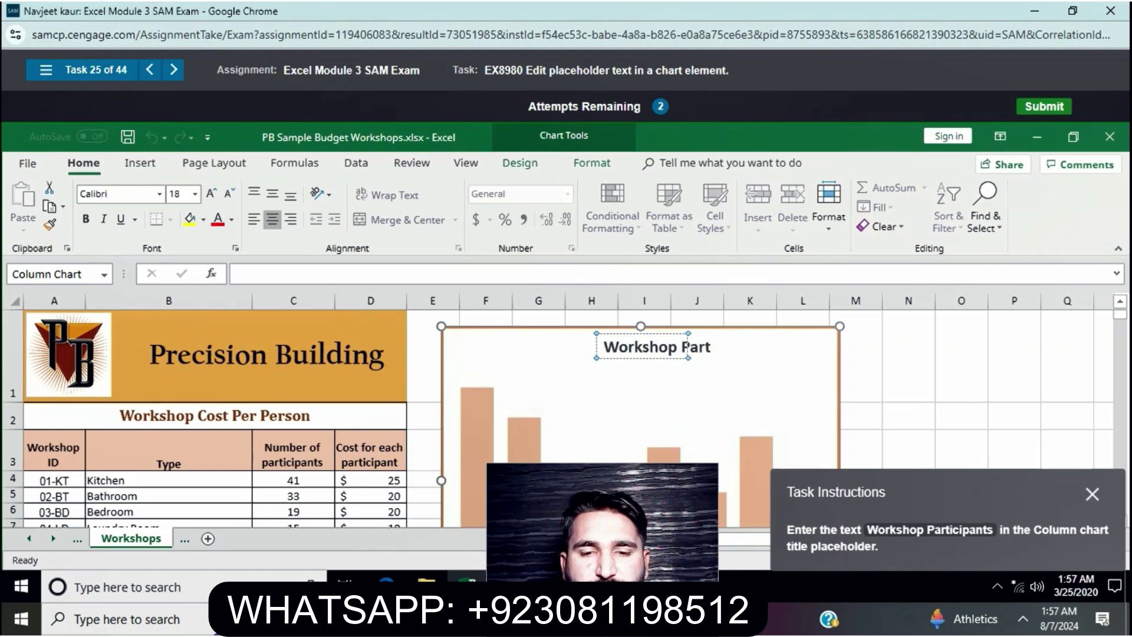
type("ici")
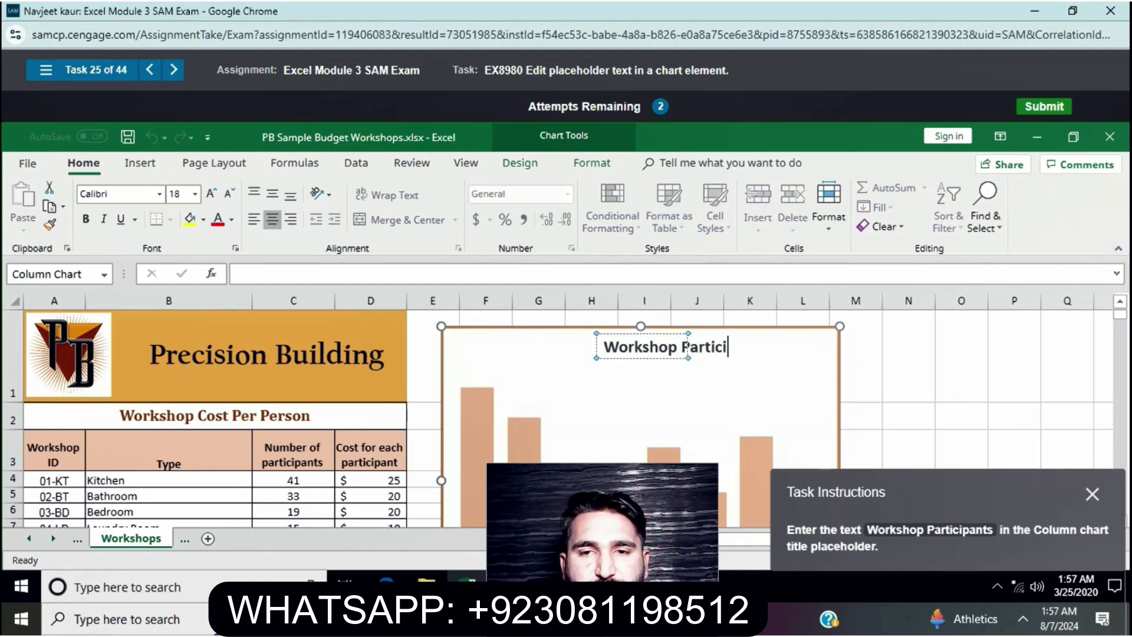
type("pants")
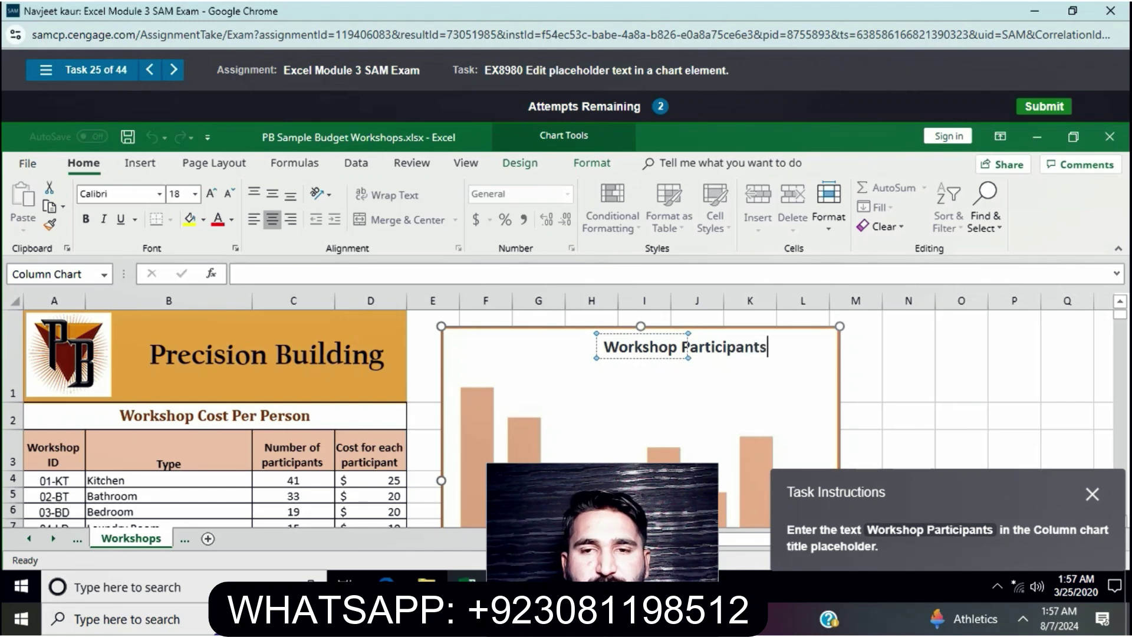
left_click(961, 356)
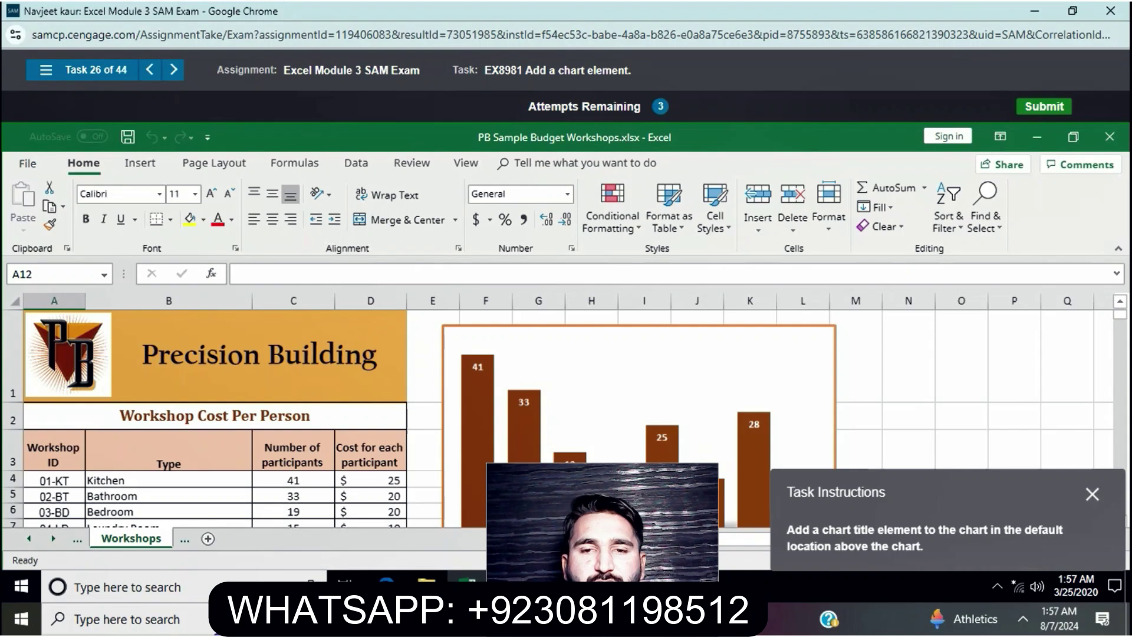
Step: Add a Chart Title in its default position above the workshop participants column chart
left_click(626, 384)
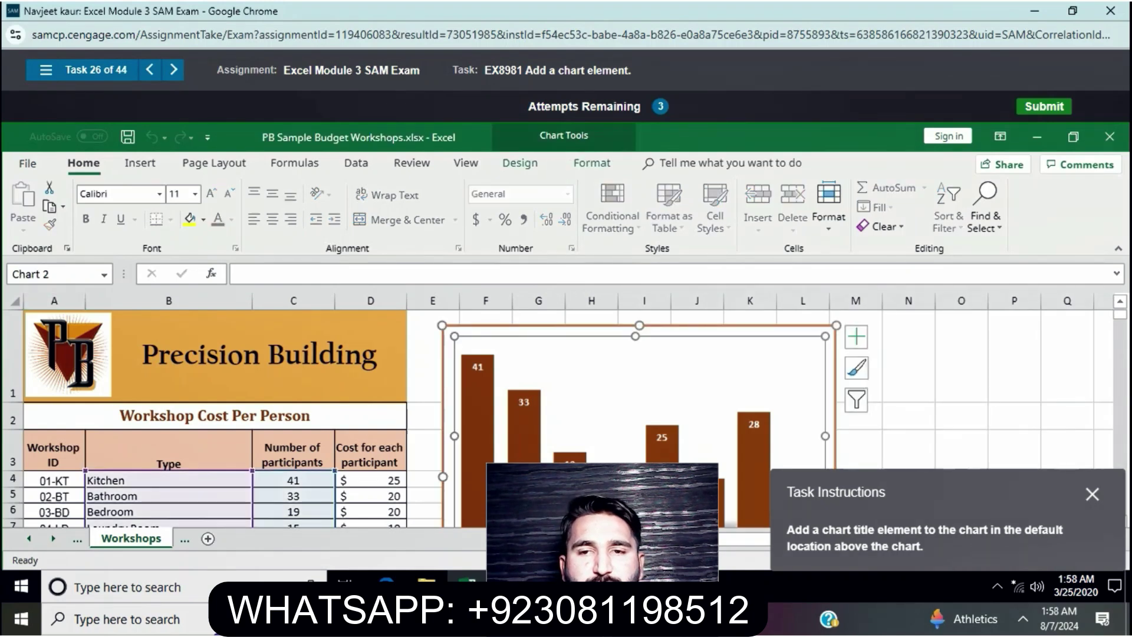
left_click(856, 336)
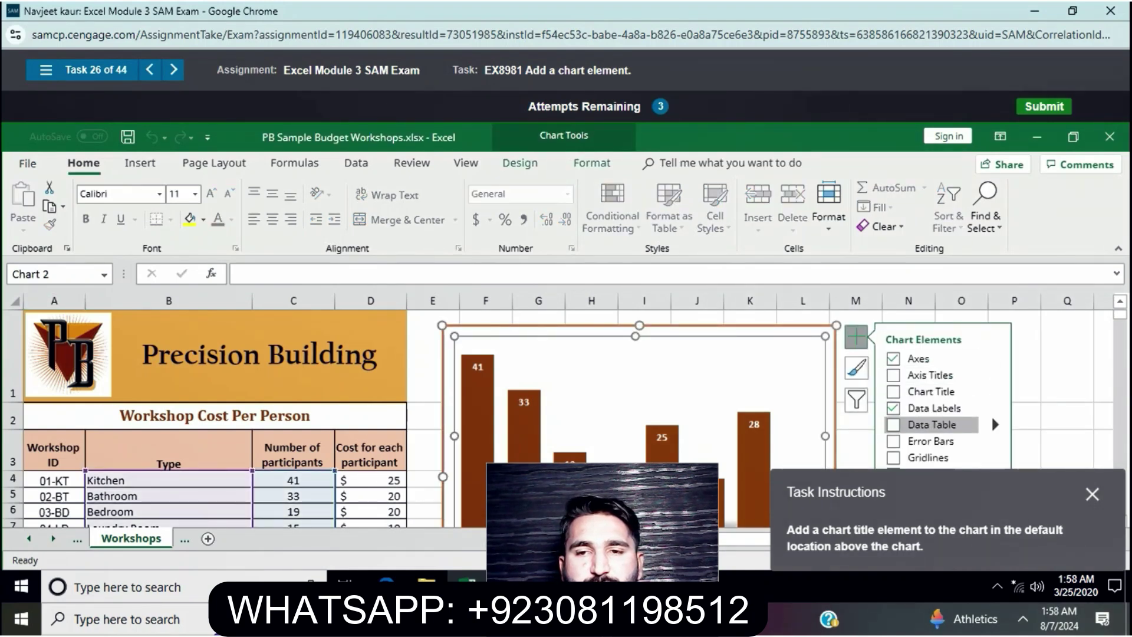
left_click(919, 391)
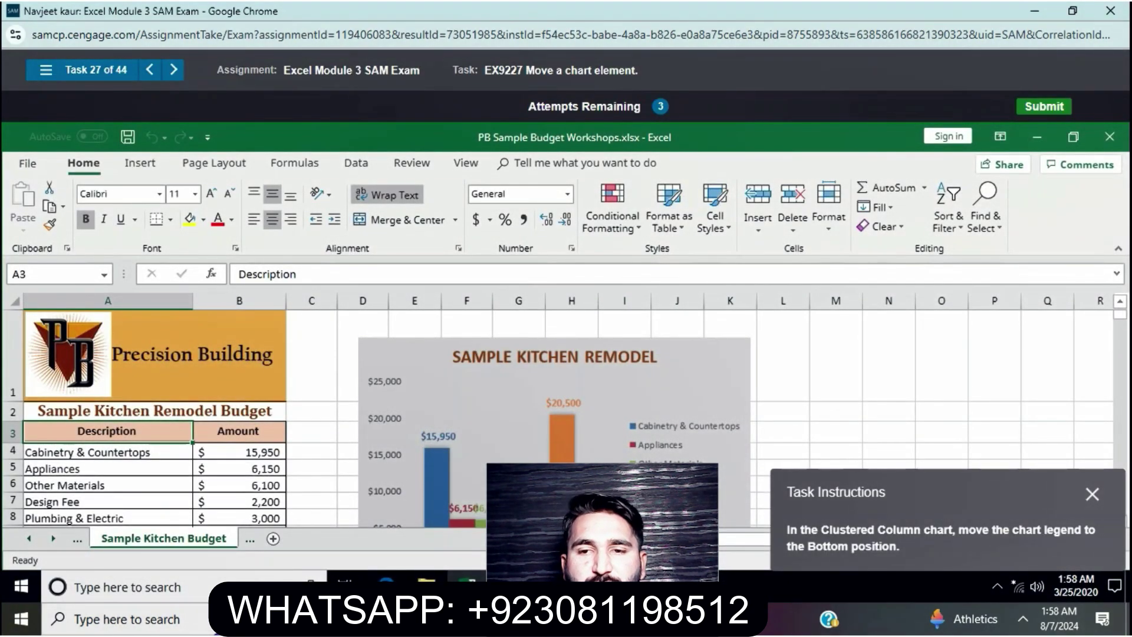
Step: Move the Sample Kitchen Remodel chart's legend to the Bottom position
left_click(689, 383)
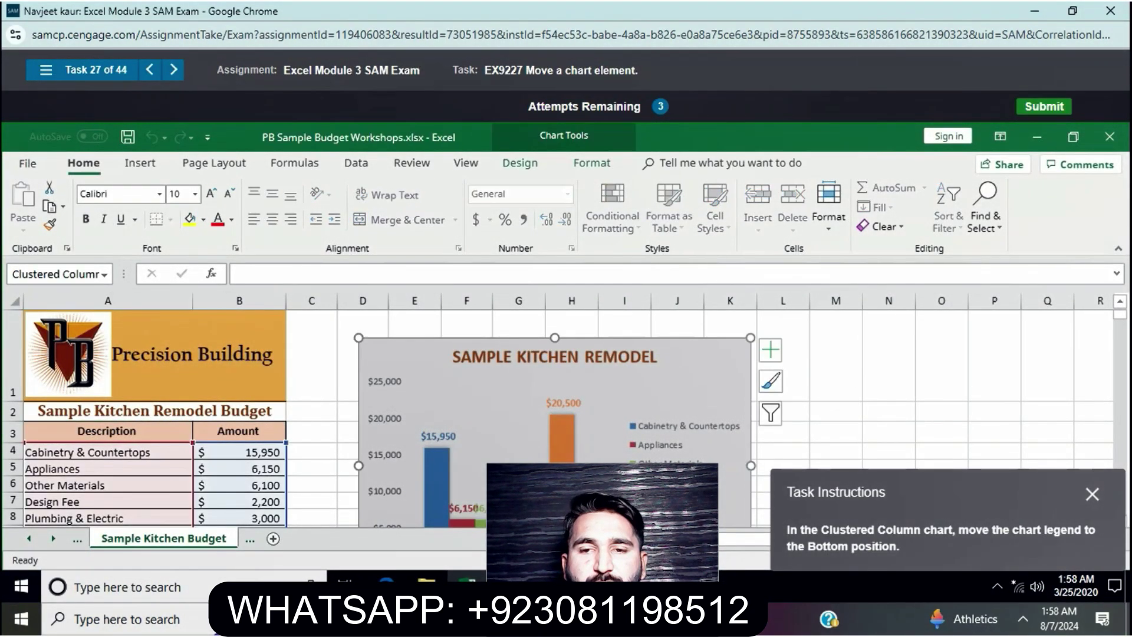
left_click(770, 350)
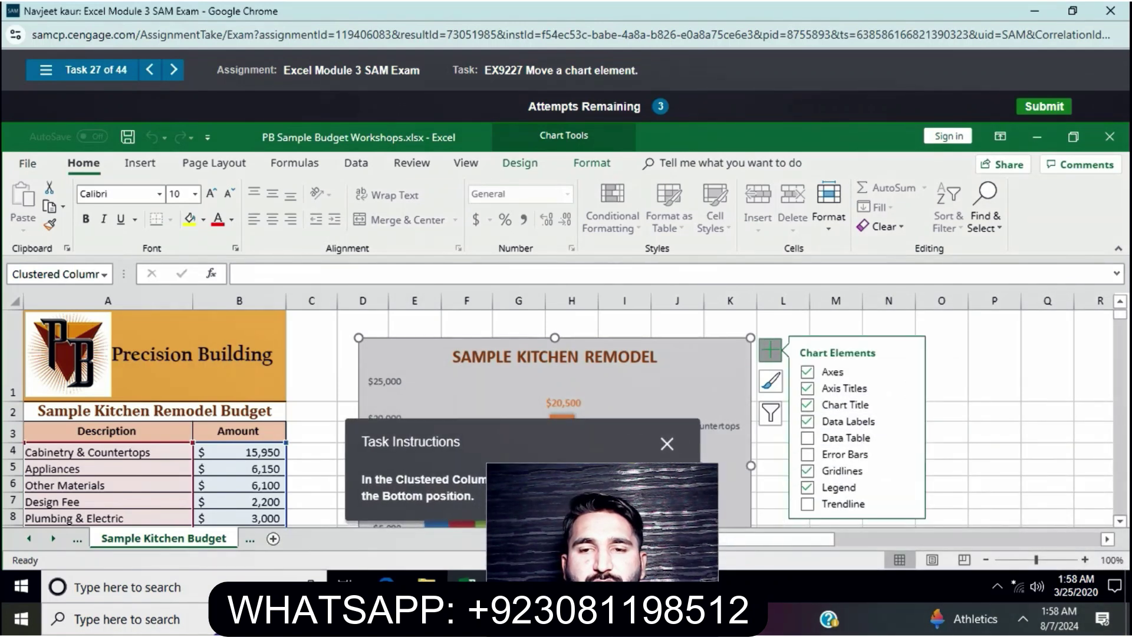
left_click(908, 487)
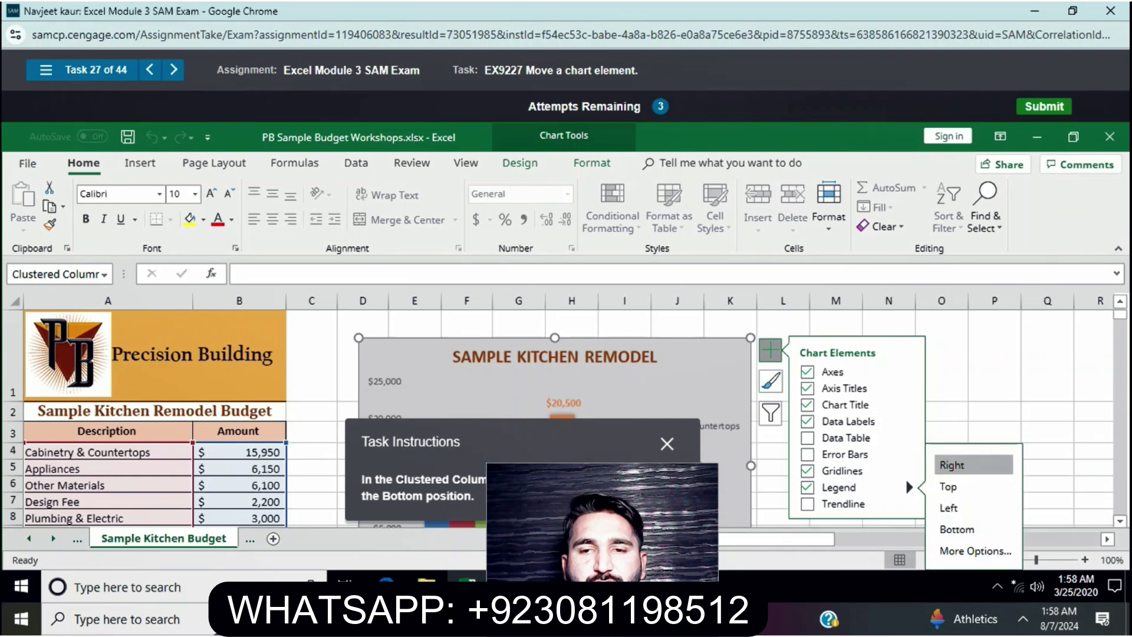
left_click(956, 528)
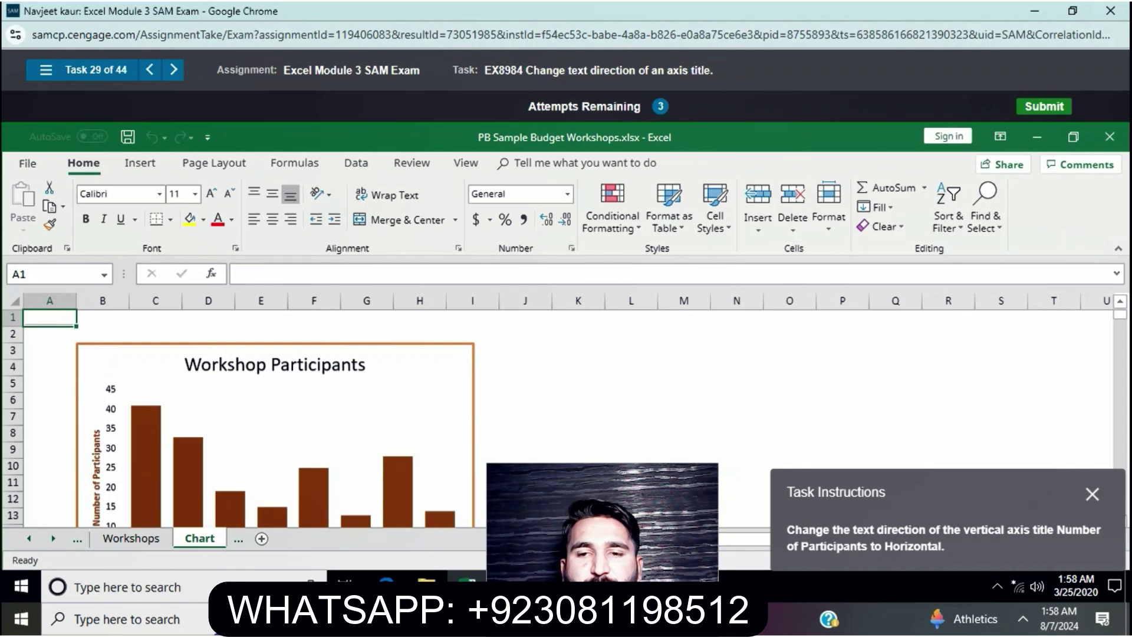
Step: Try reorienting the vertical axis from its shortcut menu, then retry the axis title task
left_click(112, 496)
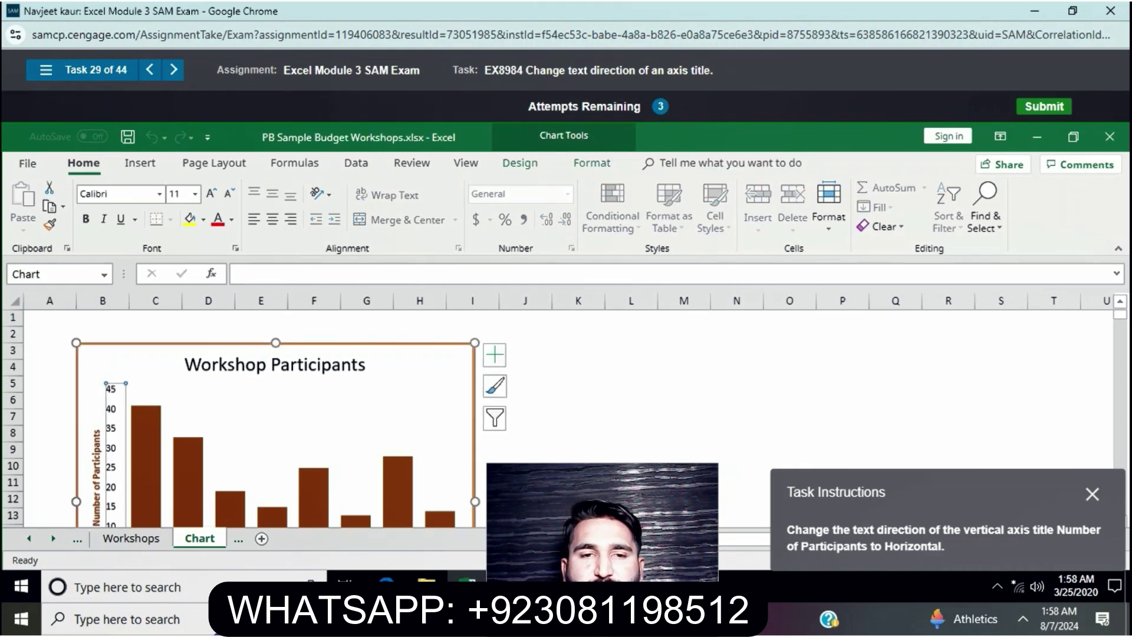
right_click(111, 491)
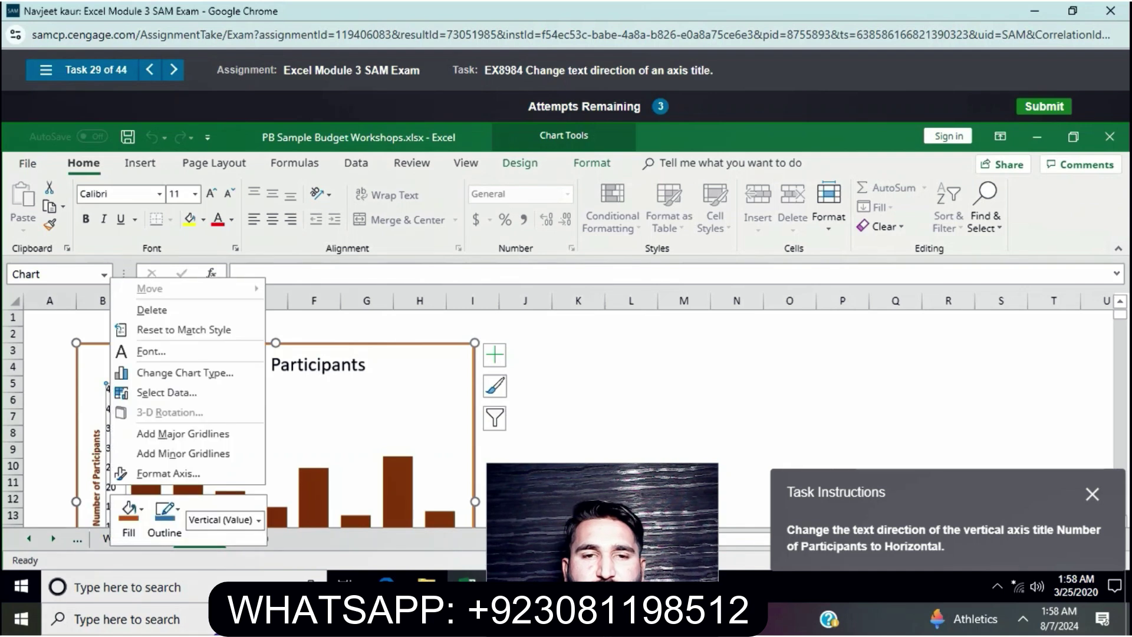
left_click(168, 473)
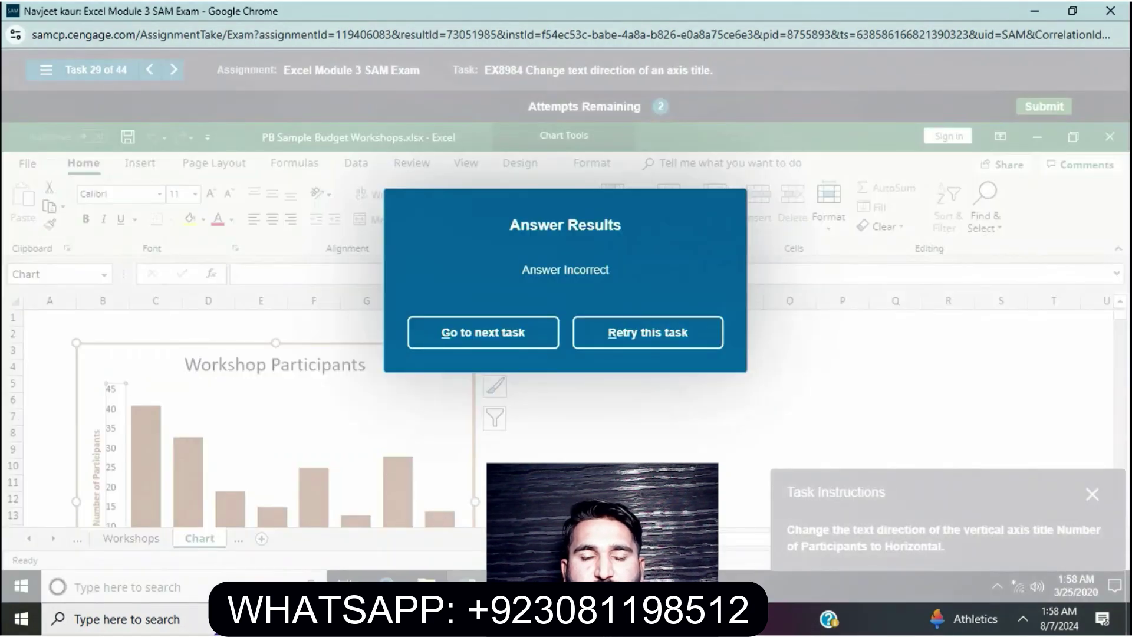
left_click(648, 333)
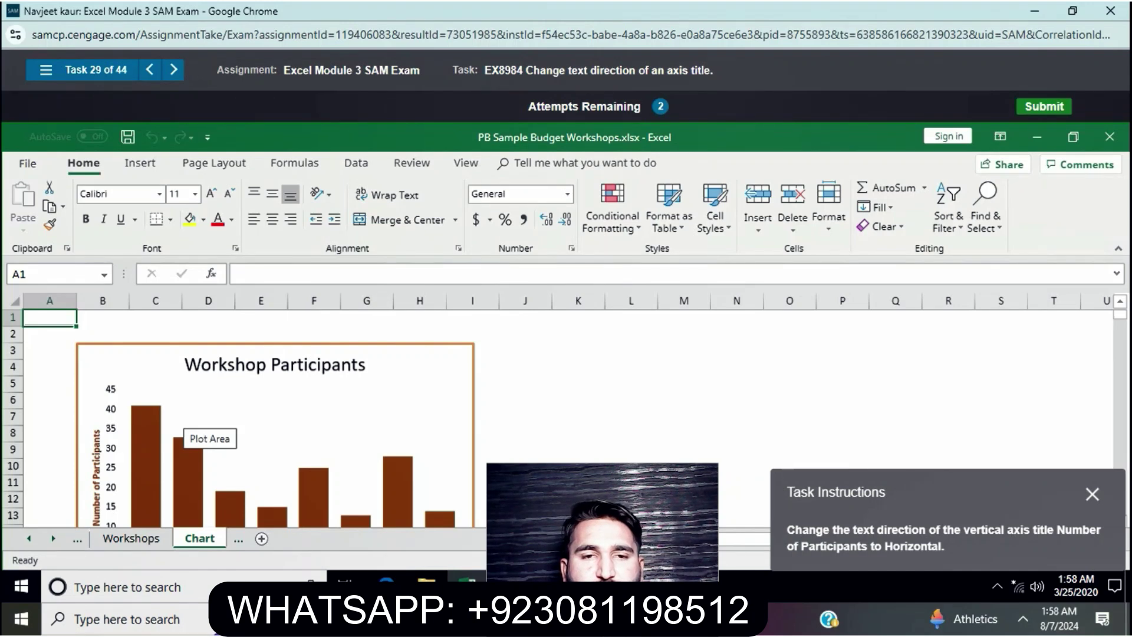
Step: Apply Flip Horizontal to the vertical axis from Format > Rotate, then retry the task again
left_click(111, 456)
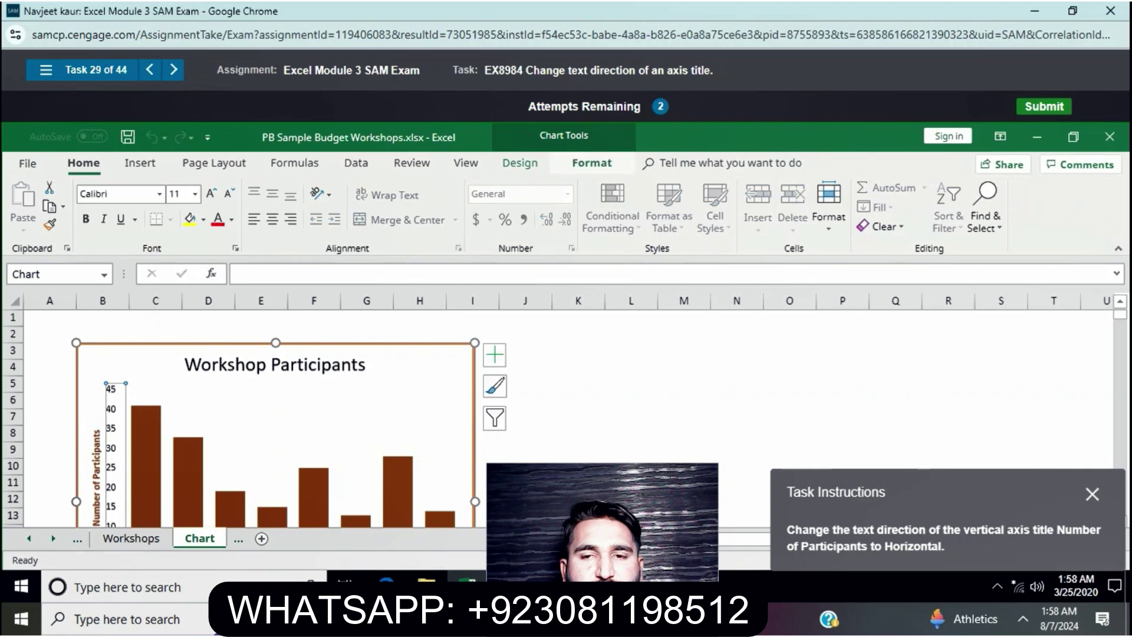
left_click(591, 163)
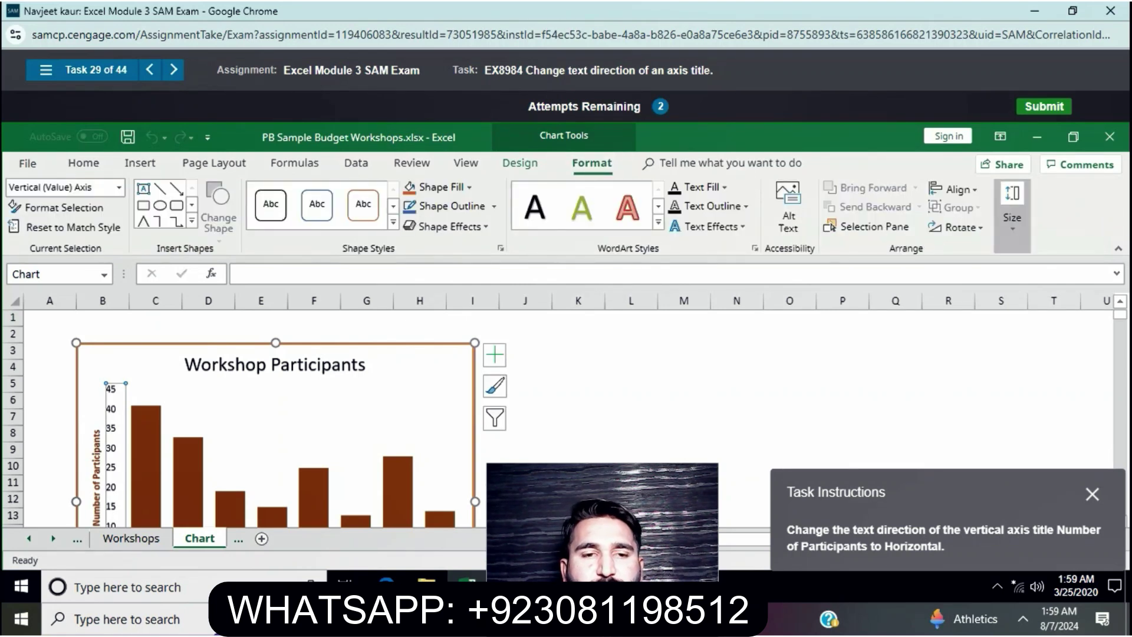
left_click(960, 227)
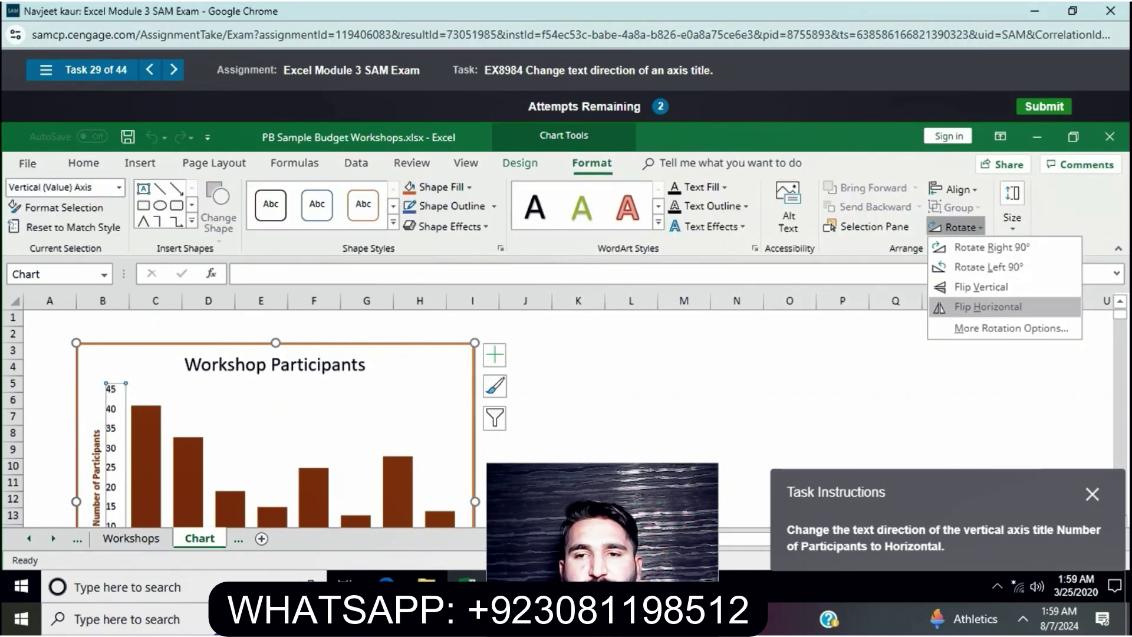
left_click(988, 306)
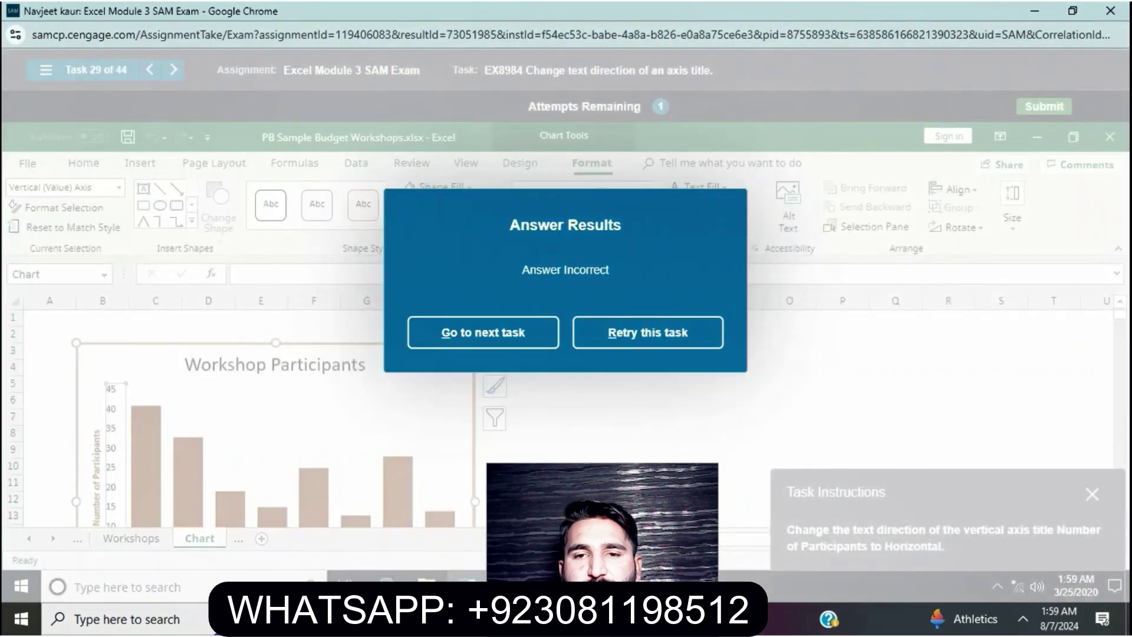
left_click(647, 332)
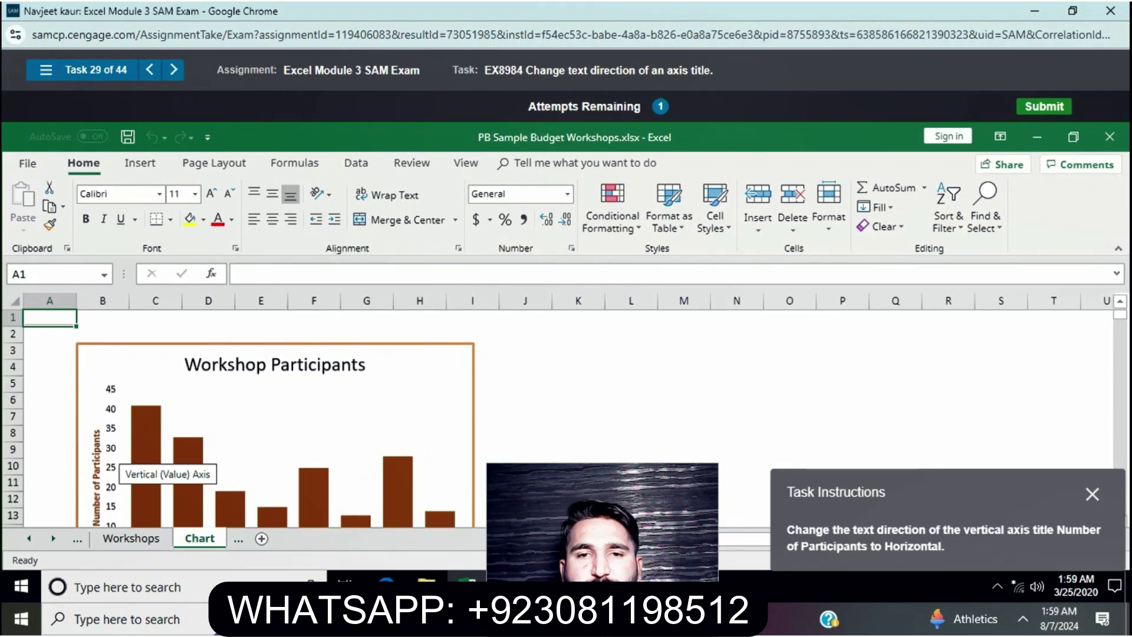
Step: Apply Flip Vertical to the selected vertical axis from Format > Rotate
left_click(111, 468)
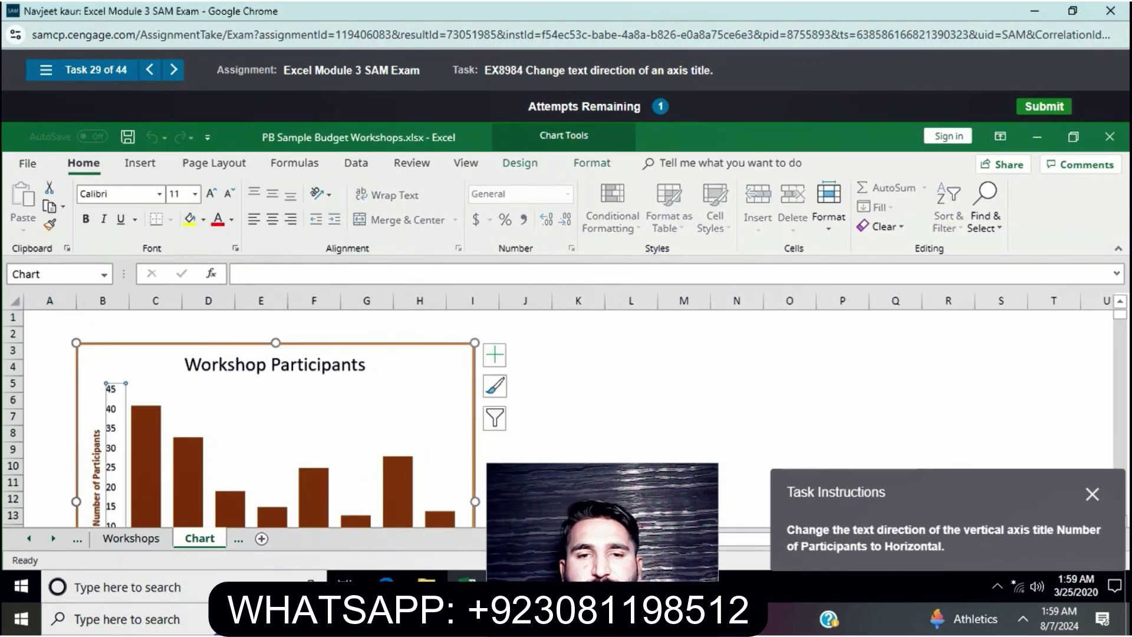
left_click(591, 163)
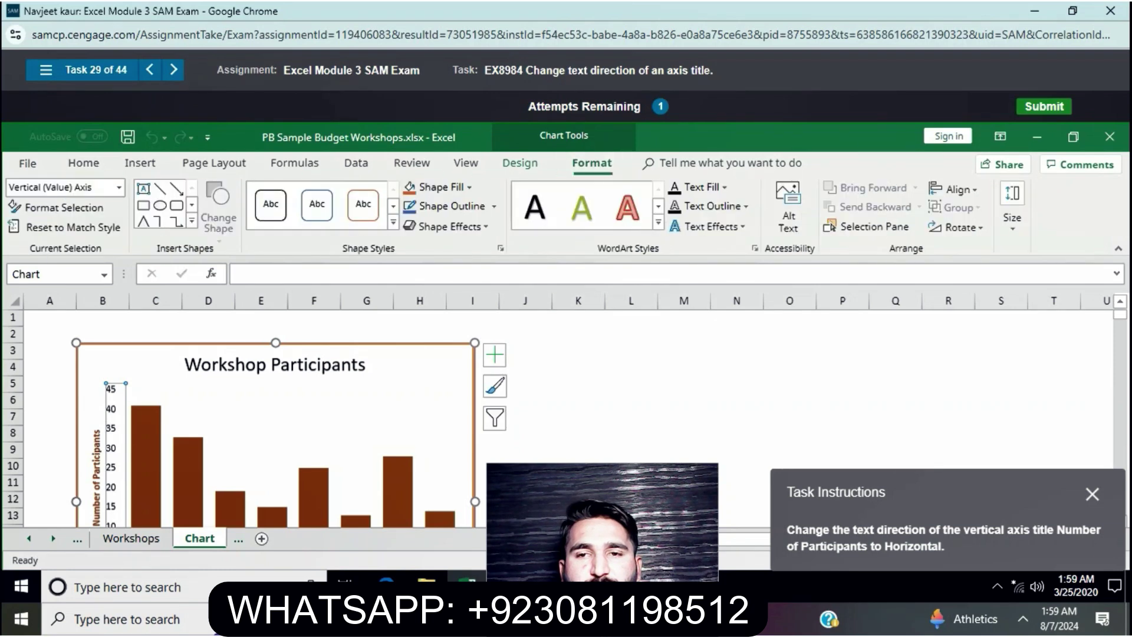
left_click(958, 227)
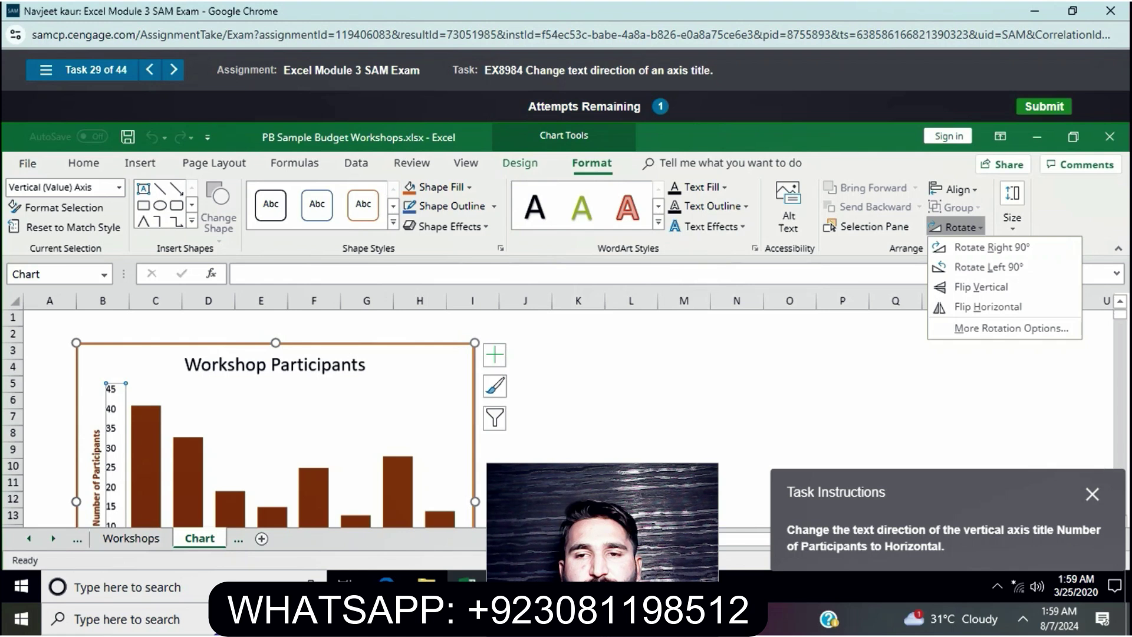
left_click(980, 287)
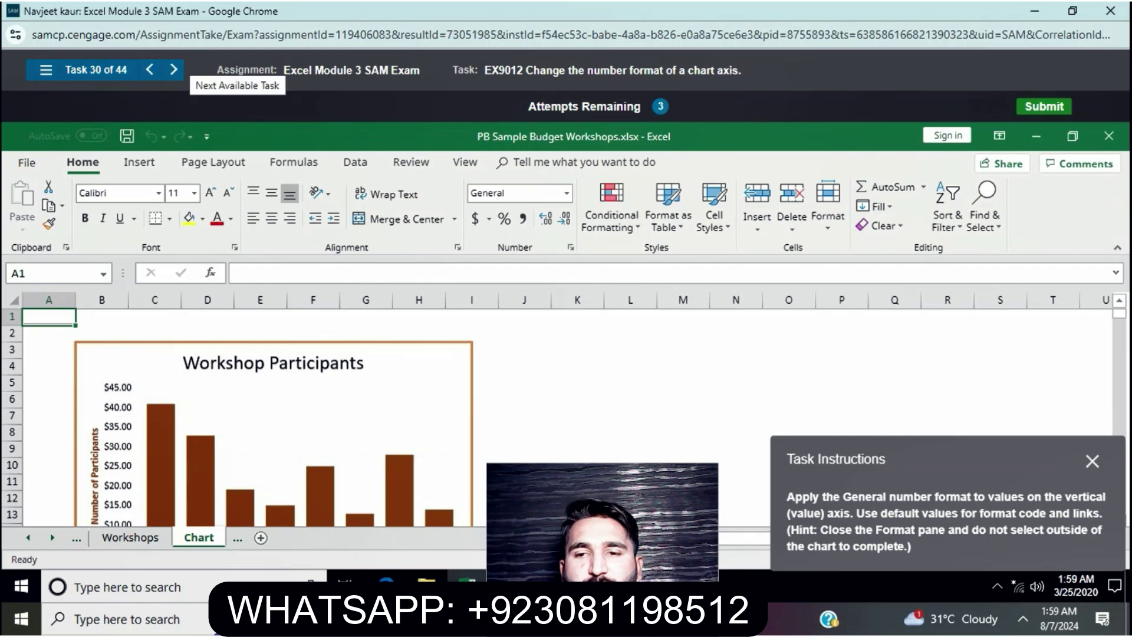
Step: Skip ahead to task 31, the Workshop Attendance chart's axis units
left_click(174, 69)
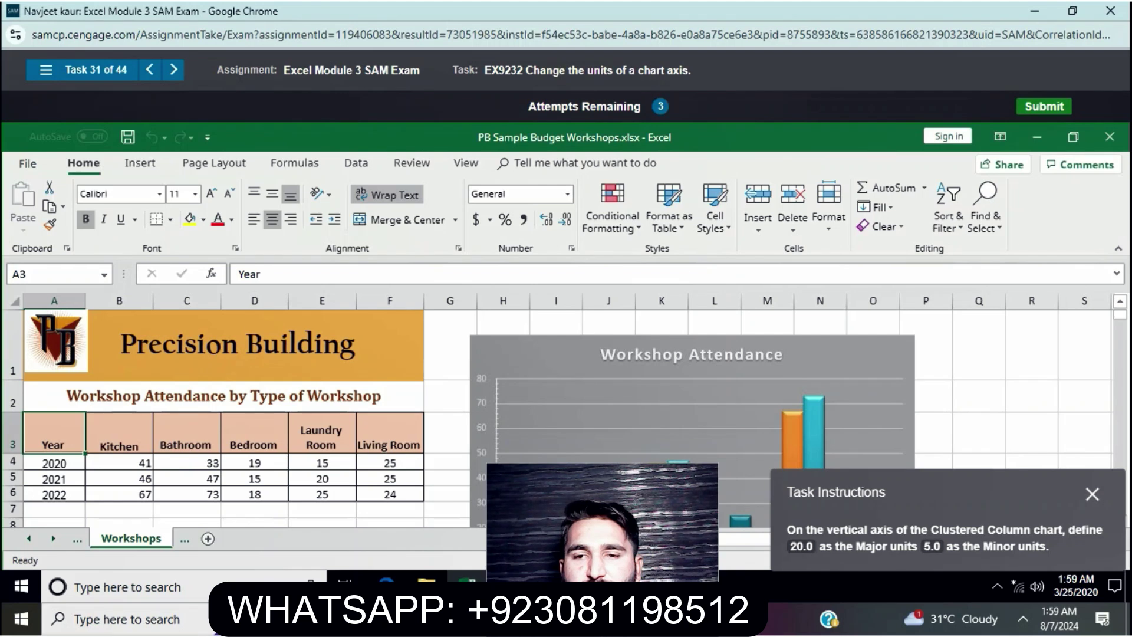
Step: In Format Axis, change the vertical axis Major unit from 10.0 to 20.0 and Minor from 2.0 to 5.0
left_click(480, 478)
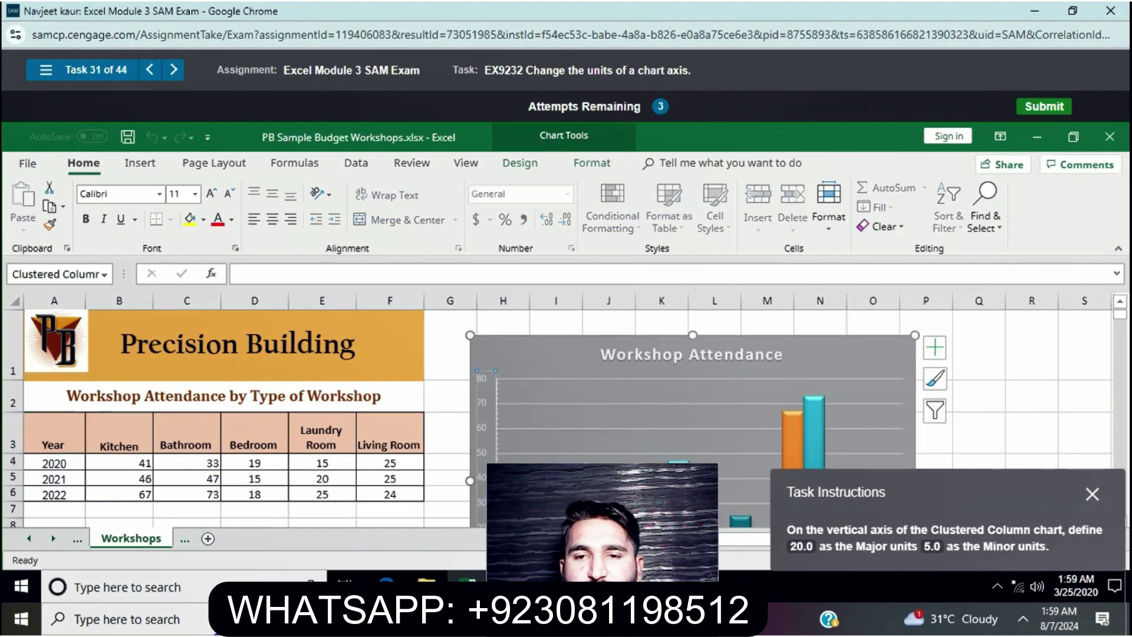
right_click(480, 479)
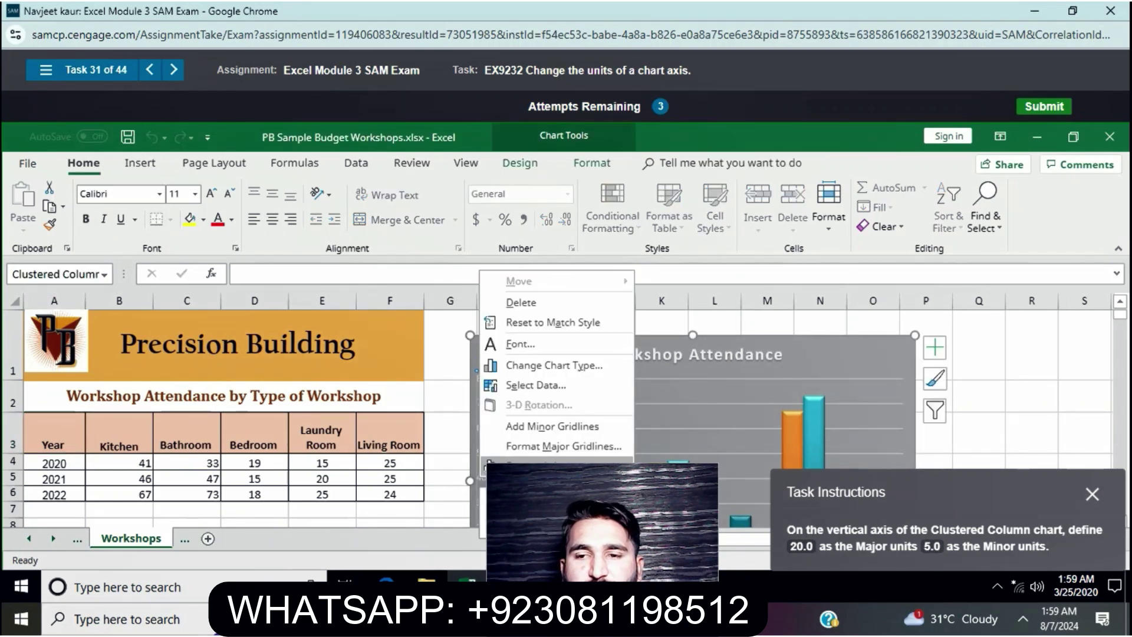
left_click(530, 465)
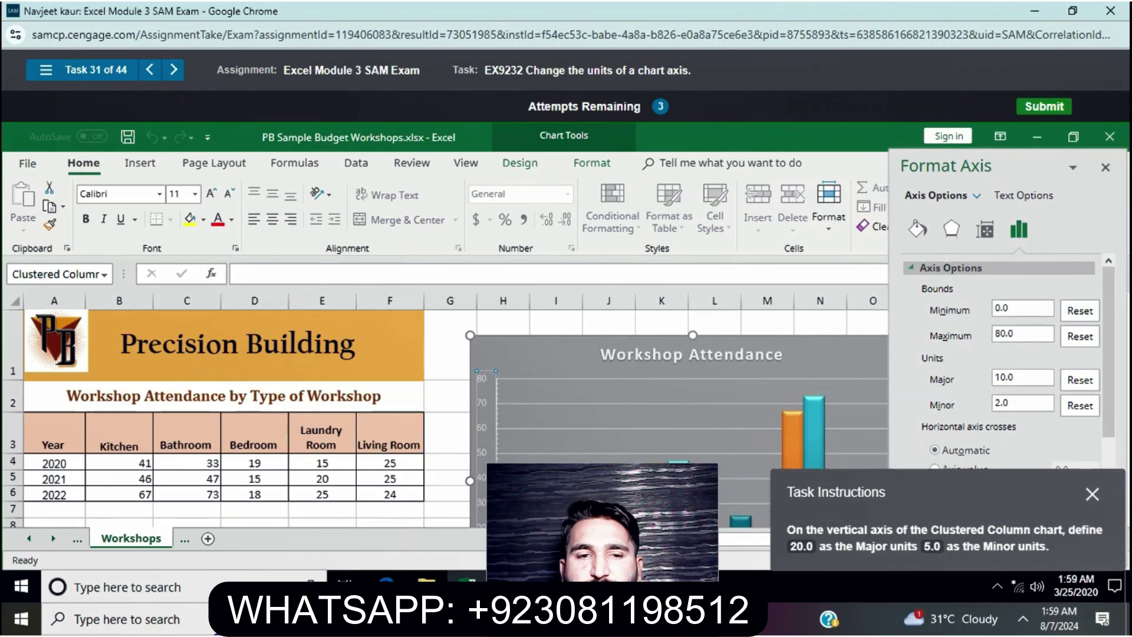
left_click(997, 377)
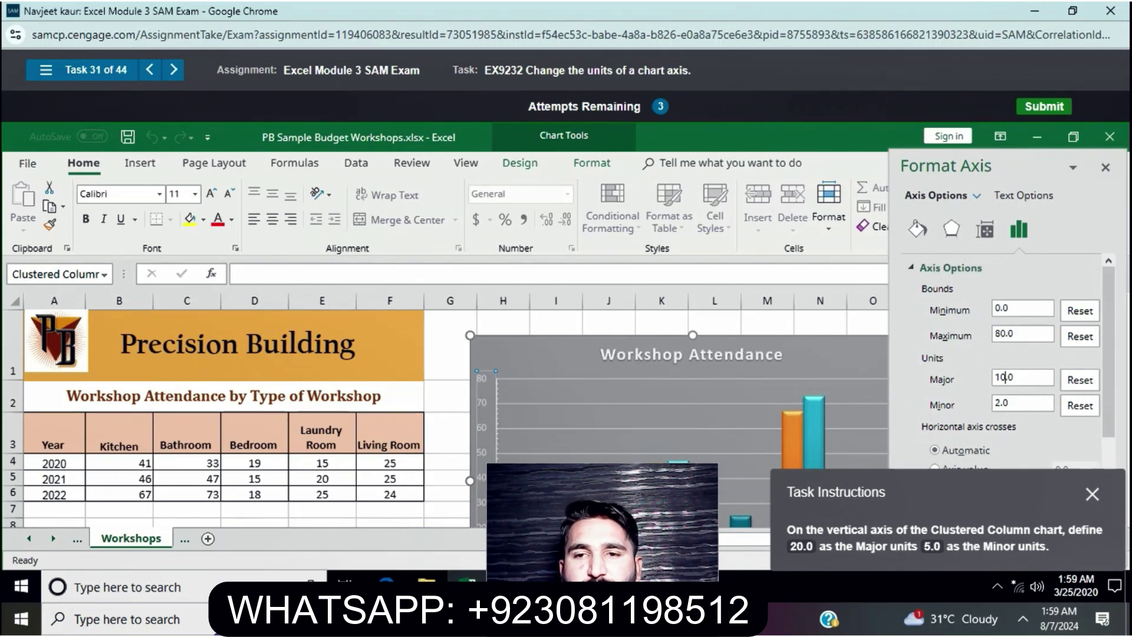
key("BackSpace")
type("2")
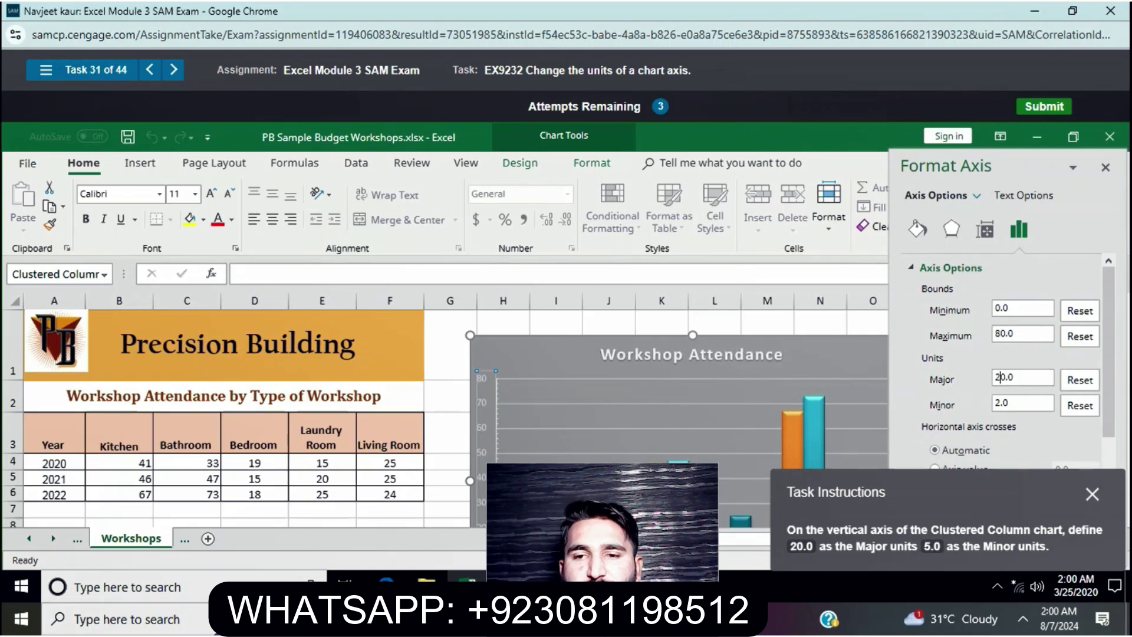
left_click(1000, 403)
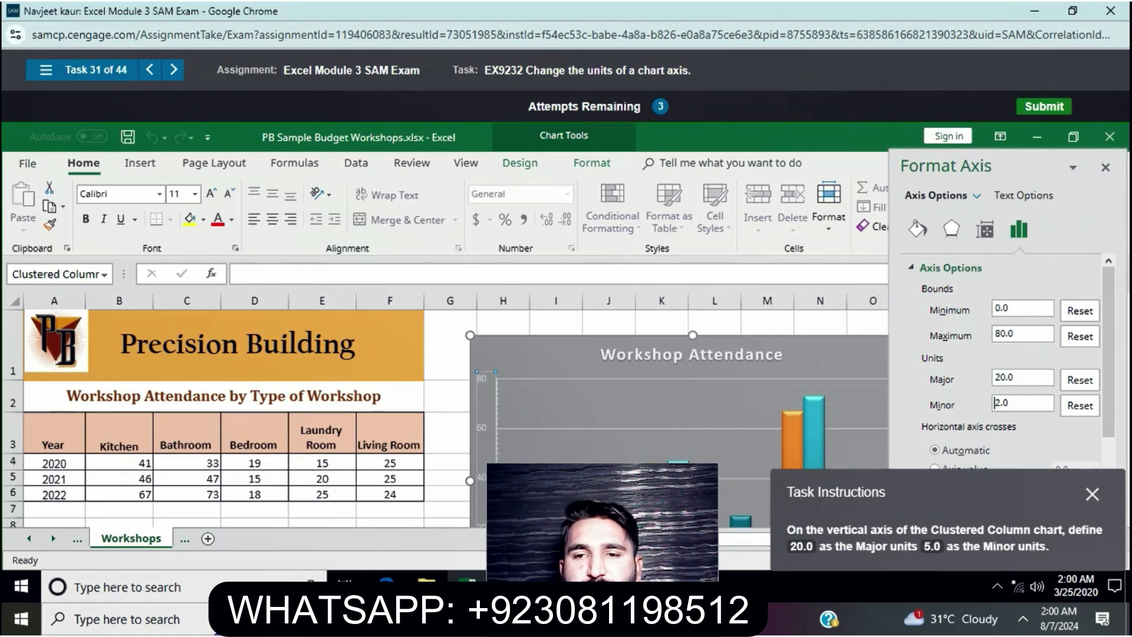
key("BackSpace")
type("5")
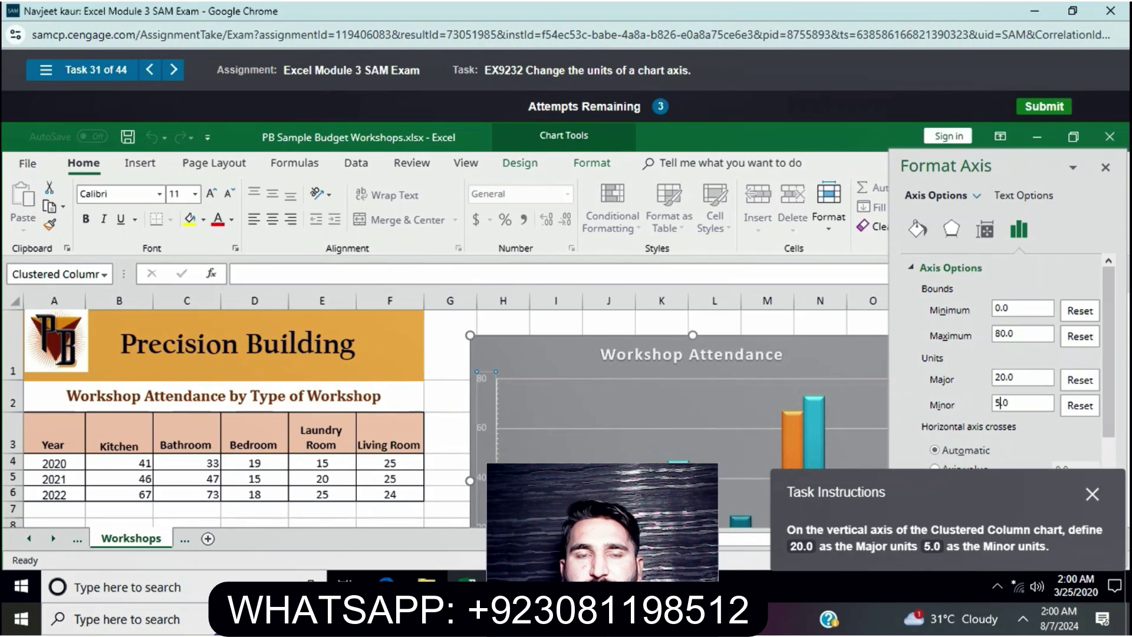
key("Return")
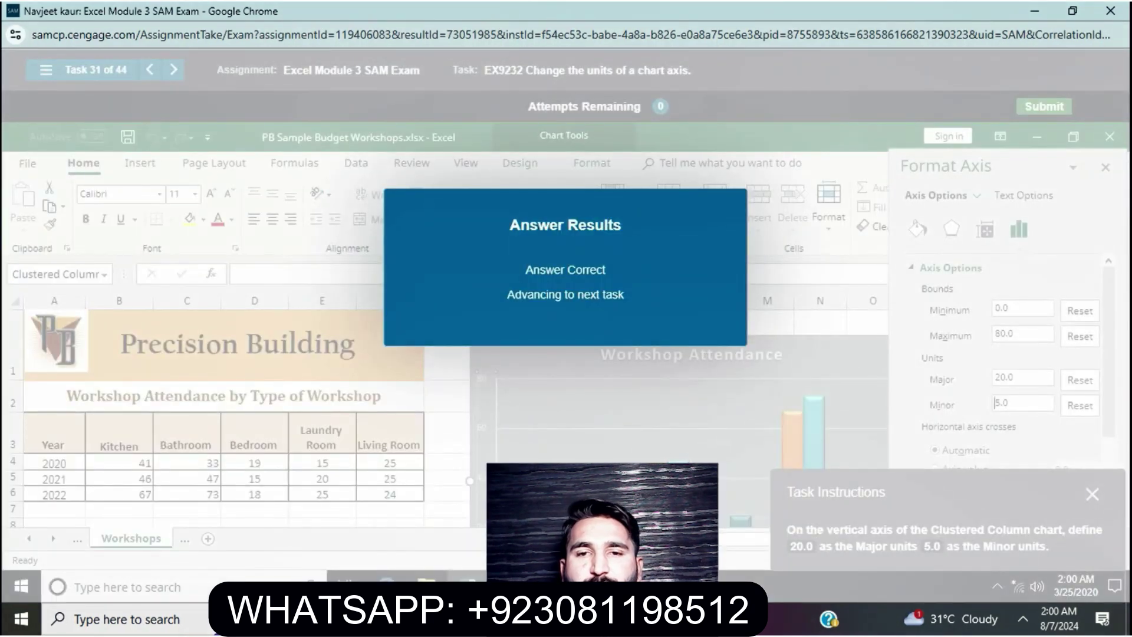